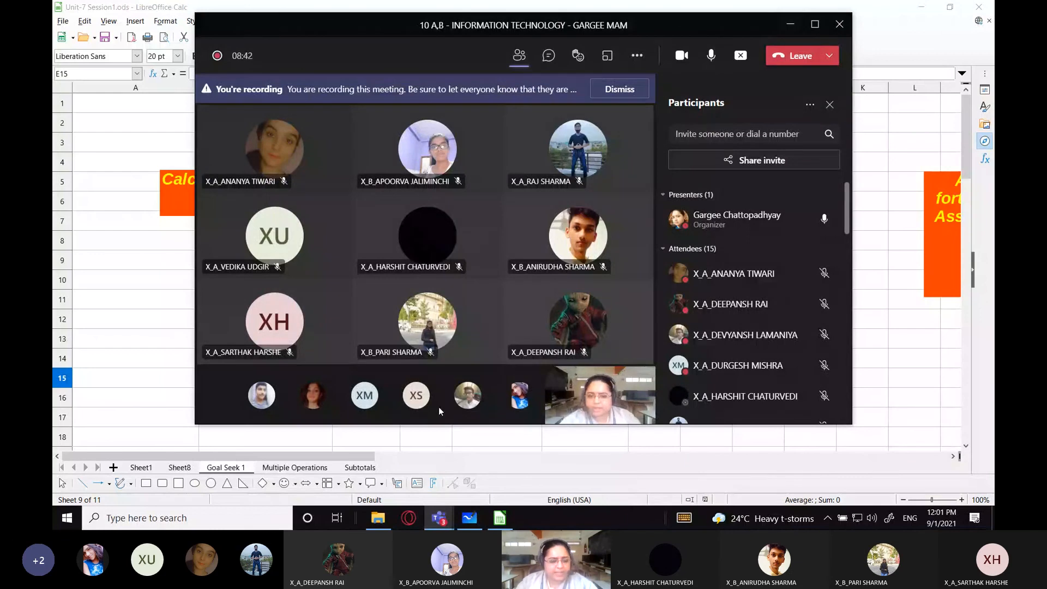
Step: Switch to Microsoft Whiteboard and handwrite "si = p × r × t" in blue on a blank area of the board
{"action": "key", "text": "alt+Tab"}
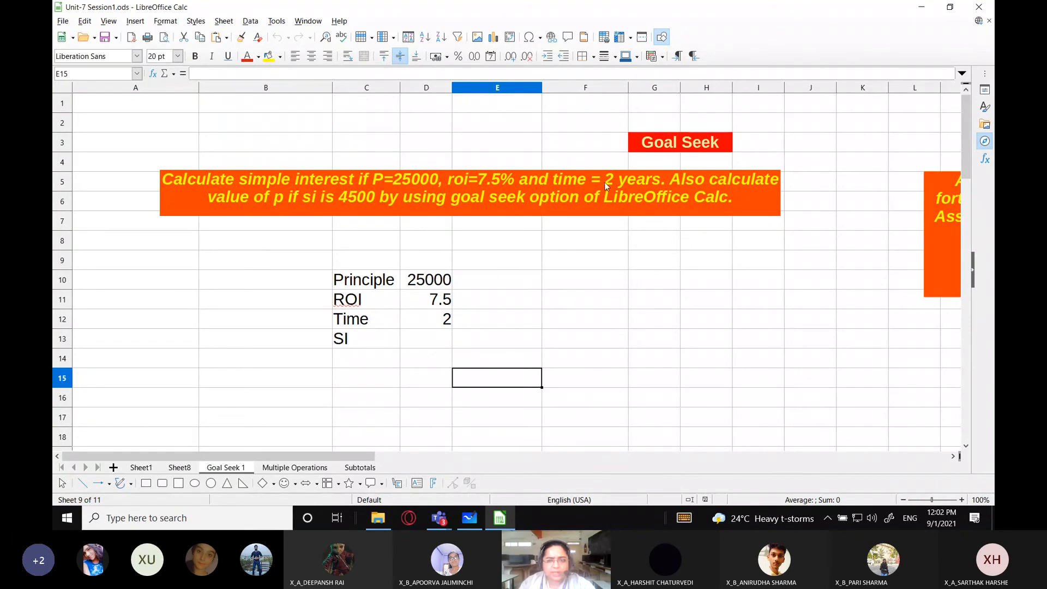
{"action": "left_click", "coordinate": [469, 518]}
{"action": "left_click_drag", "start_coordinate": [316, 330], "coordinate": [818, 300]}
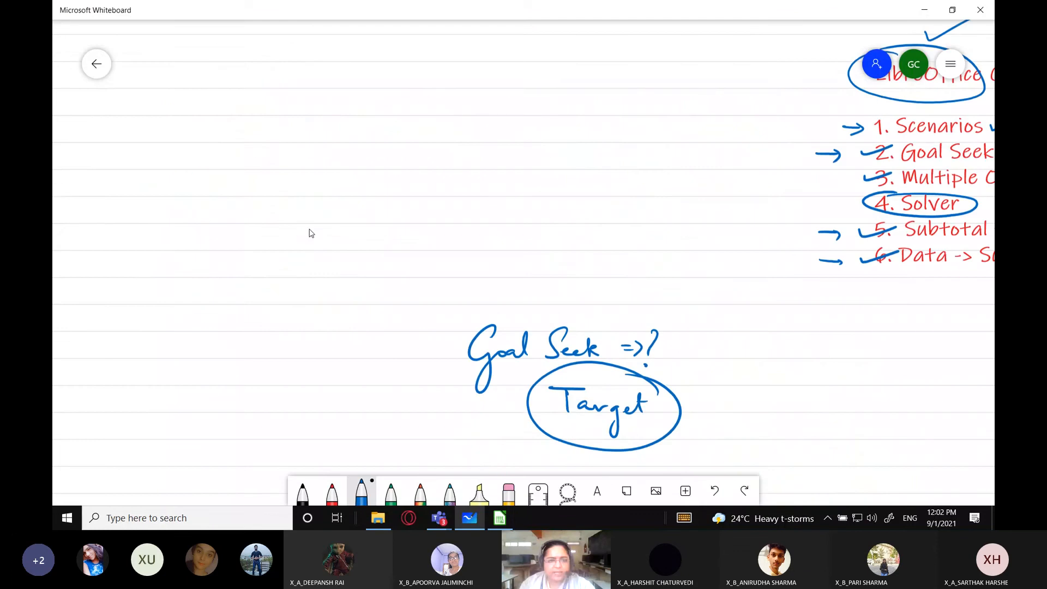
{"action": "left_click_drag", "start_coordinate": [311, 234], "coordinate": [818, 422]}
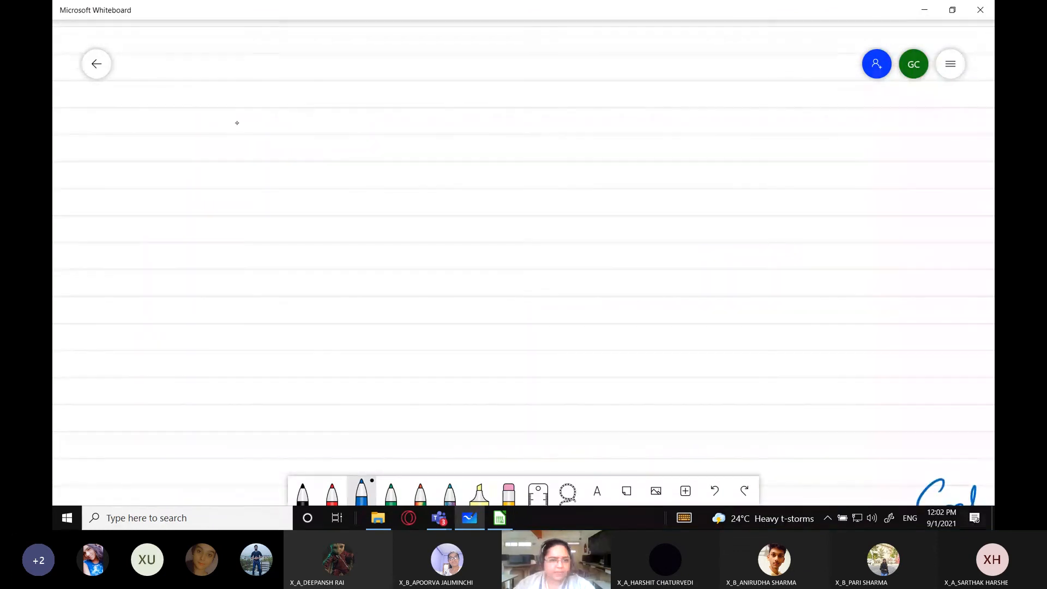
{"action": "mouse_move", "coordinate": [219, 117]}
{"action": "left_mouse_down"}
{"action": "mouse_move", "coordinate": [216, 162]}
{"action": "mouse_move", "coordinate": [217, 130]}
{"action": "left_mouse_up"}
{"action": "left_click_drag", "start_coordinate": [148, 118], "coordinate": [139, 130]}
{"action": "mouse_move", "coordinate": [153, 120]}
{"action": "left_mouse_down"}
{"action": "mouse_move", "coordinate": [153, 131]}
{"action": "mouse_move", "coordinate": [154, 118]}
{"action": "left_mouse_up"}
{"action": "left_click_drag", "start_coordinate": [171, 124], "coordinate": [179, 125]}
{"action": "left_click_drag", "start_coordinate": [171, 129], "coordinate": [179, 129]}
{"action": "mouse_move", "coordinate": [244, 117]}
{"action": "left_mouse_down"}
{"action": "mouse_move", "coordinate": [254, 128]}
{"action": "mouse_move", "coordinate": [243, 130]}
{"action": "mouse_move", "coordinate": [279, 121]}
{"action": "left_mouse_up"}
{"action": "left_click_drag", "start_coordinate": [295, 121], "coordinate": [298, 131]}
{"action": "left_click_drag", "start_coordinate": [309, 111], "coordinate": [315, 130]}
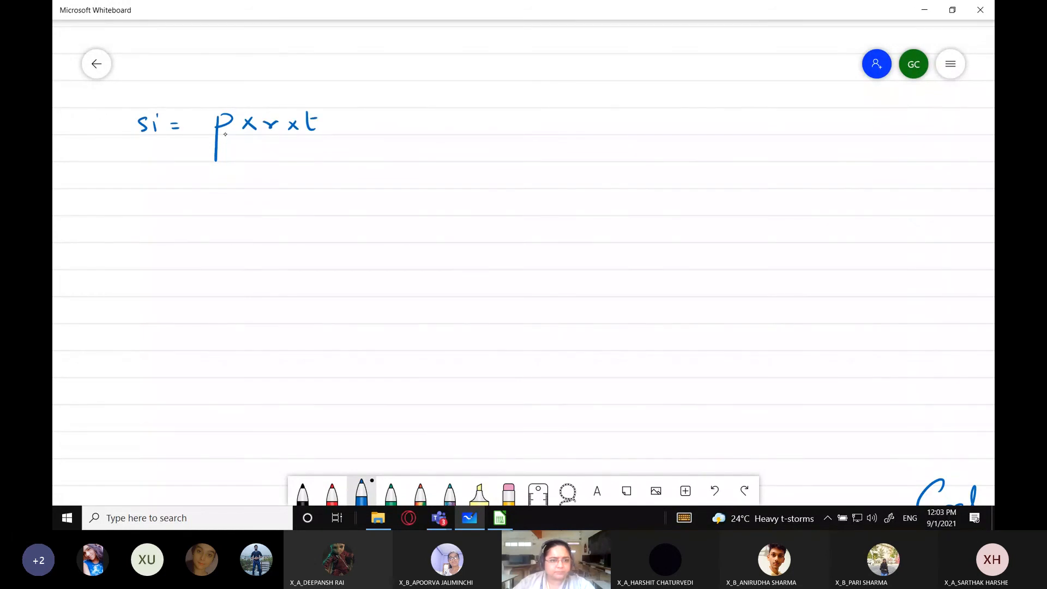
Step: Complete the handwritten simple interest formula with a fraction line under p × r × t and the denominator 100
{"action": "left_click_drag", "start_coordinate": [221, 134], "coordinate": [325, 133]}
{"action": "left_click_drag", "start_coordinate": [241, 149], "coordinate": [240, 160]}
{"action": "left_click_drag", "start_coordinate": [254, 150], "coordinate": [254, 150]}
{"action": "left_click_drag", "start_coordinate": [269, 150], "coordinate": [267, 151]}
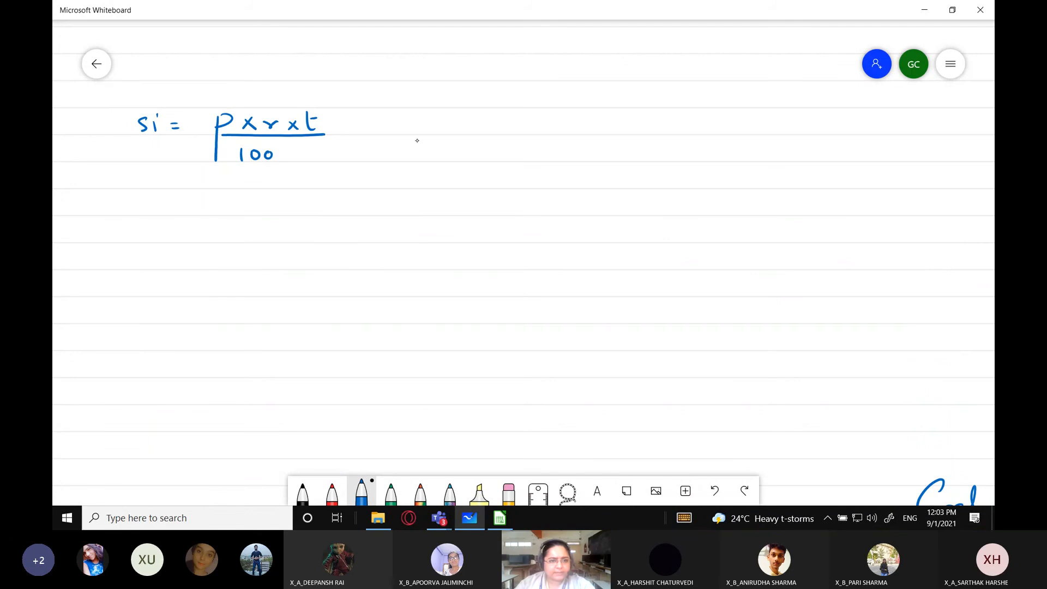
Step: Write an arrow followed by the spreadsheet form p*r*t/100 beside the formula, and circle p, r and t
{"action": "left_click_drag", "start_coordinate": [350, 127], "coordinate": [367, 135]}
{"action": "left_click_drag", "start_coordinate": [368, 124], "coordinate": [369, 142]}
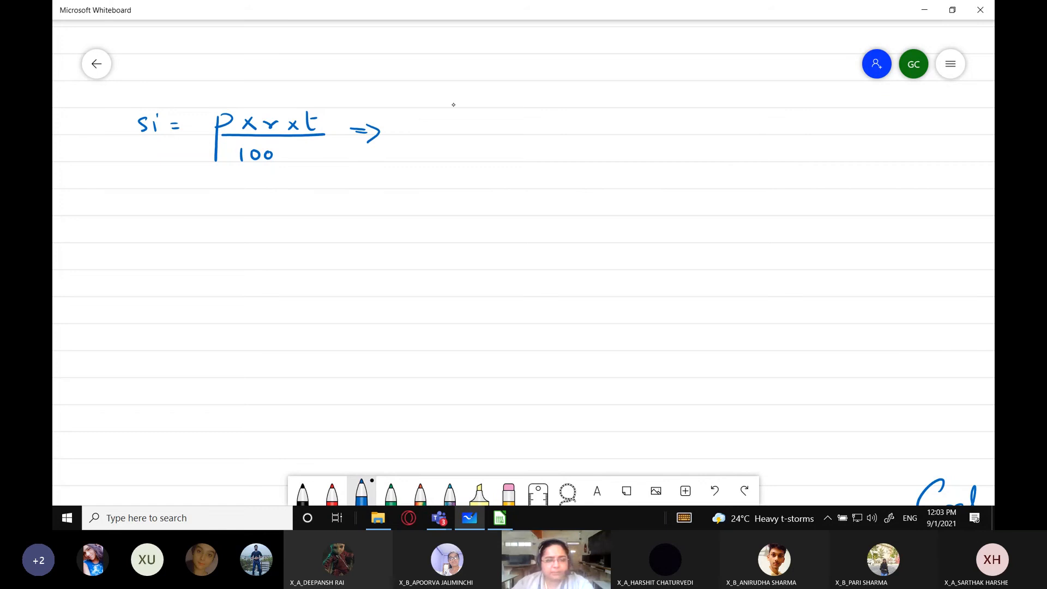
{"action": "left_click_drag", "start_coordinate": [410, 118], "coordinate": [411, 141]}
{"action": "mouse_move", "coordinate": [409, 121]}
{"action": "left_mouse_down"}
{"action": "mouse_move", "coordinate": [423, 121]}
{"action": "mouse_move", "coordinate": [409, 128]}
{"action": "left_mouse_up"}
{"action": "mouse_move", "coordinate": [433, 118]}
{"action": "left_mouse_down"}
{"action": "mouse_move", "coordinate": [444, 130]}
{"action": "mouse_move", "coordinate": [434, 131]}
{"action": "mouse_move", "coordinate": [470, 121]}
{"action": "left_mouse_up"}
{"action": "mouse_move", "coordinate": [480, 119]}
{"action": "left_mouse_down"}
{"action": "mouse_move", "coordinate": [489, 129]}
{"action": "mouse_move", "coordinate": [480, 129]}
{"action": "mouse_move", "coordinate": [510, 130]}
{"action": "left_mouse_up"}
{"action": "mouse_move", "coordinate": [528, 101]}
{"action": "left_mouse_down"}
{"action": "mouse_move", "coordinate": [512, 135]}
{"action": "mouse_move", "coordinate": [547, 122]}
{"action": "left_mouse_up"}
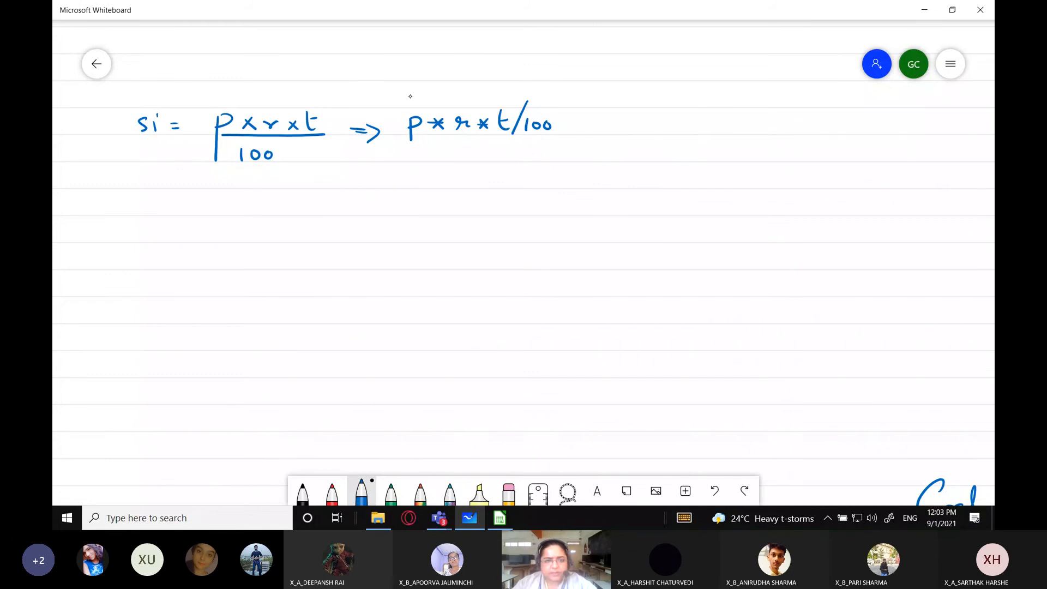
{"action": "mouse_move", "coordinate": [414, 111]}
{"action": "left_mouse_down"}
{"action": "mouse_move", "coordinate": [415, 146]}
{"action": "mouse_move", "coordinate": [416, 109]}
{"action": "mouse_move", "coordinate": [457, 135]}
{"action": "mouse_move", "coordinate": [465, 115]}
{"action": "mouse_move", "coordinate": [499, 138]}
{"action": "mouse_move", "coordinate": [512, 111]}
{"action": "left_mouse_up"}
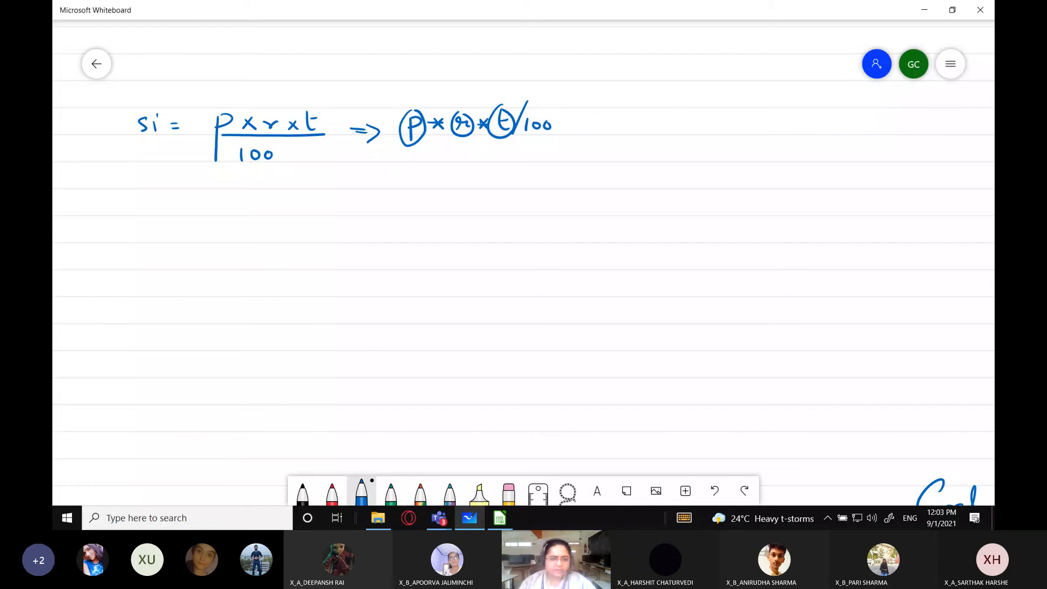
Step: Switch to LibreOffice Calc, select the empty SI cell D13 and widen column D slightly
{"action": "key", "text": "alt+Tab"}
{"action": "left_click", "coordinate": [431, 342]}
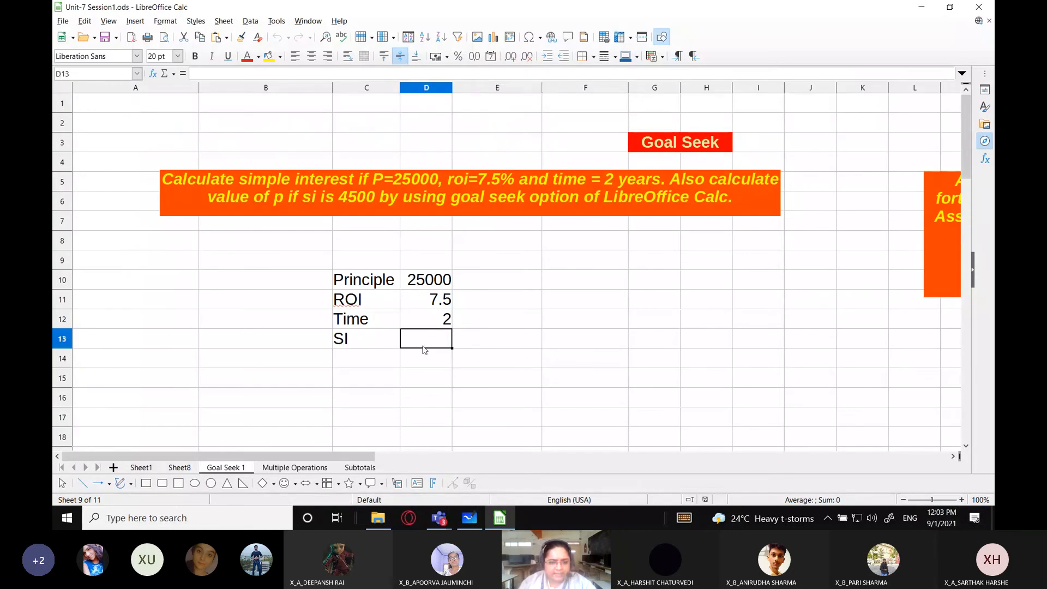
{"action": "left_click_drag", "start_coordinate": [452, 90], "coordinate": [478, 90]}
Step: Enter the simple interest formula =D10*D11*D12/100 in cell D13
{"action": "type", "text": "="}
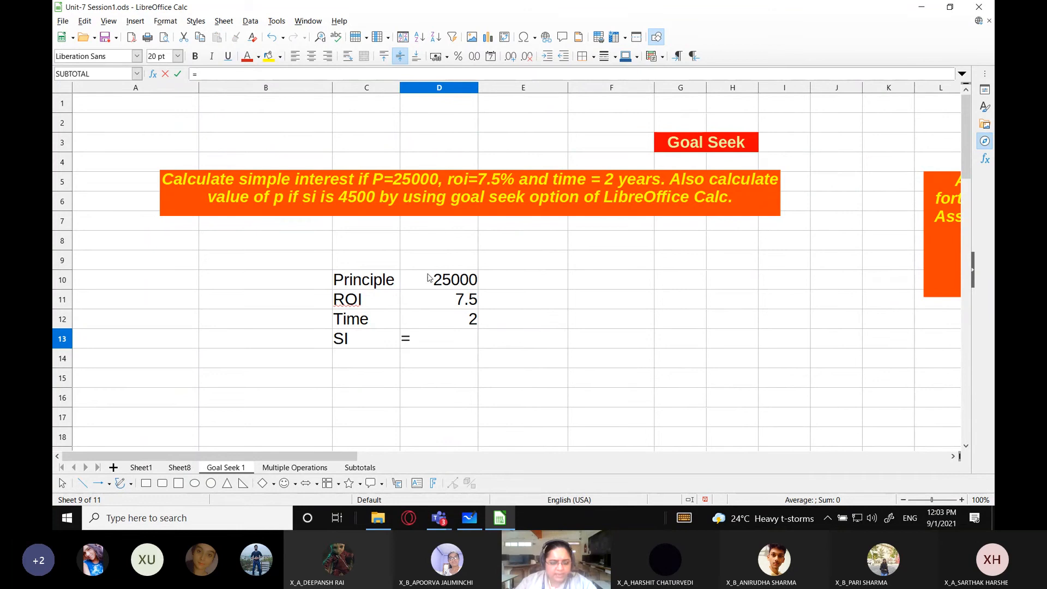
{"action": "left_click", "coordinate": [457, 280]}
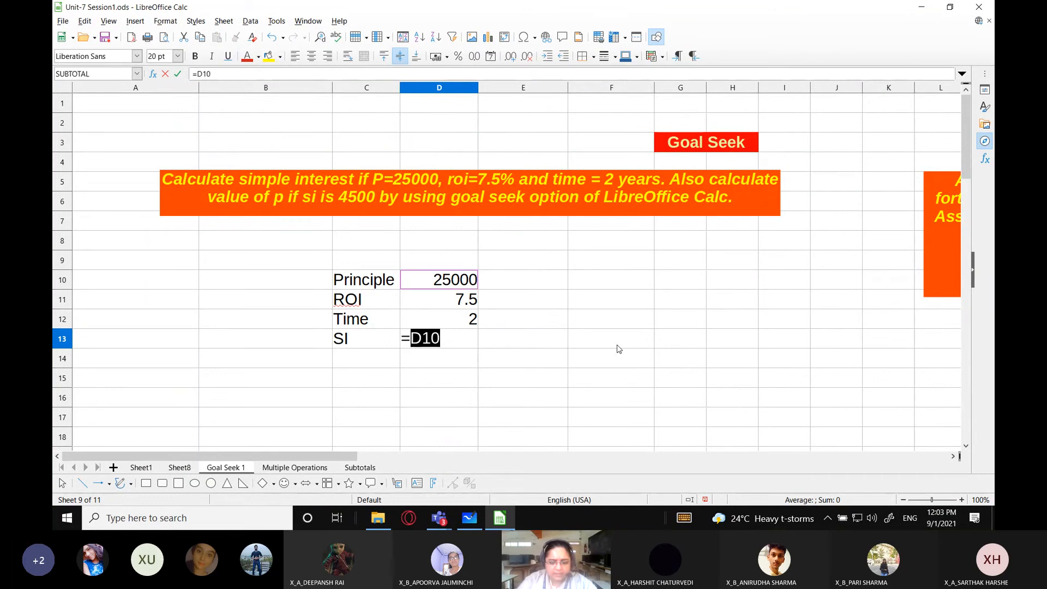
{"action": "type", "text": "*"}
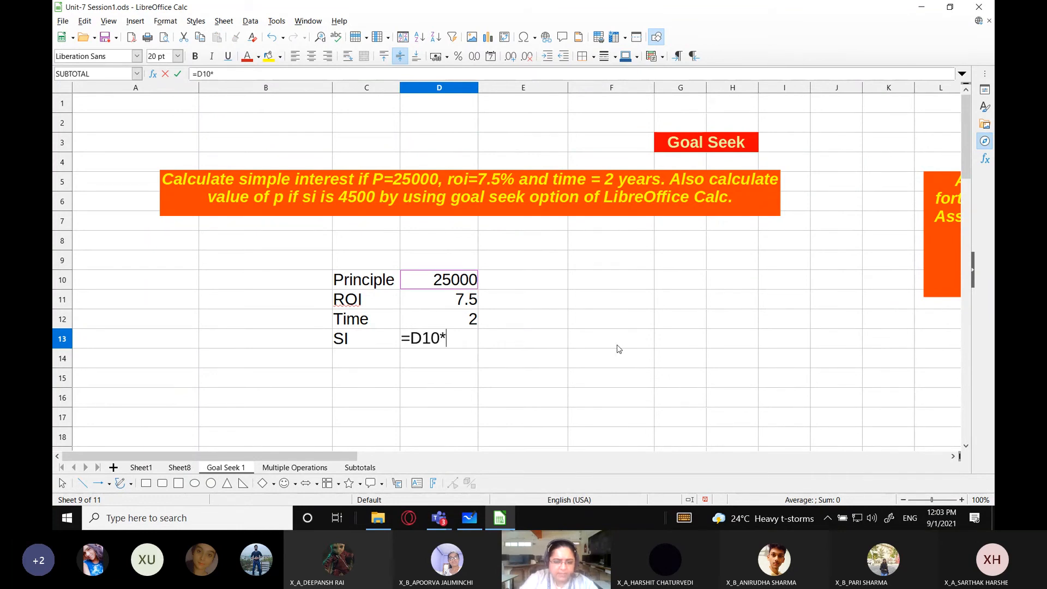
{"action": "left_click", "coordinate": [459, 299]}
{"action": "type", "text": "*"}
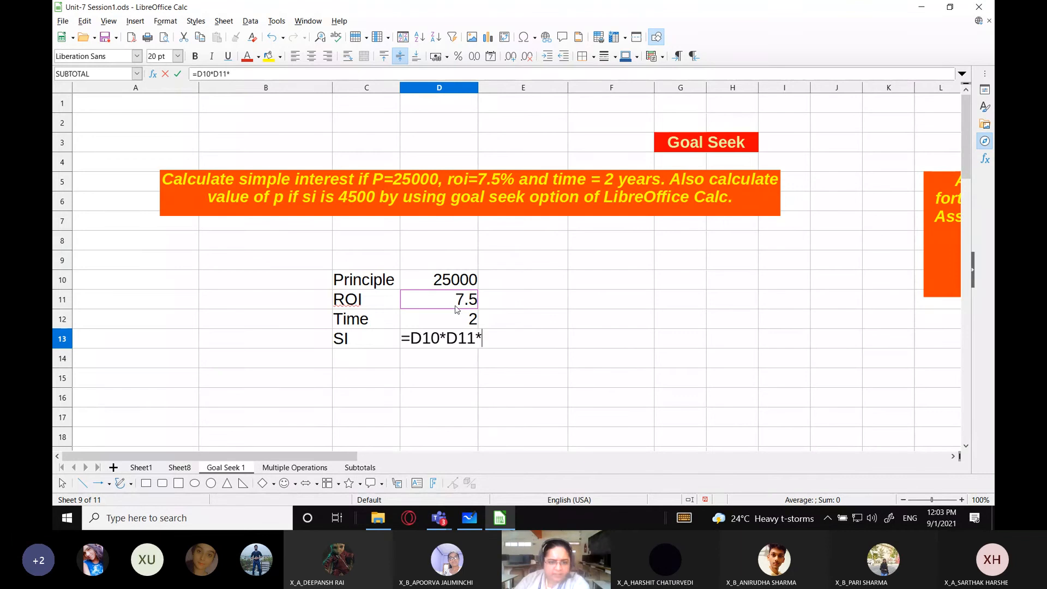
{"action": "left_click", "coordinate": [452, 320]}
{"action": "type", "text": "/"}
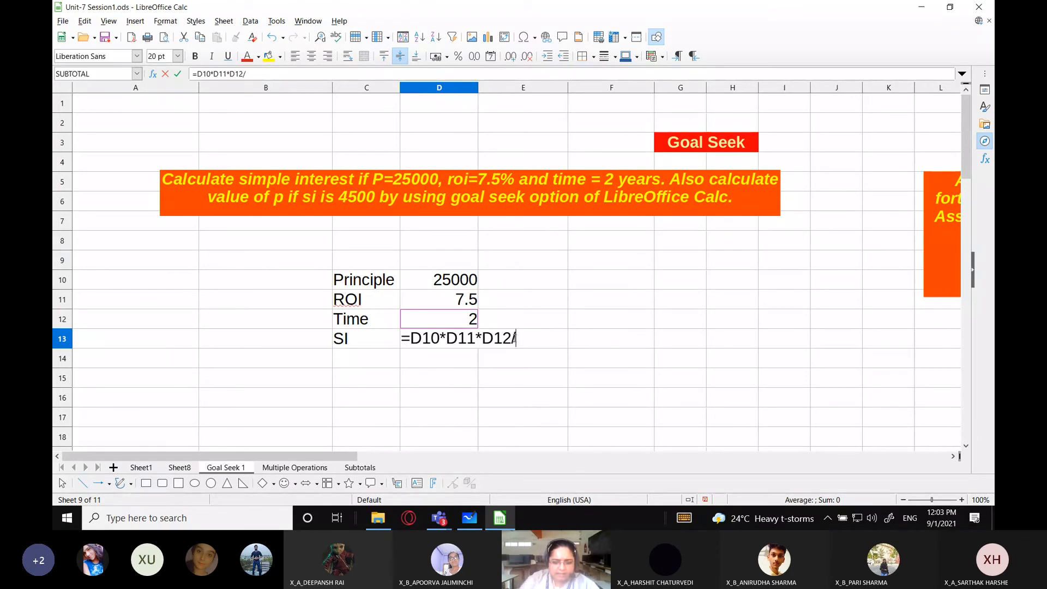
{"action": "type", "text": "100"}
{"action": "key", "text": "Return"}
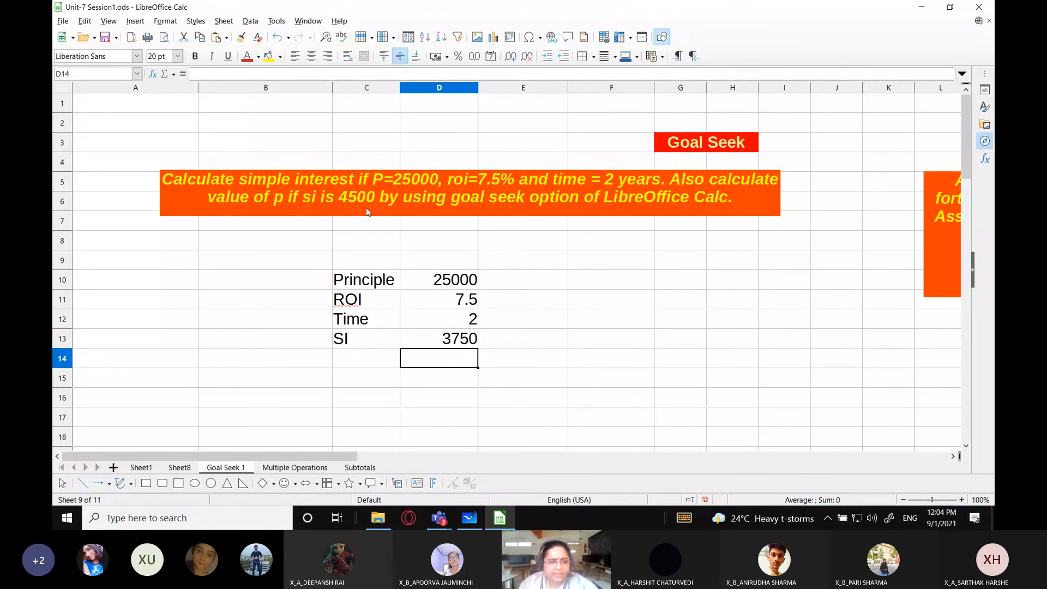
Step: Enter 4500 in cell E13 beside the SI result
{"action": "left_click", "coordinate": [525, 321]}
{"action": "left_click", "coordinate": [523, 339]}
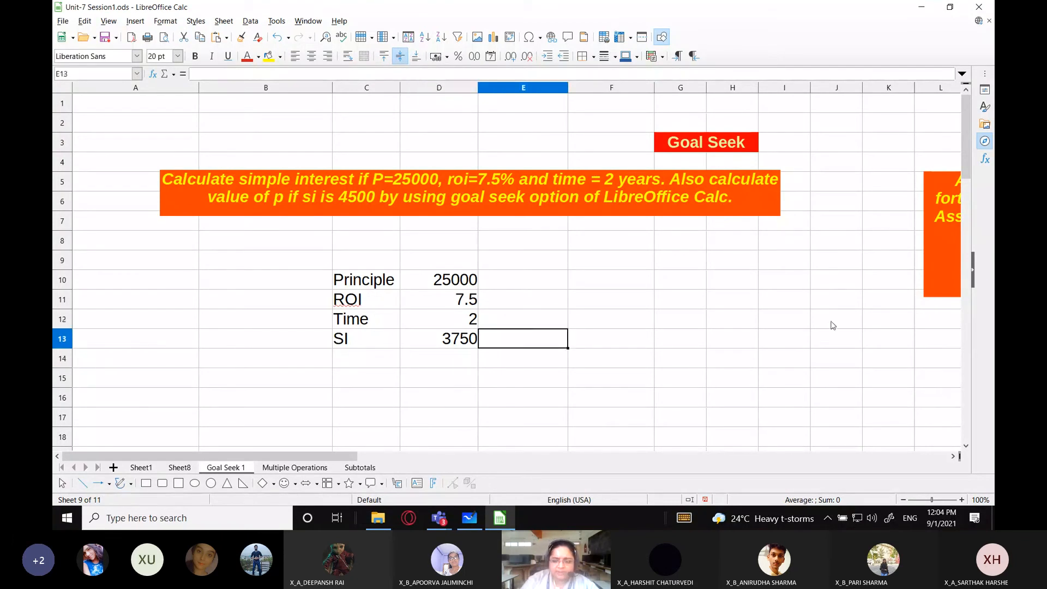
{"action": "type", "text": "4500"}
{"action": "key", "text": "Return"}
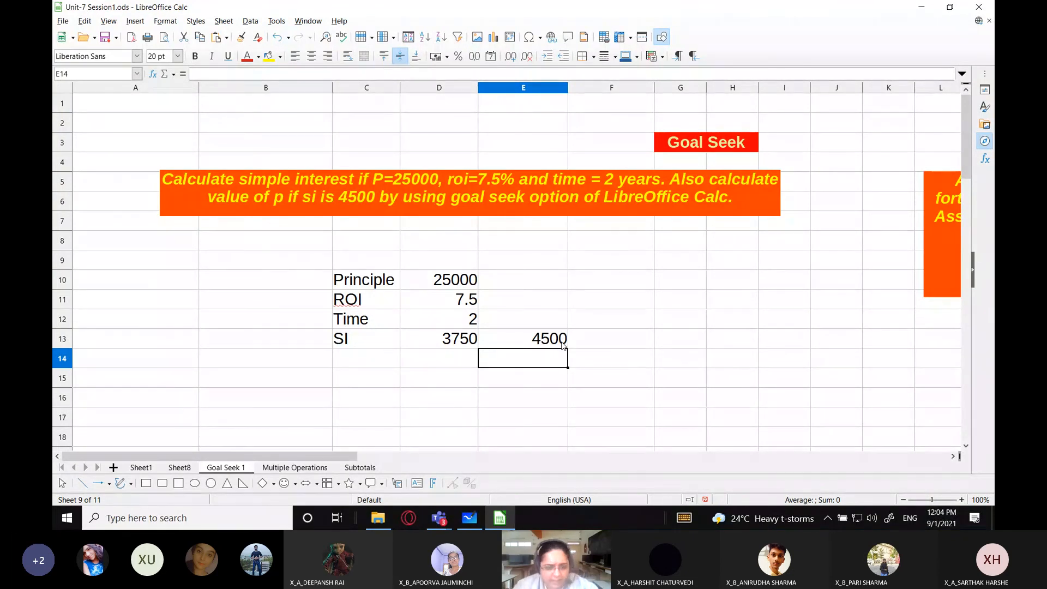
Step: Label the Principle value by entering "variable cell" in cell E10
{"action": "left_click", "coordinate": [468, 285]}
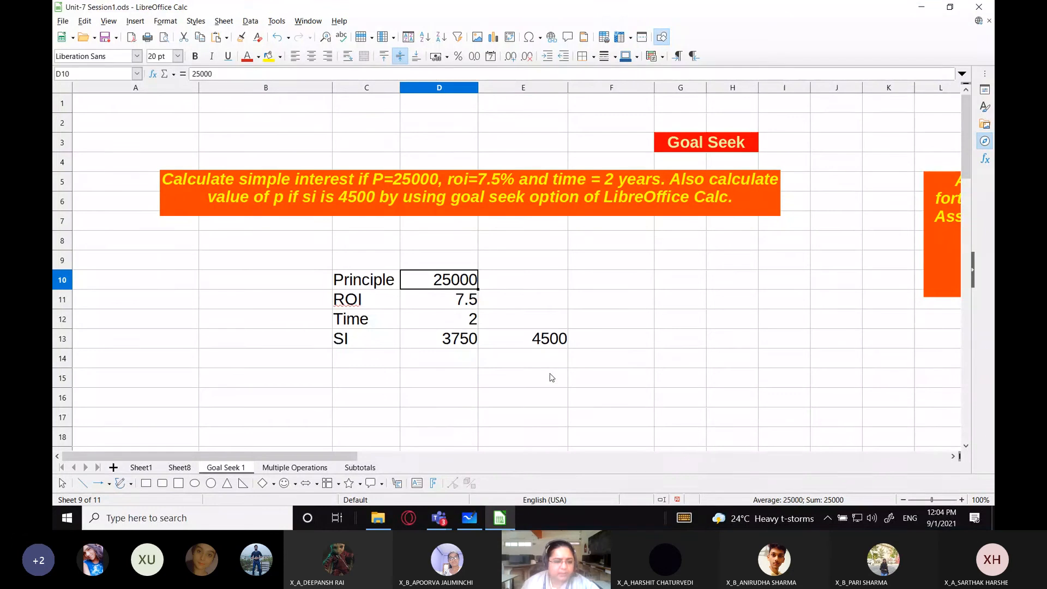
{"action": "left_click", "coordinate": [524, 287]}
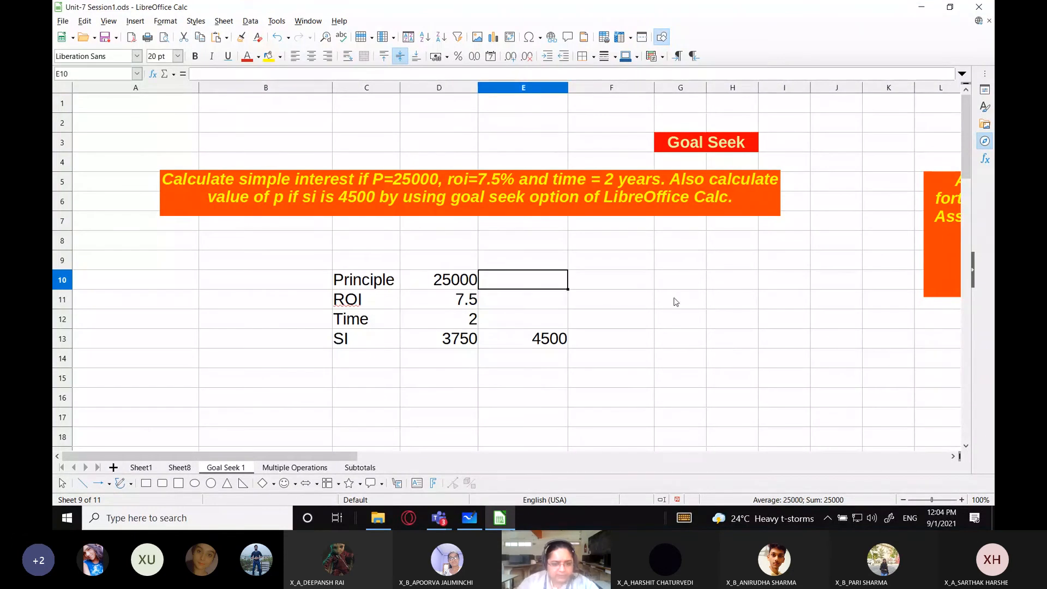
{"action": "type", "text": "variable cell"}
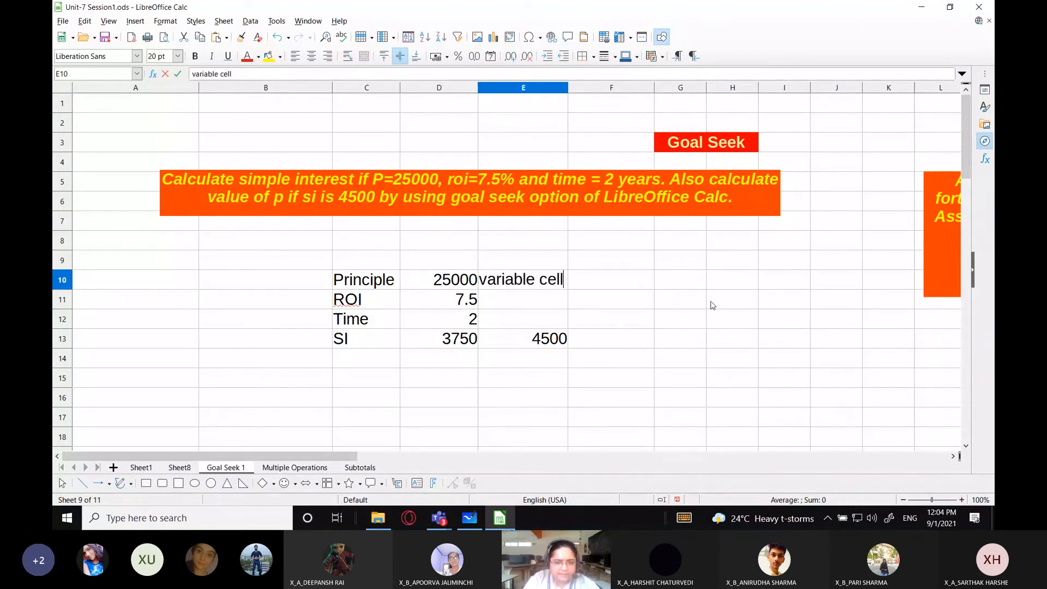
{"action": "key", "text": "Return"}
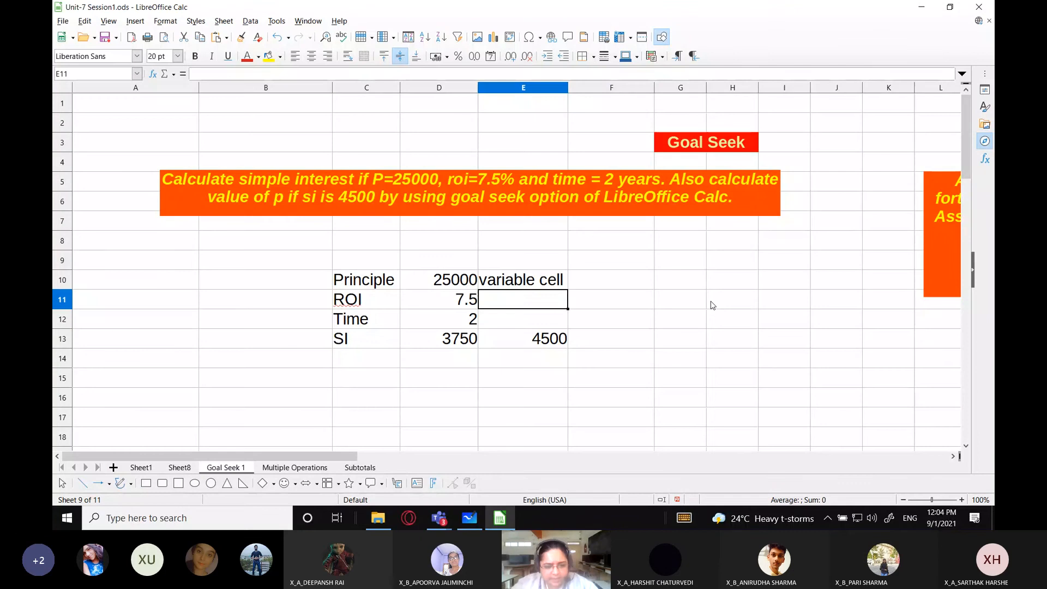
Step: Replace the entry in cell E13 with the label "target cell" beside the SI result
{"action": "left_click", "coordinate": [542, 343]}
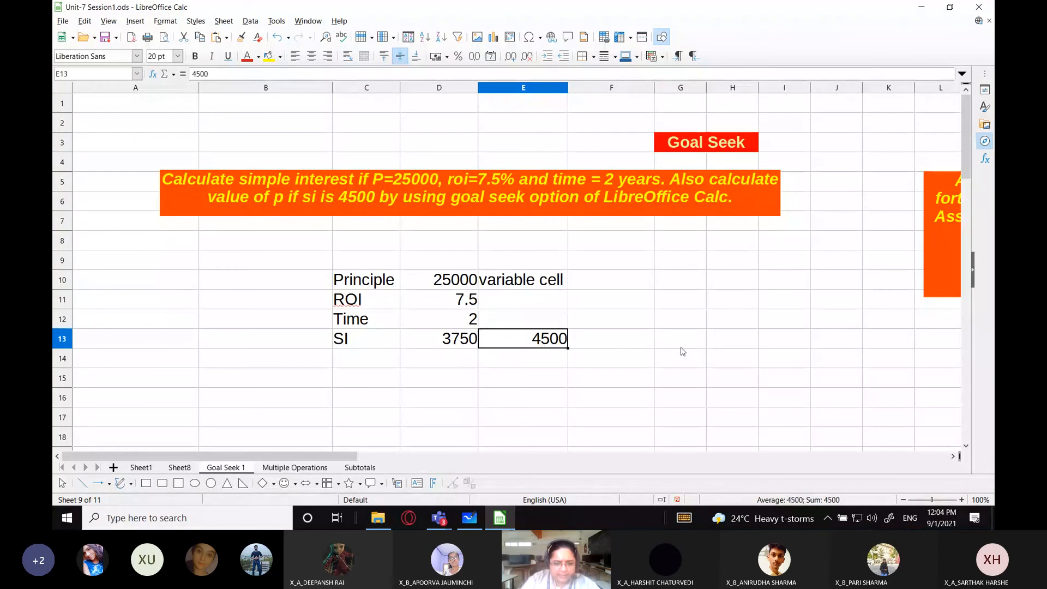
{"action": "key", "text": "Delete"}
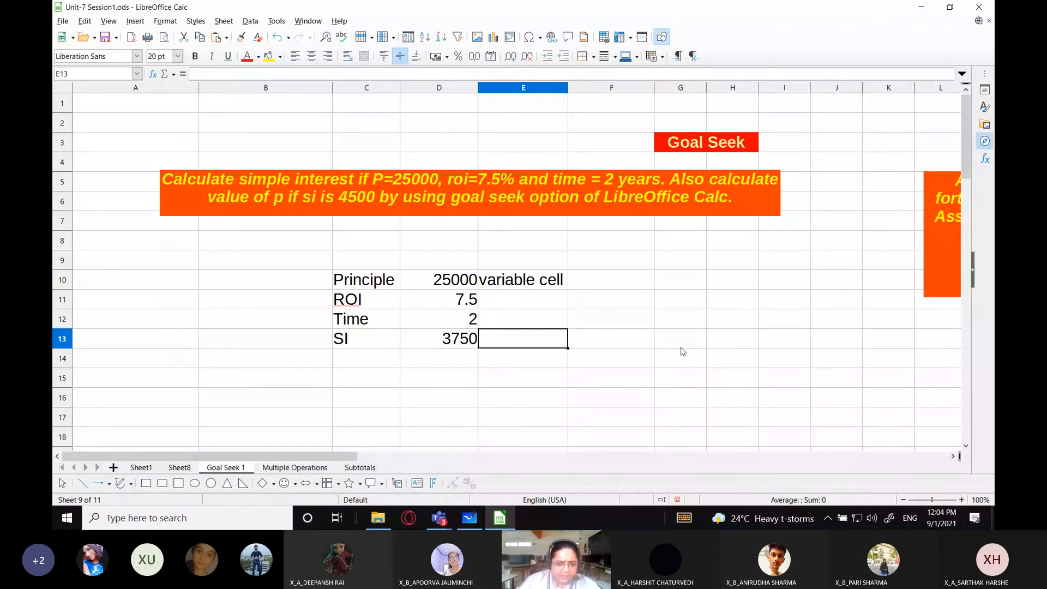
{"action": "left_click", "coordinate": [447, 344]}
{"action": "left_click", "coordinate": [506, 344]}
{"action": "type", "text": "ta"}
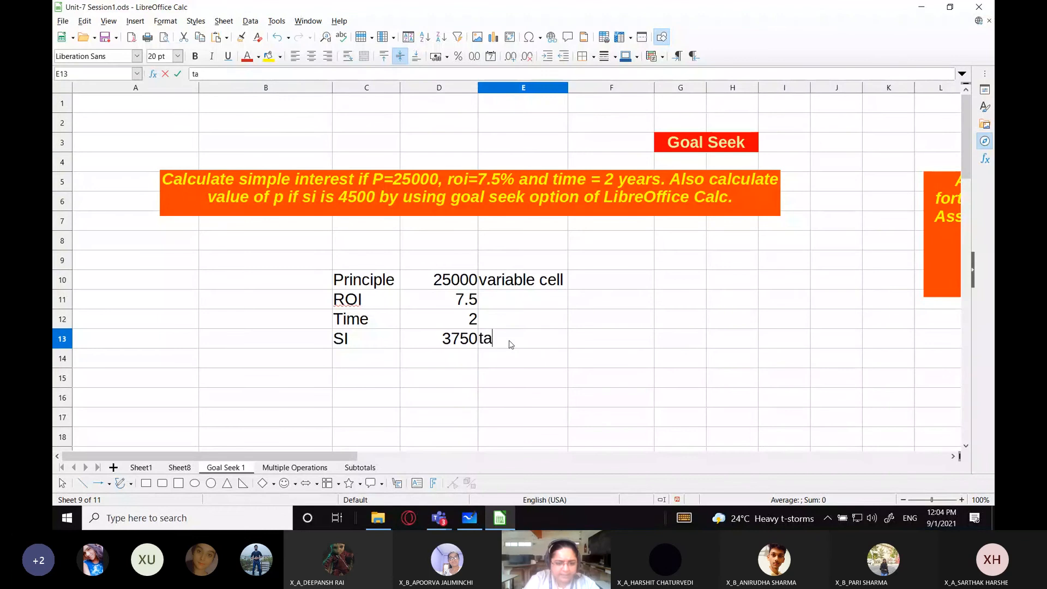
{"action": "type", "text": "rget cell"}
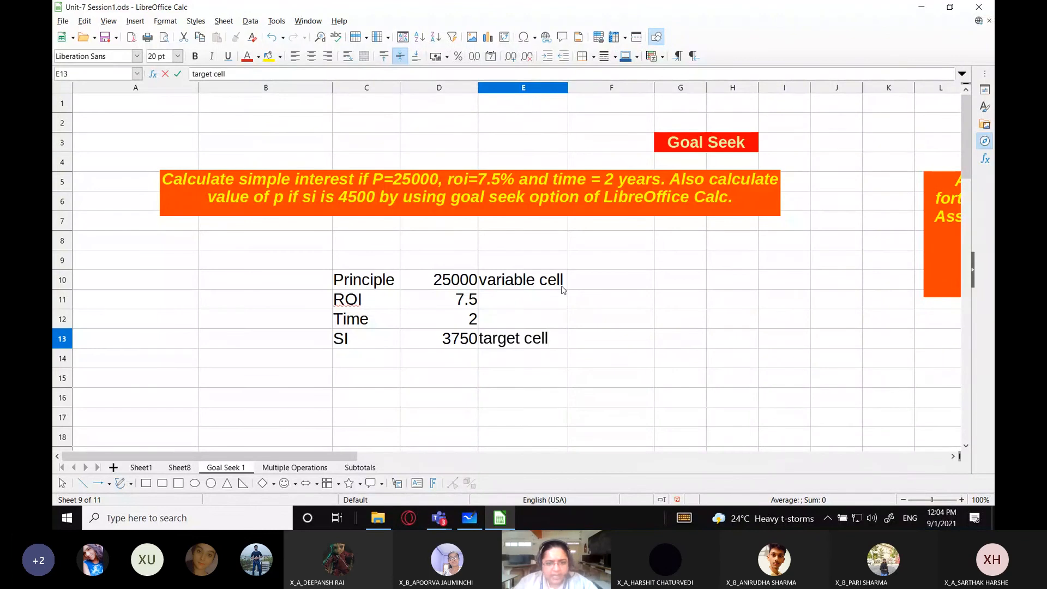
{"action": "key", "text": "Up"}
{"action": "key", "text": "Up"}
{"action": "key", "text": "Up"}
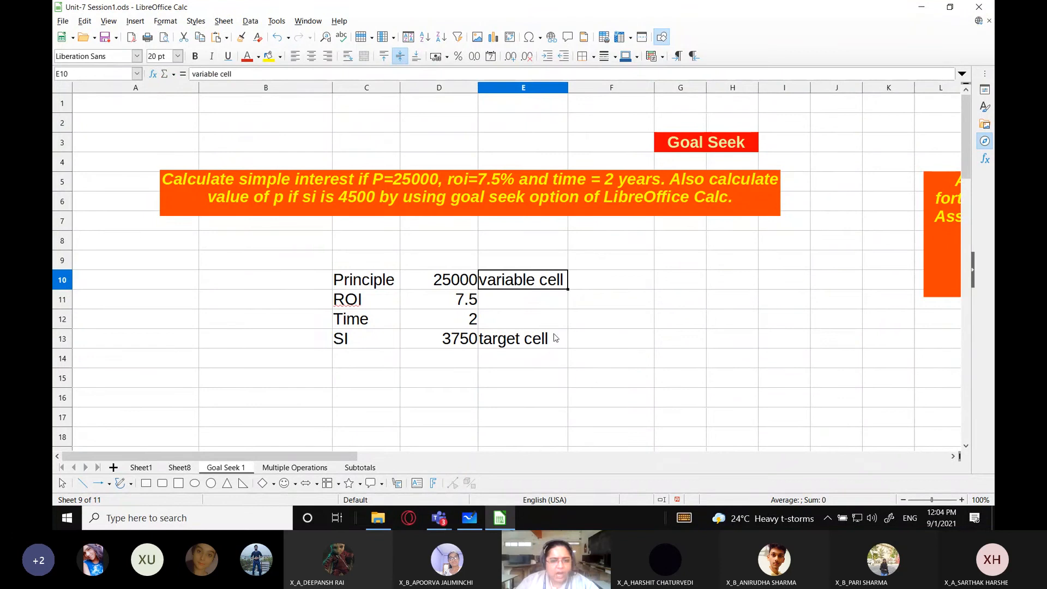
Step: Set up a Goal Seek with the SI formula in D13 as formula cell and 4500 as target value
{"action": "left_click", "coordinate": [443, 340]}
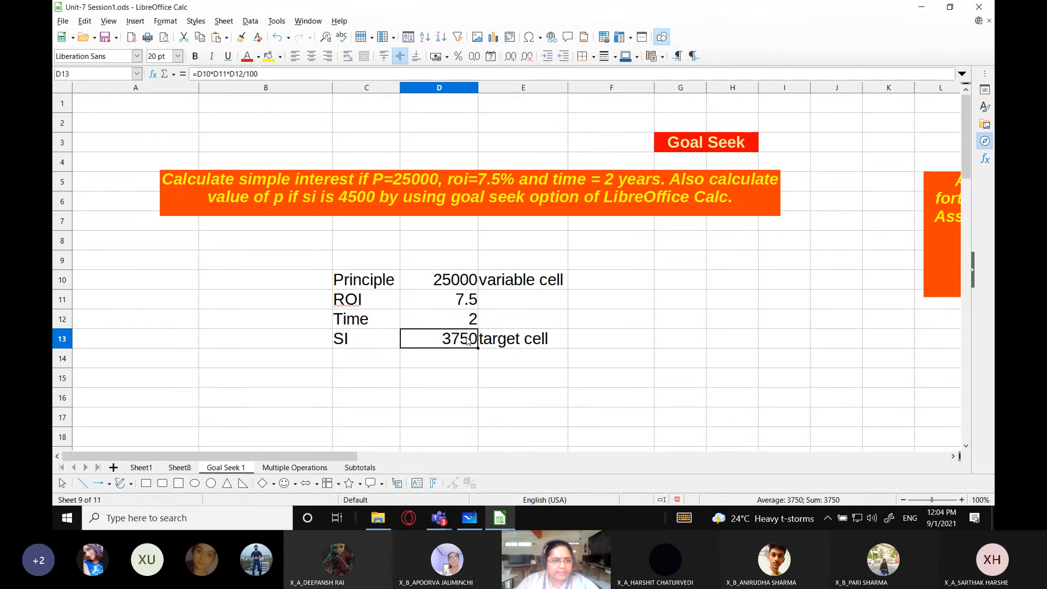
{"action": "left_click", "coordinate": [276, 22]}
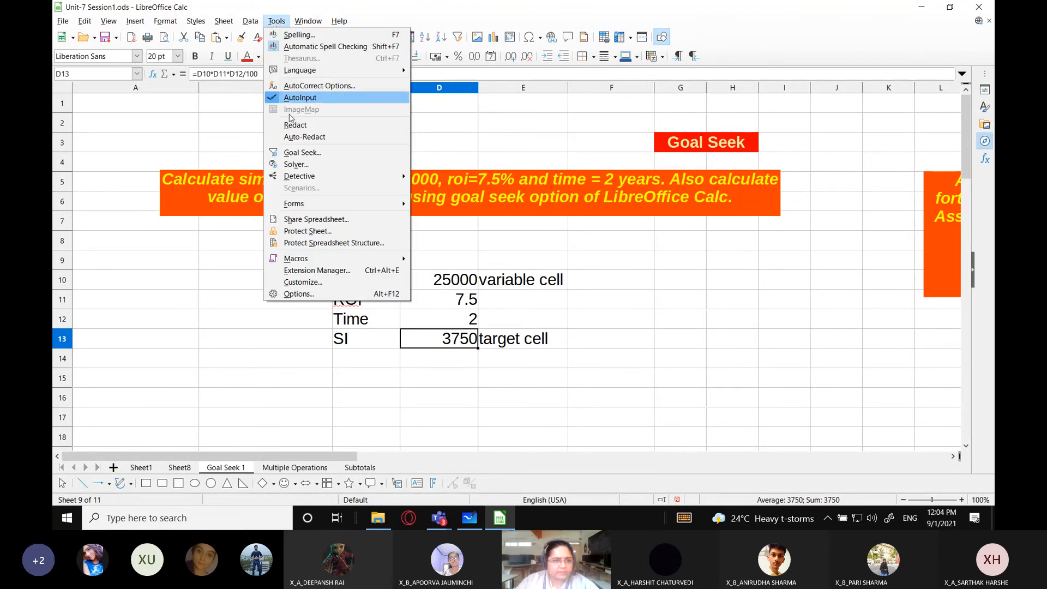
{"action": "left_click", "coordinate": [297, 154]}
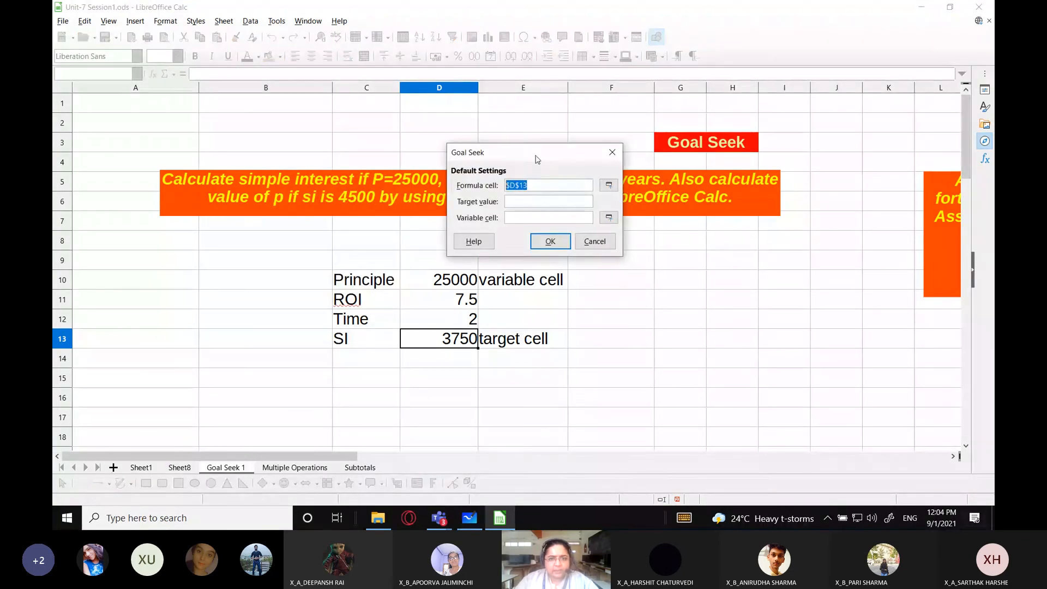
{"action": "left_click_drag", "start_coordinate": [534, 157], "coordinate": [676, 259]}
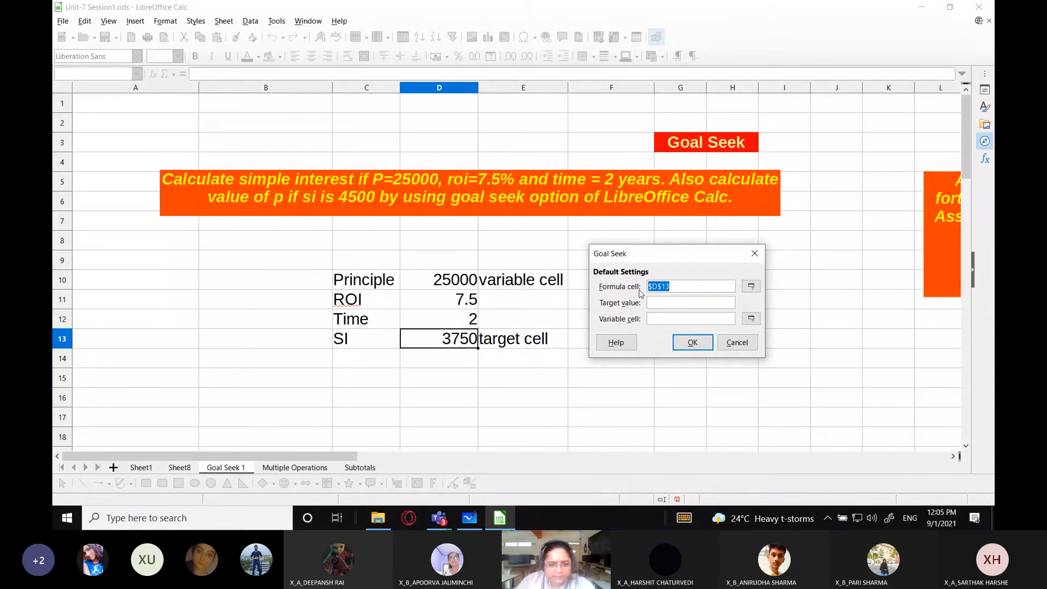
{"action": "left_click", "coordinate": [448, 341]}
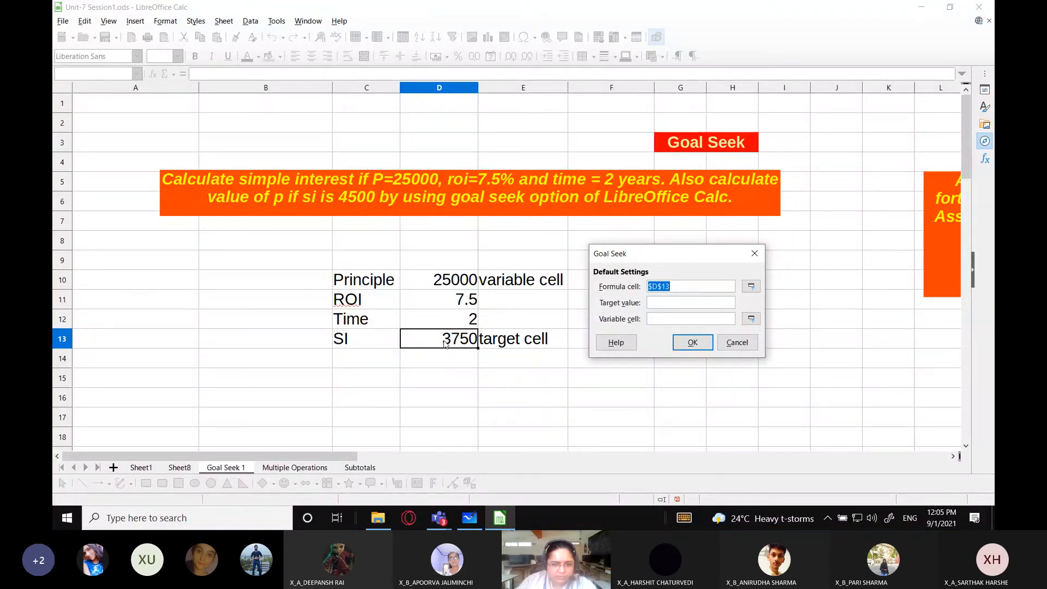
{"action": "left_click", "coordinate": [651, 303]}
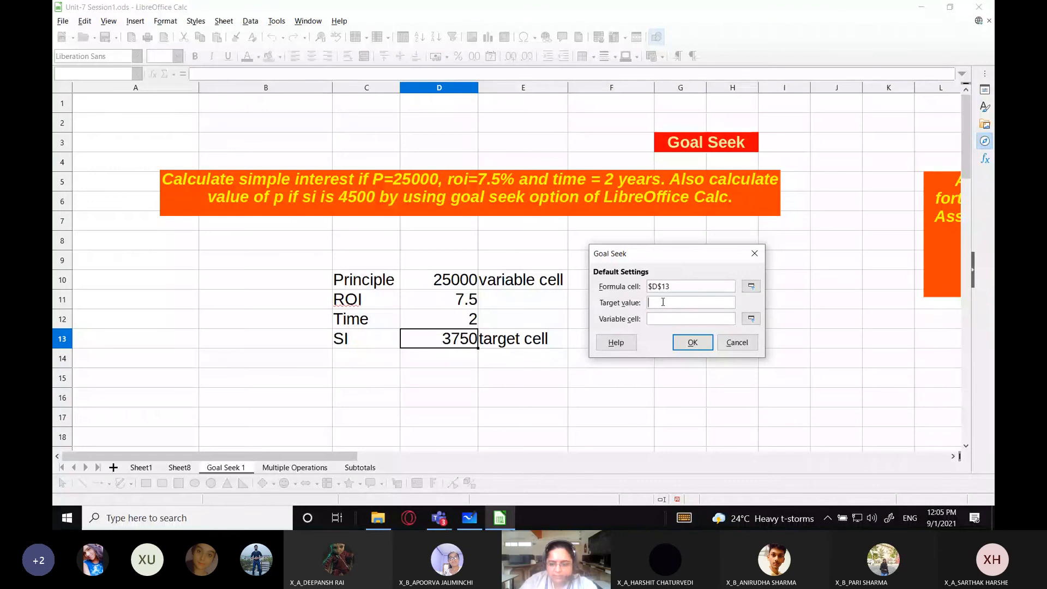
{"action": "type", "text": "4500"}
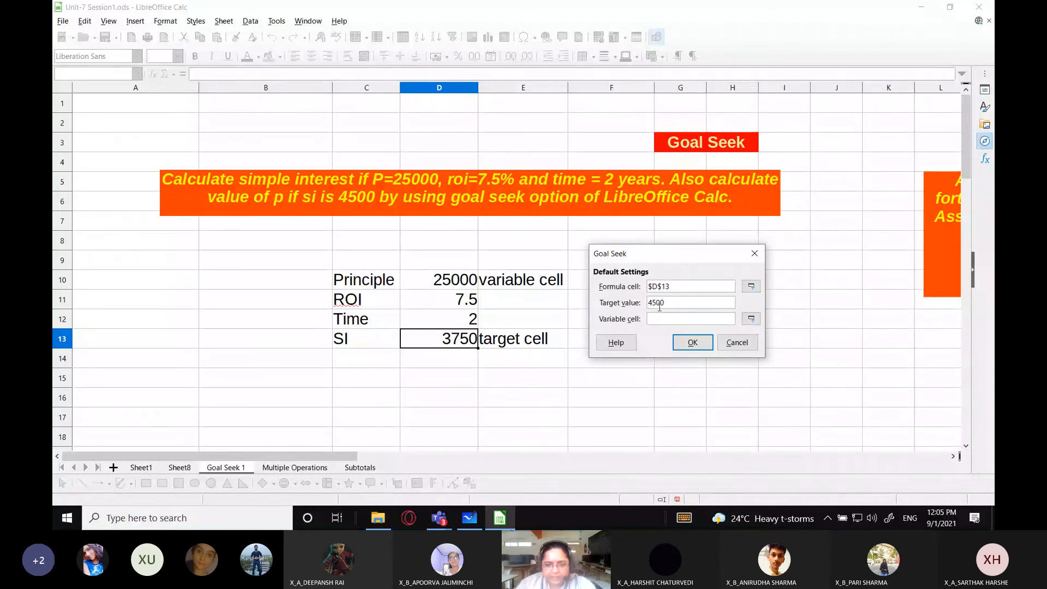
Step: Choose the Principle value in D10 as variable cell, run the Goal Seek and insert the result into that cell
{"action": "left_click", "coordinate": [651, 319]}
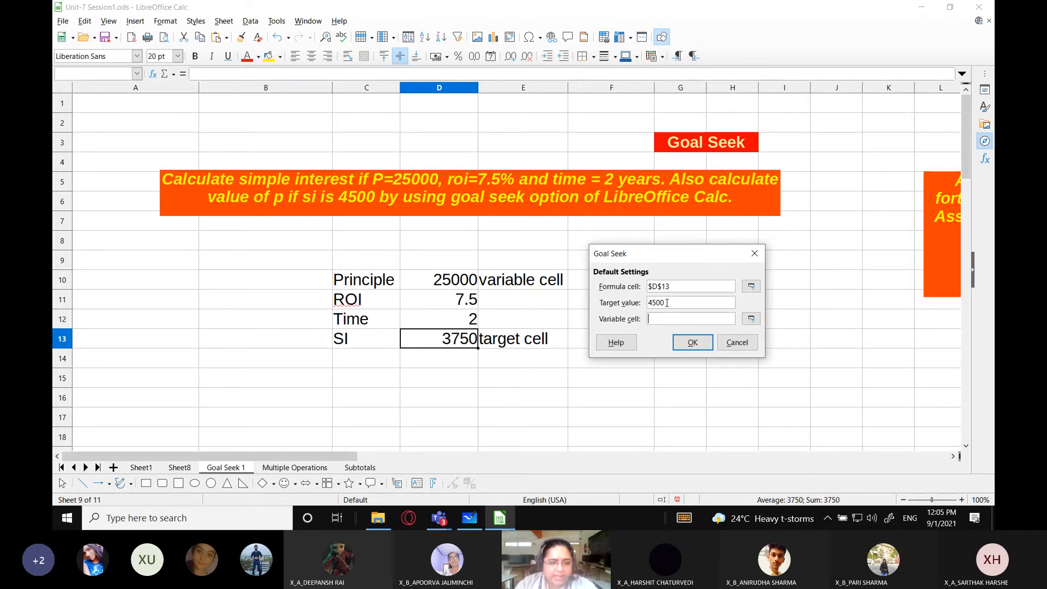
{"action": "key", "text": "Tab"}
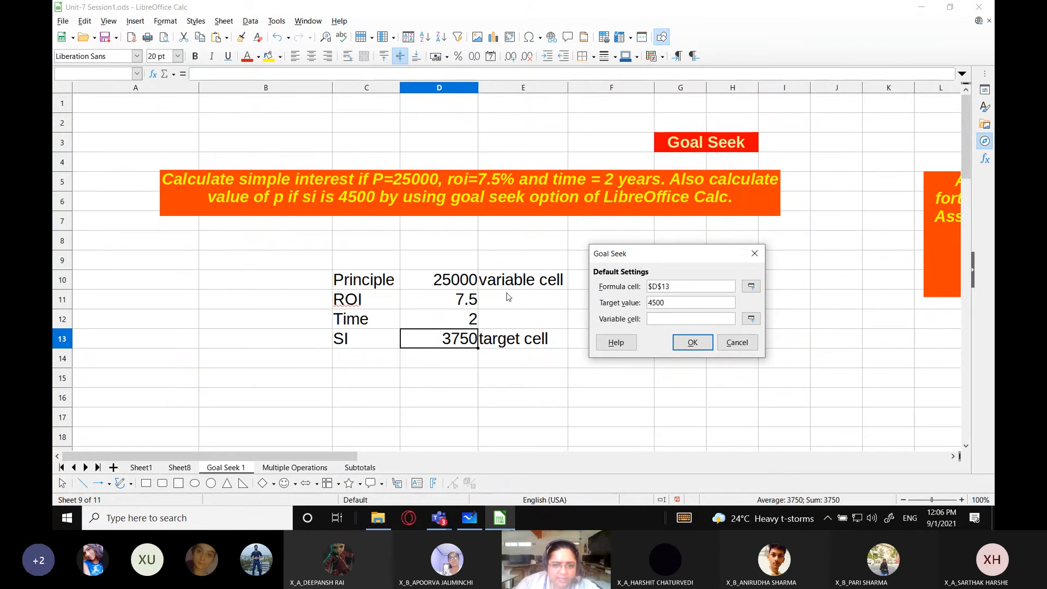
{"action": "left_click", "coordinate": [450, 282]}
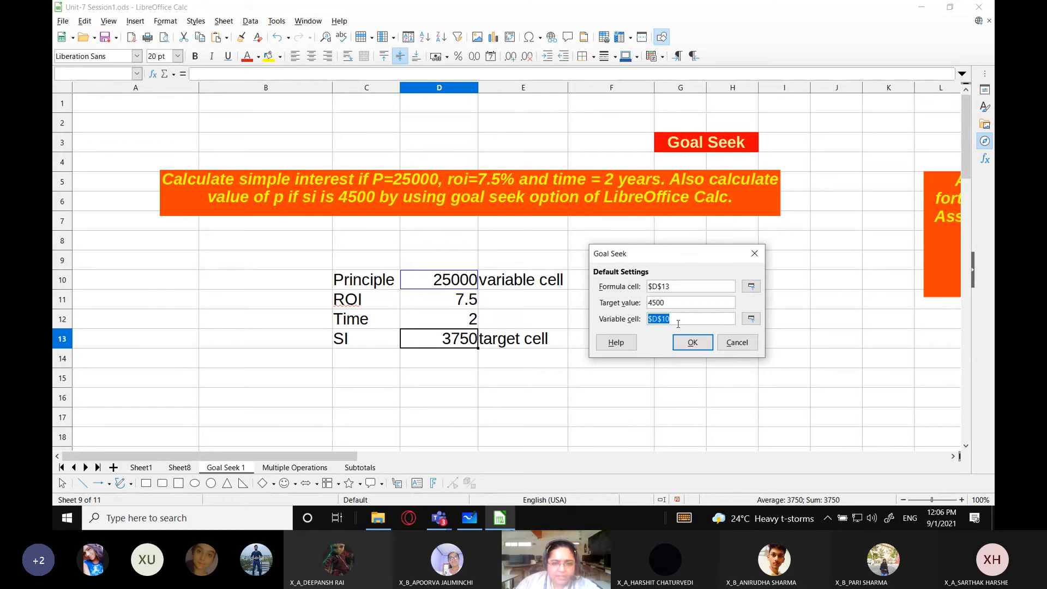
{"action": "left_click", "coordinate": [686, 347]}
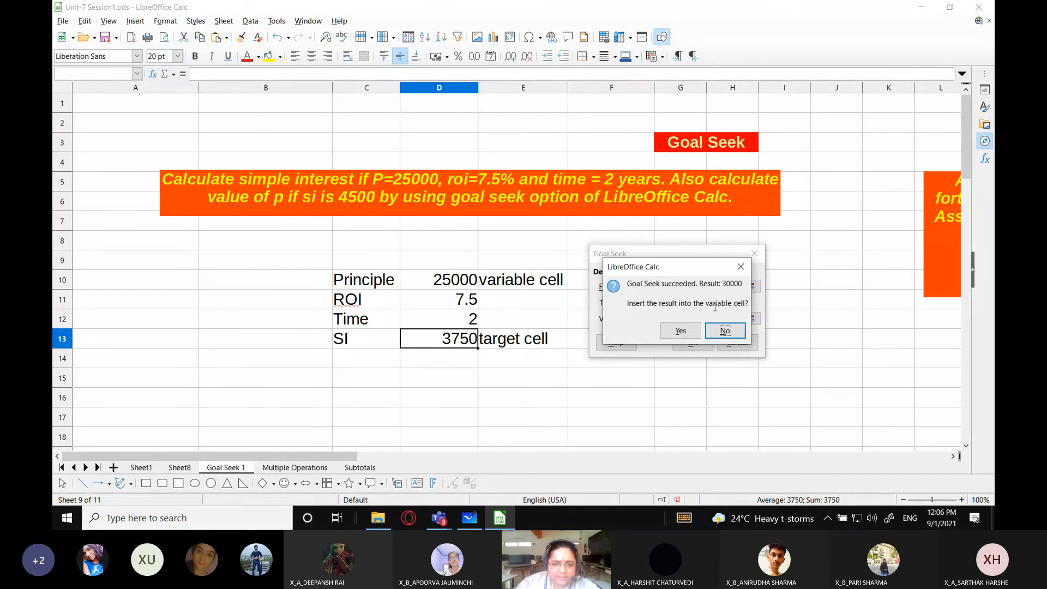
{"action": "left_click", "coordinate": [680, 330]}
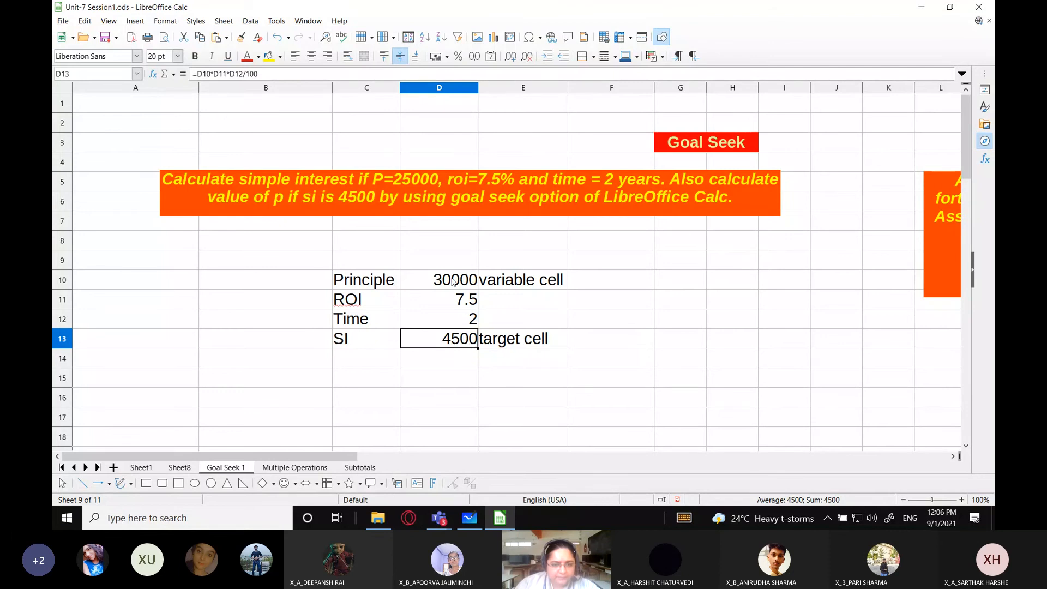
{"action": "left_click", "coordinate": [452, 282]}
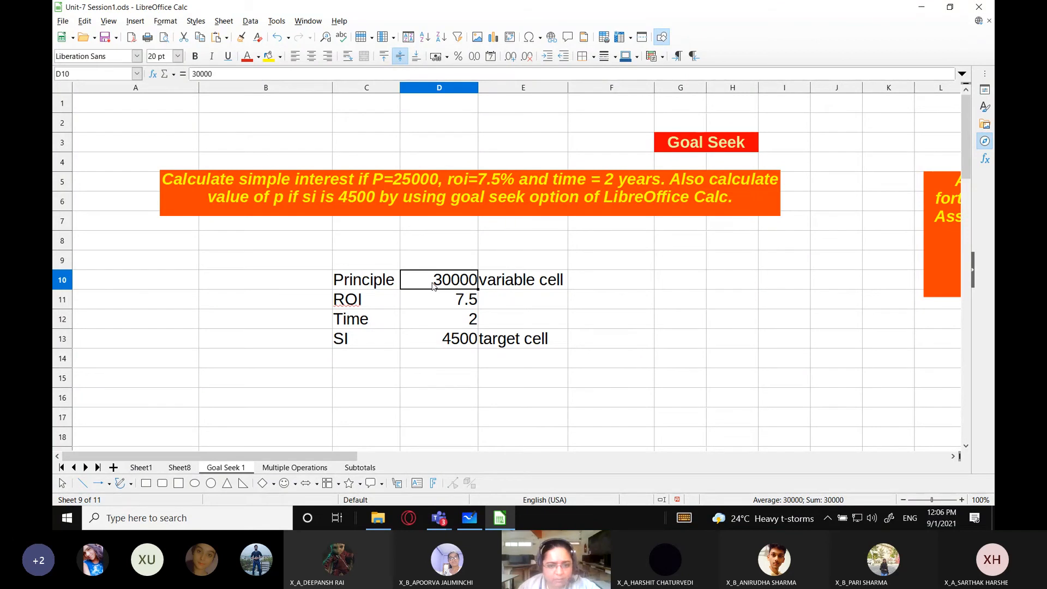
{"action": "left_click", "coordinate": [434, 345]}
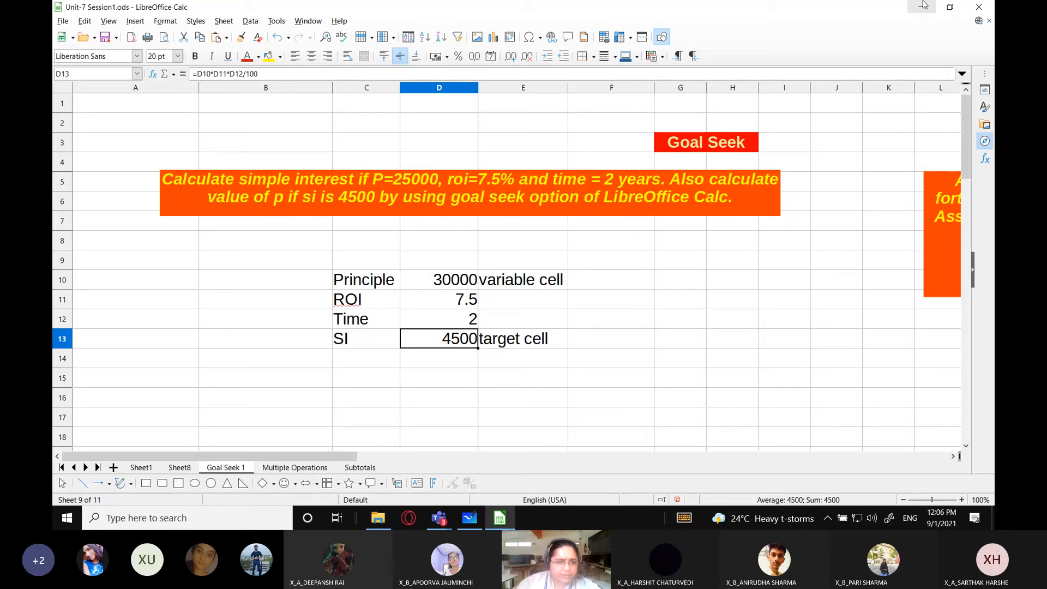
Step: Enter 5000 in cell F13, in the SI row beside the "target cell" label
{"action": "left_click", "coordinate": [276, 21]}
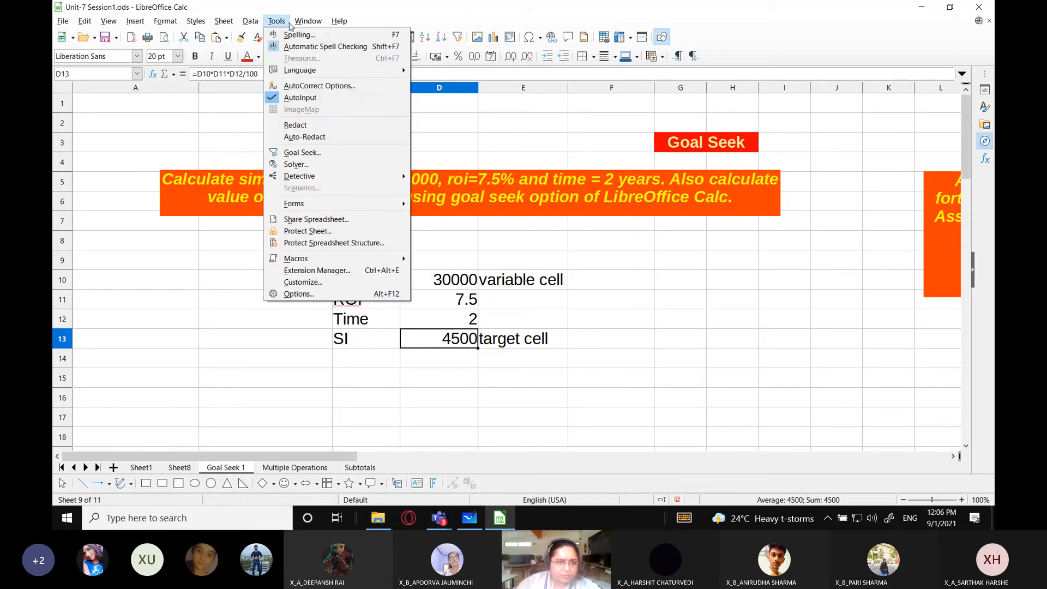
{"action": "left_click", "coordinate": [614, 383]}
{"action": "left_click", "coordinate": [604, 349]}
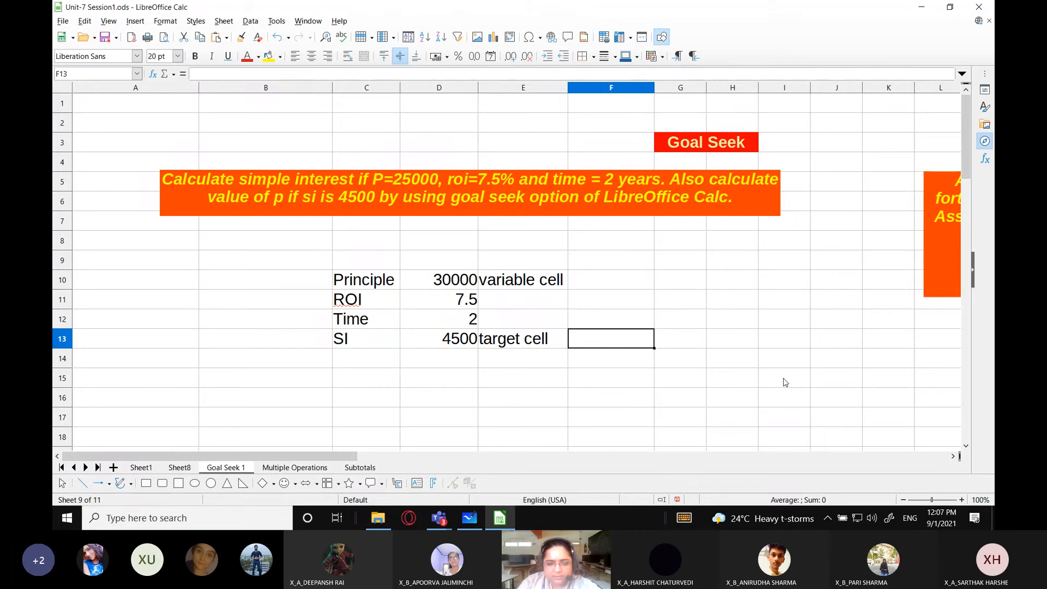
{"action": "type", "text": "5000"}
{"action": "key", "text": "Return"}
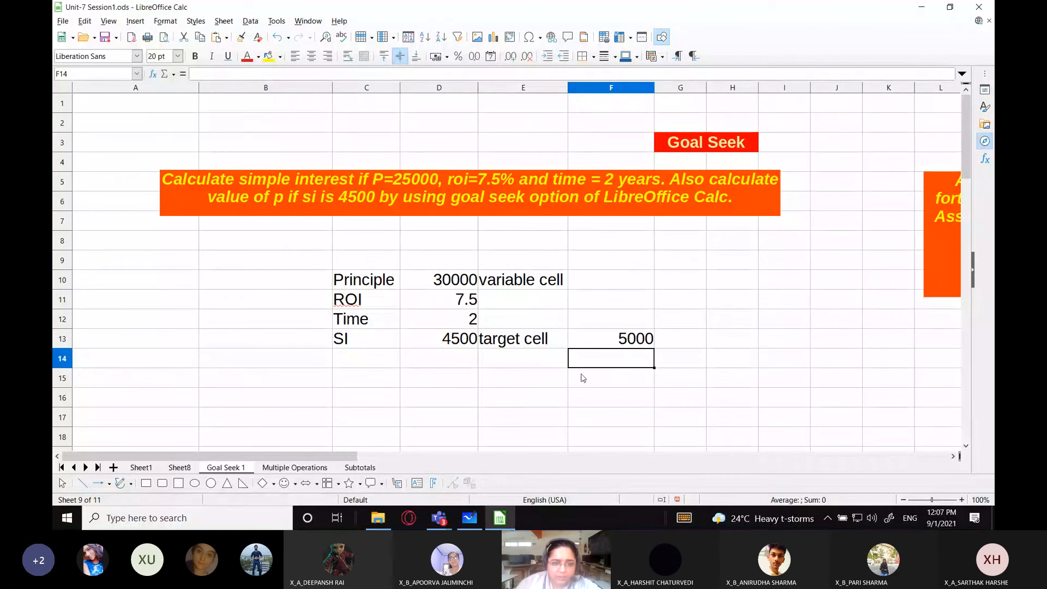
Step: Set up another Goal Seek on the SI formula in D13 with a target value of 5000
{"action": "left_click", "coordinate": [458, 305]}
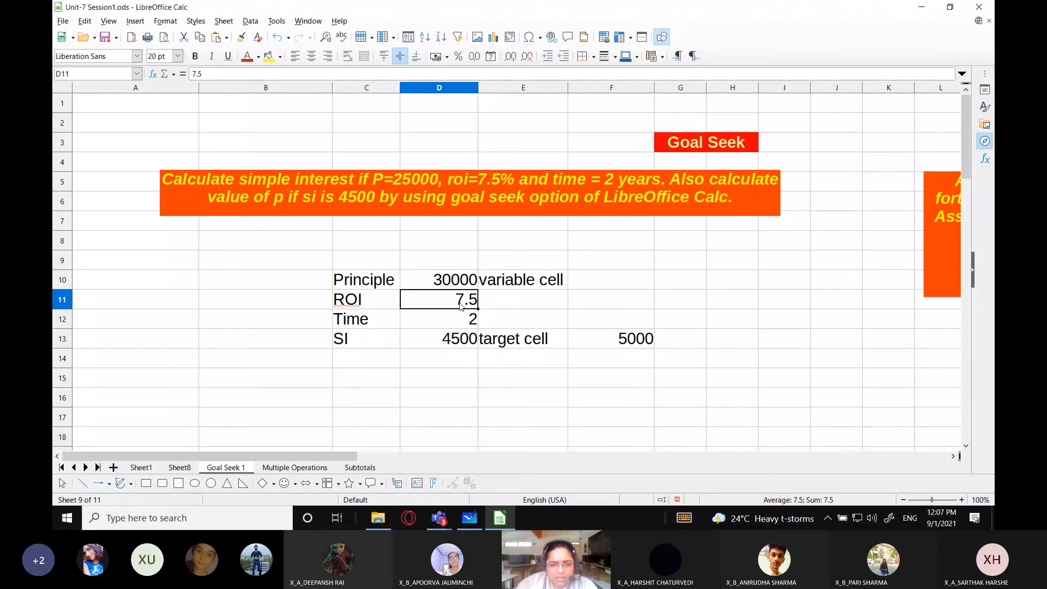
{"action": "left_click", "coordinate": [622, 342]}
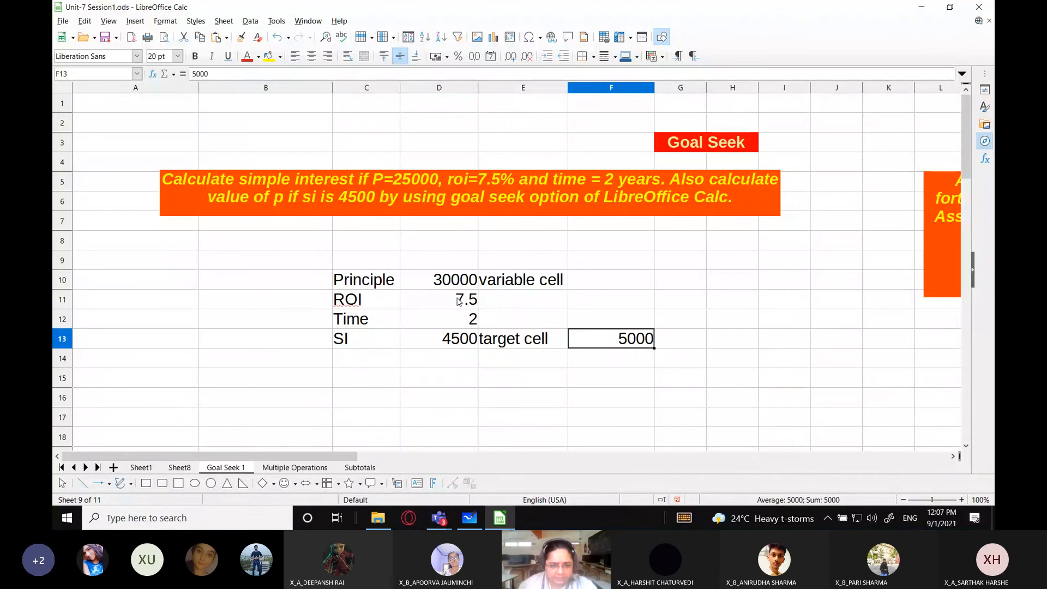
{"action": "left_click", "coordinate": [457, 343]}
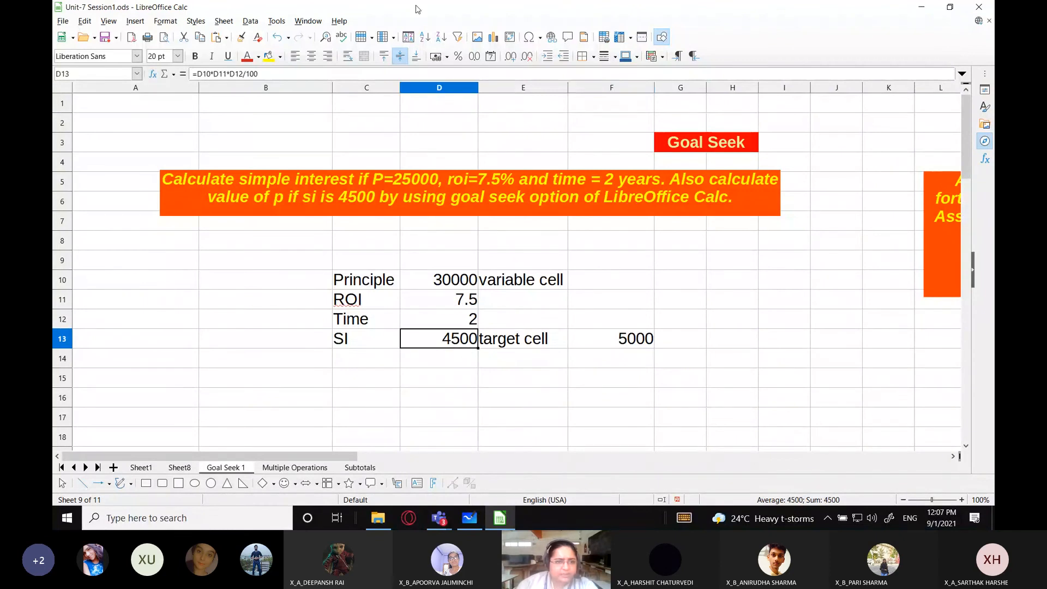
{"action": "left_click", "coordinate": [271, 22]}
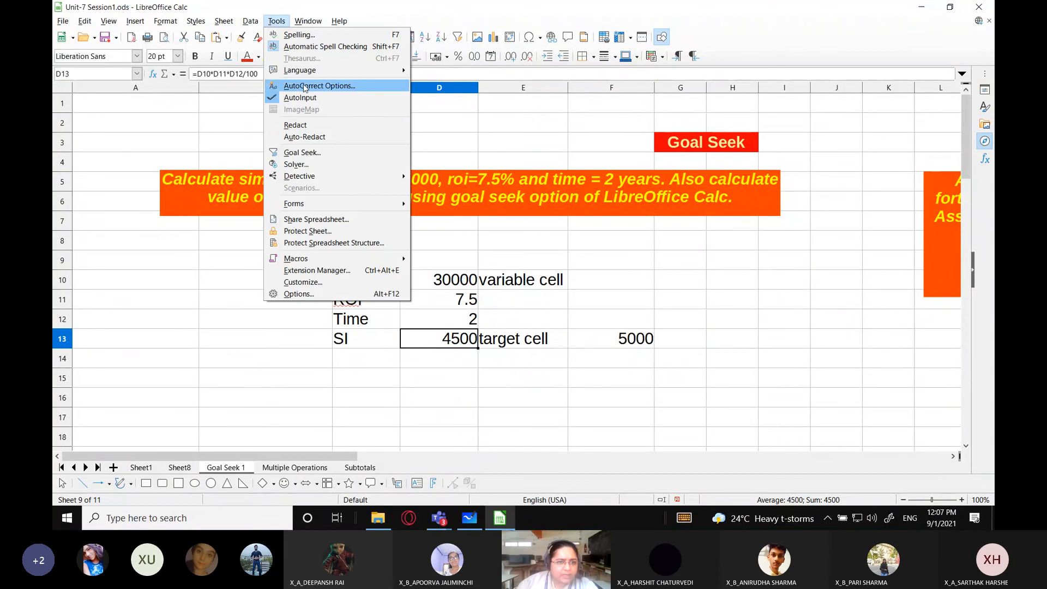
{"action": "left_click", "coordinate": [294, 150]}
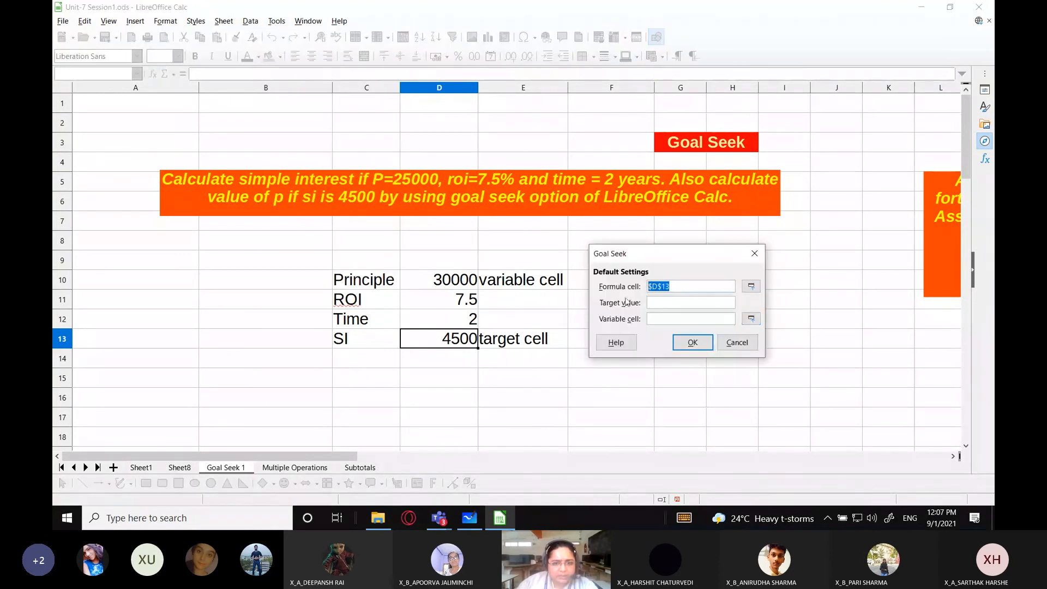
{"action": "left_click", "coordinate": [658, 302]}
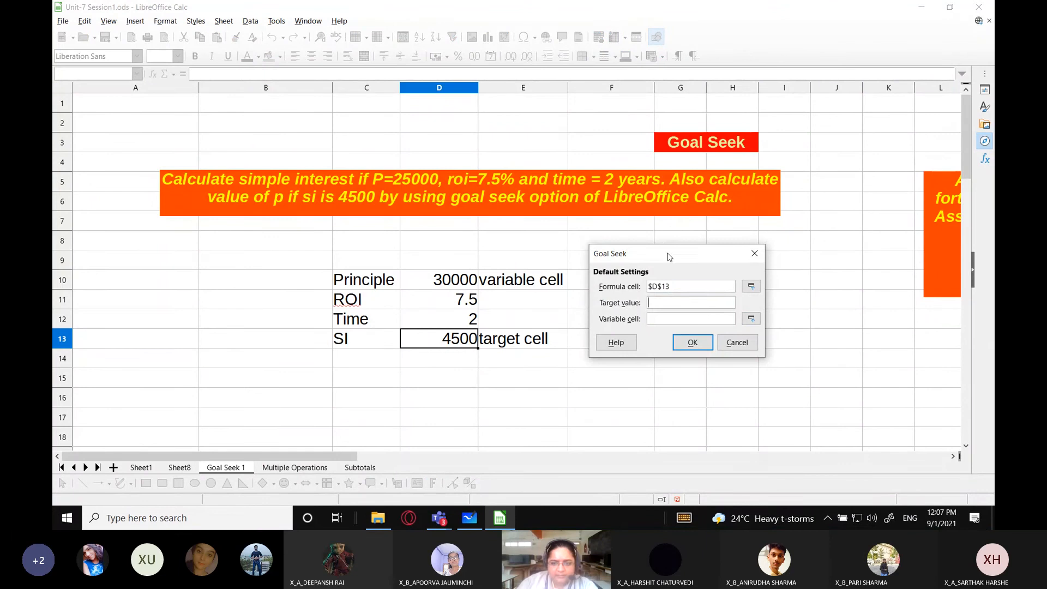
{"action": "left_click_drag", "start_coordinate": [666, 256], "coordinate": [636, 248]}
{"action": "type", "text": "5000"}
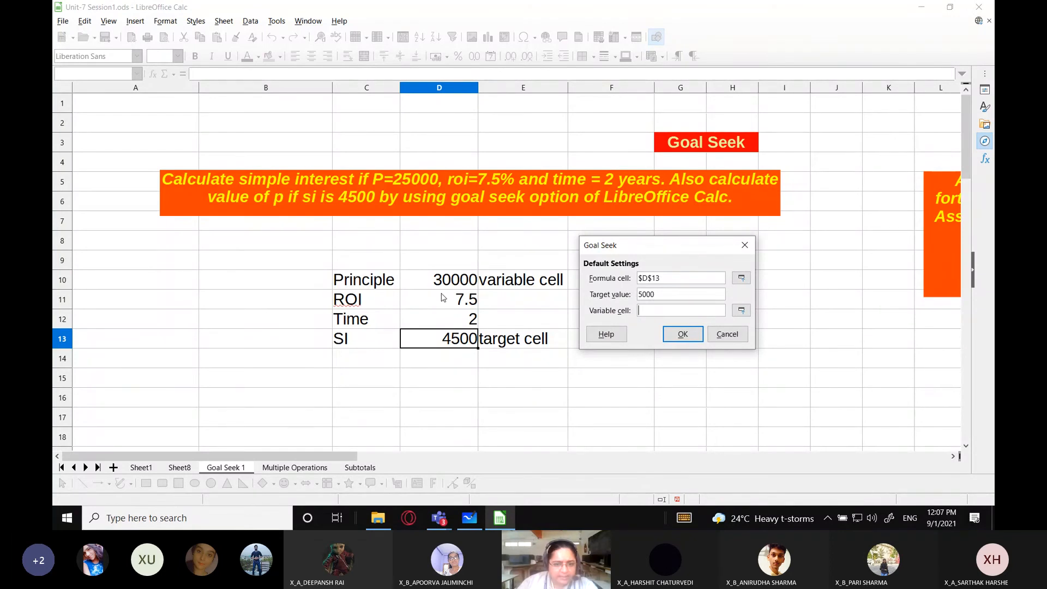
Step: Choose the ROI value in D11 as variable cell, run the Goal Seek and insert its result
{"action": "left_click", "coordinate": [741, 315]}
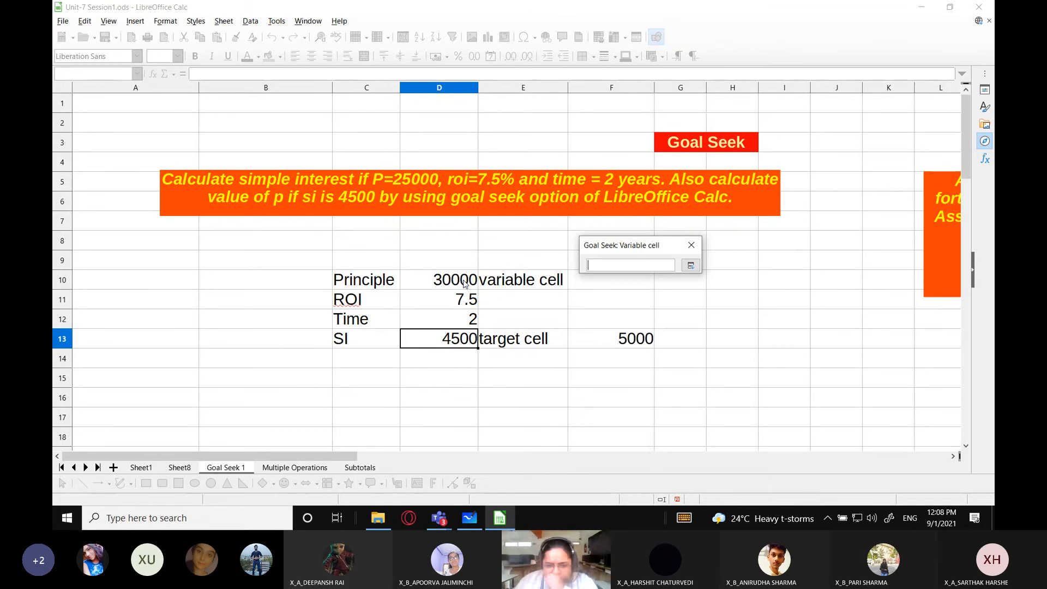
{"action": "left_click", "coordinate": [448, 303]}
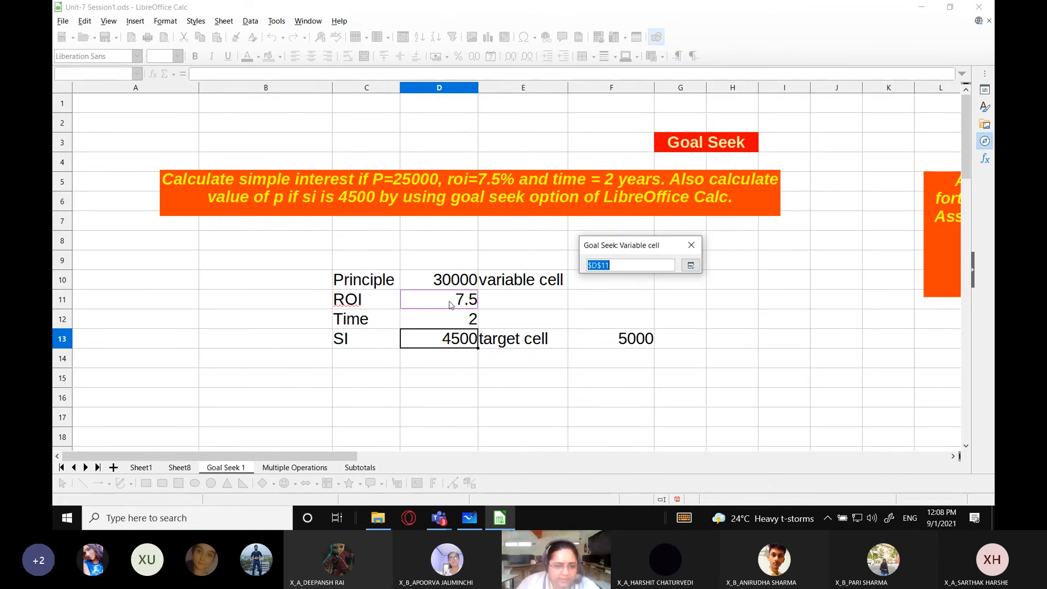
{"action": "left_click", "coordinate": [691, 265]}
{"action": "left_click", "coordinate": [690, 336]}
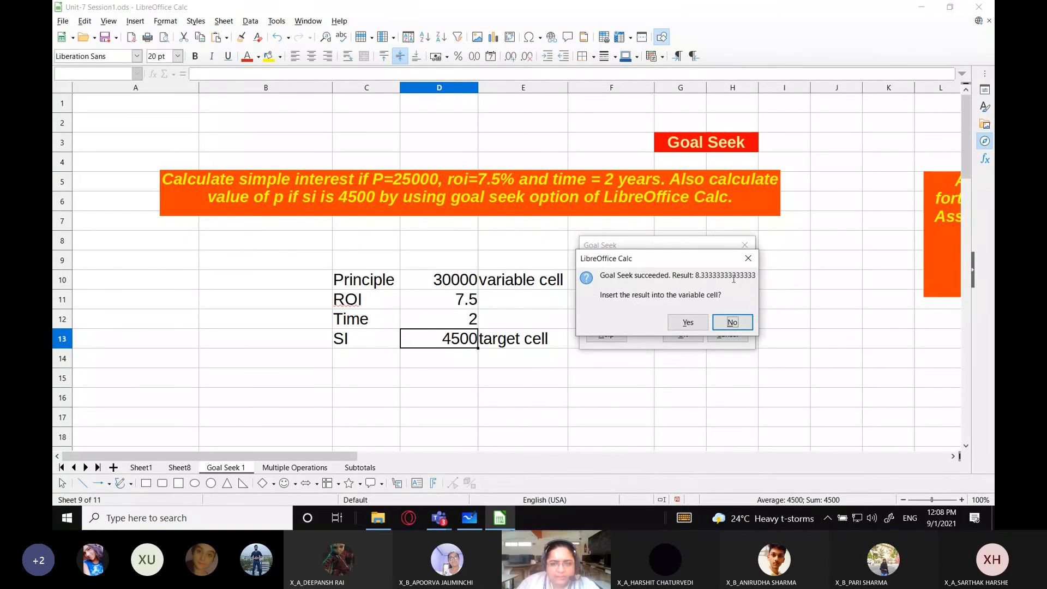
{"action": "left_click", "coordinate": [688, 322]}
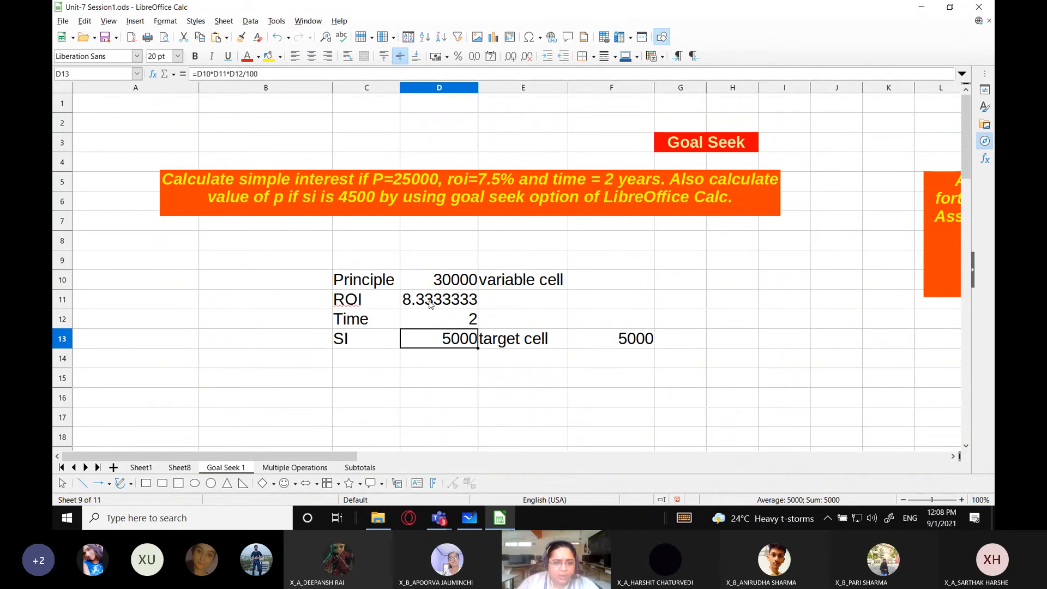
Step: Reduce the ROI value in cell D11 to two displayed decimal places
{"action": "left_click", "coordinate": [439, 304]}
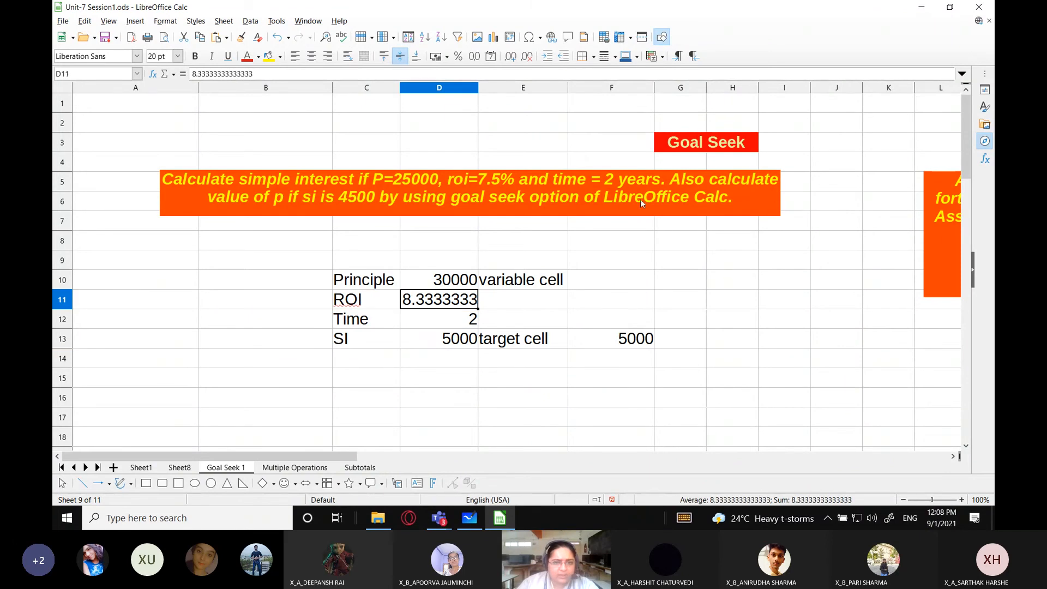
{"action": "left_click", "coordinate": [528, 56]}
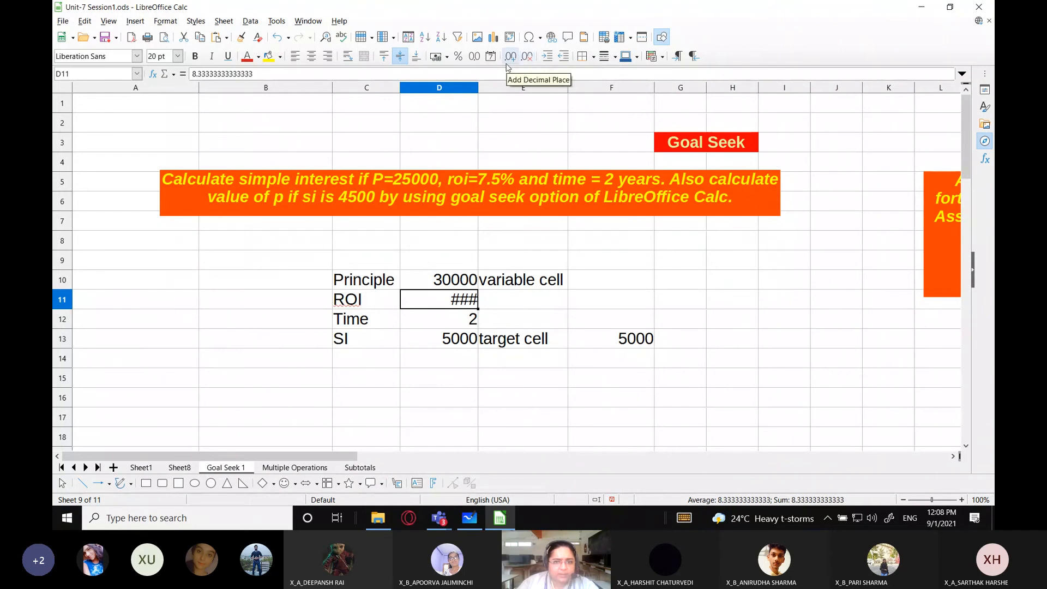
{"action": "left_click", "coordinate": [527, 57]}
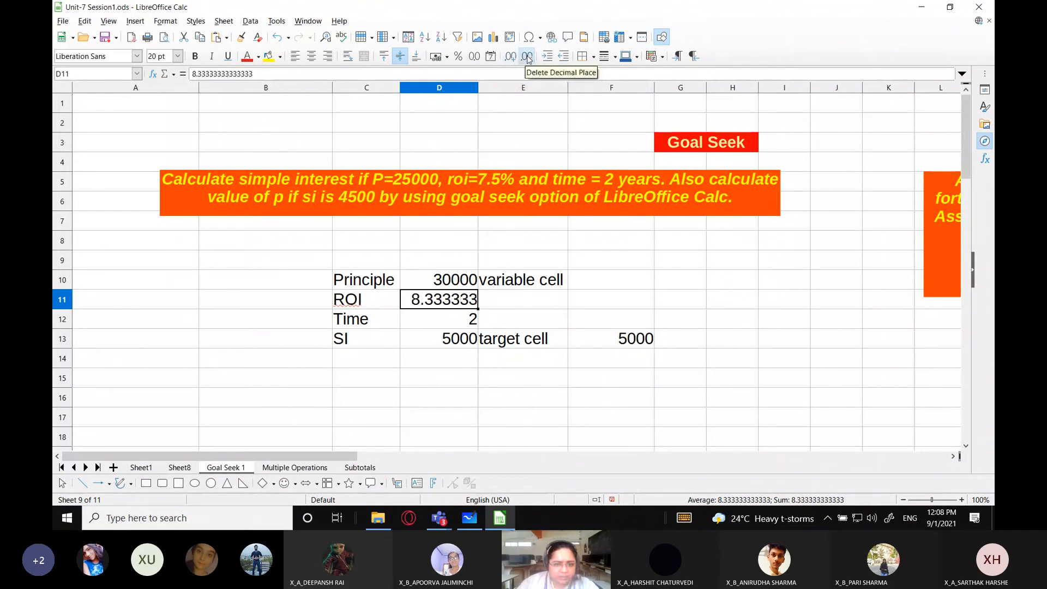
{"action": "left_click", "coordinate": [527, 57]}
{"action": "left_click", "coordinate": [527, 56]}
{"action": "left_click", "coordinate": [528, 57]}
{"action": "left_click", "coordinate": [527, 57]}
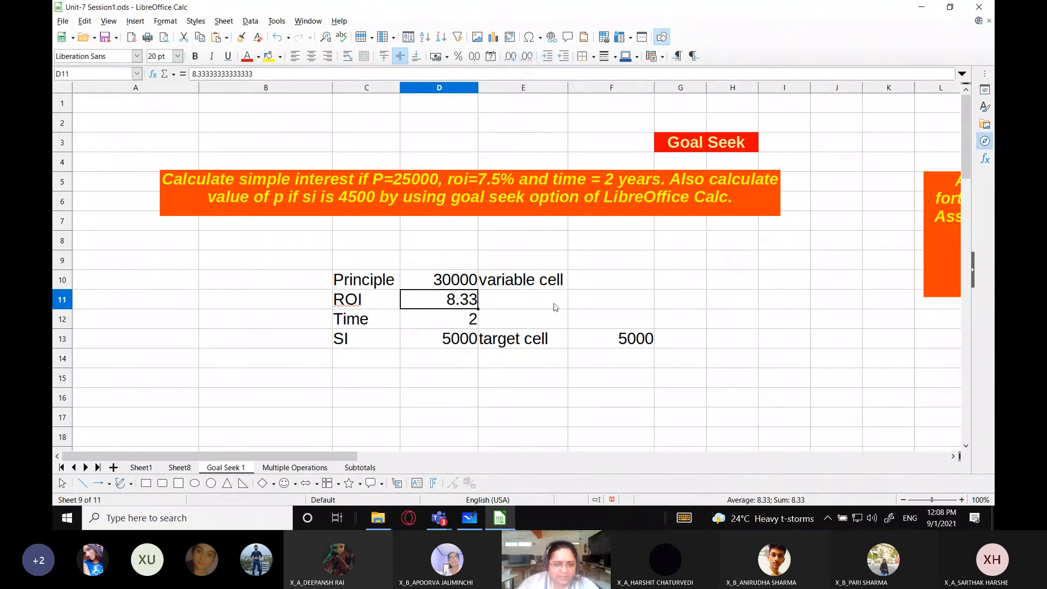
{"action": "left_click", "coordinate": [493, 308]}
{"action": "left_click", "coordinate": [437, 301]}
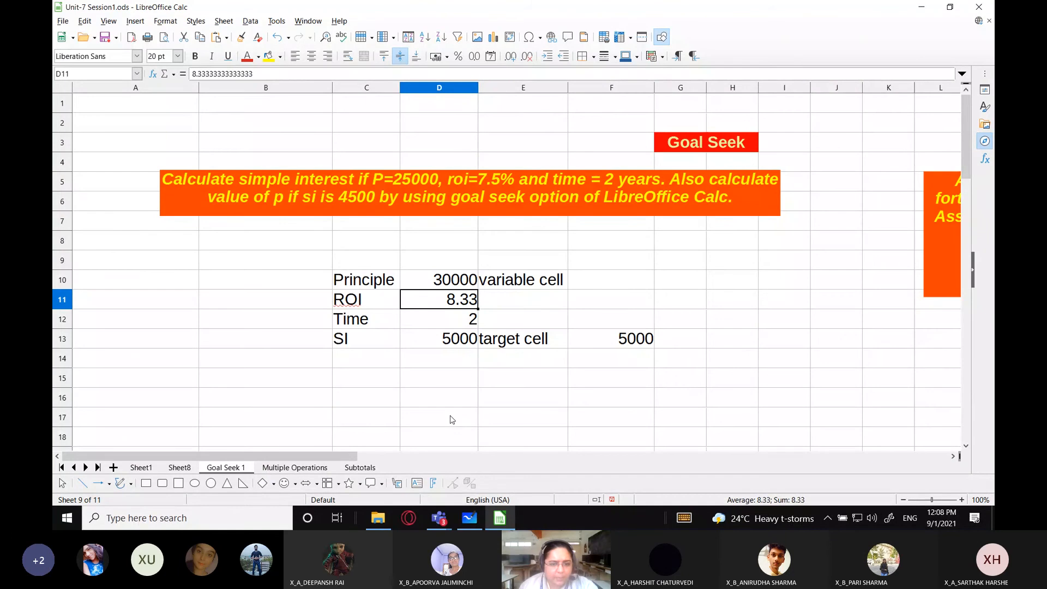
{"action": "left_click", "coordinate": [442, 342]}
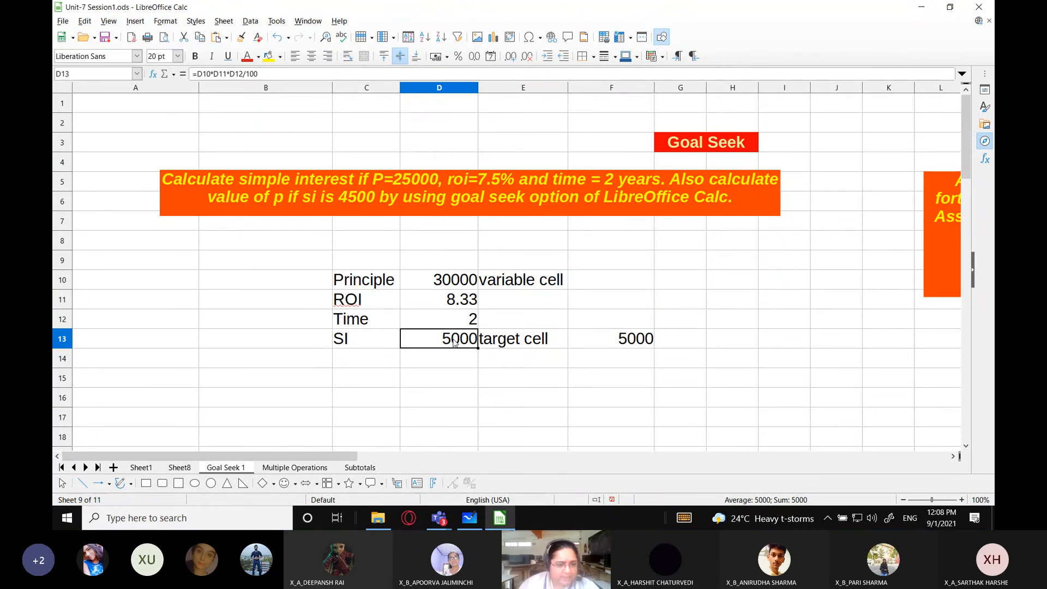
{"action": "left_click", "coordinate": [455, 307]}
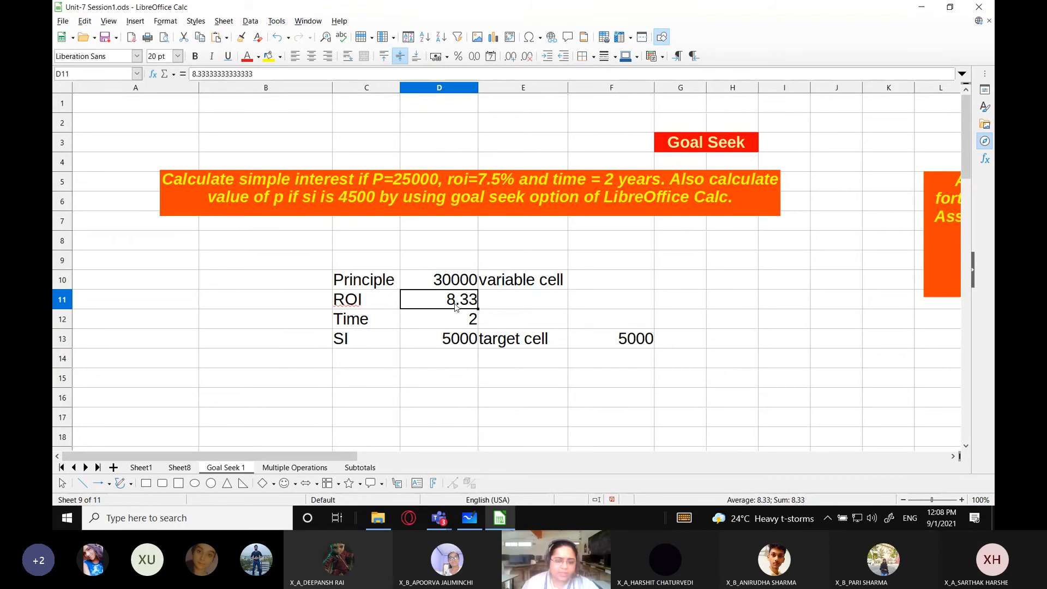
Step: Remove the "variable cell" label from E10 and enter "variable cell" in E11 beside the ROI value
{"action": "left_click", "coordinate": [530, 304]}
{"action": "left_click", "coordinate": [521, 286]}
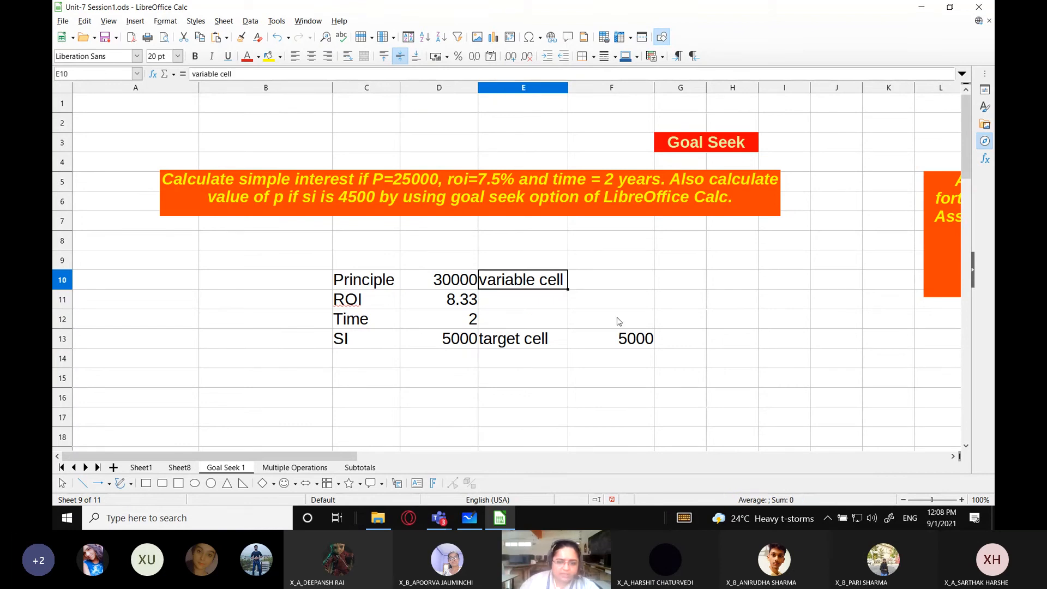
{"action": "key", "text": "Delete"}
{"action": "key", "text": "Down"}
{"action": "type", "text": "v"}
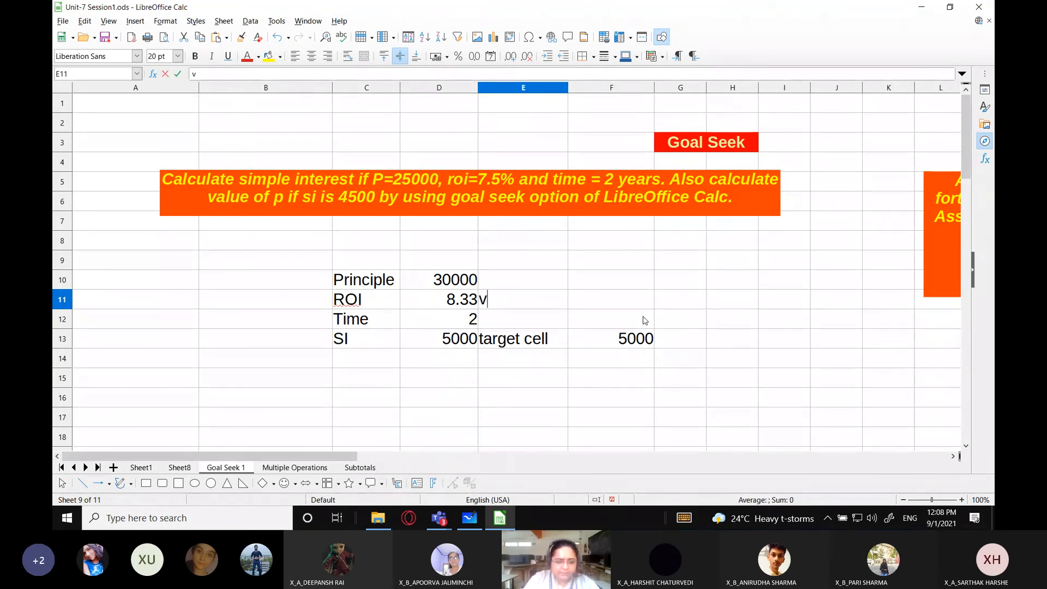
{"action": "type", "text": "ariable cell"}
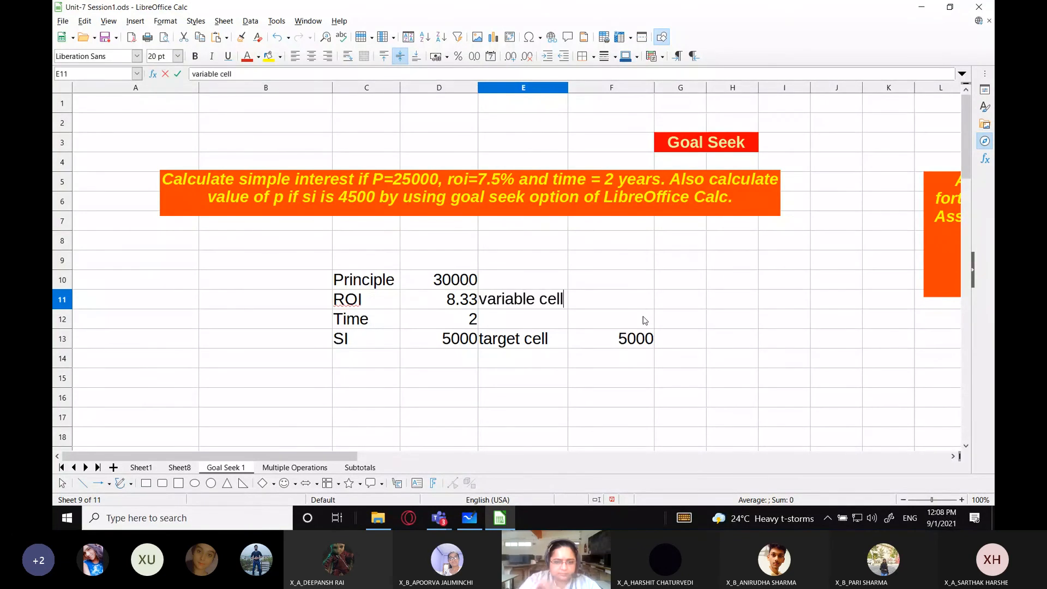
{"action": "key", "text": "Return"}
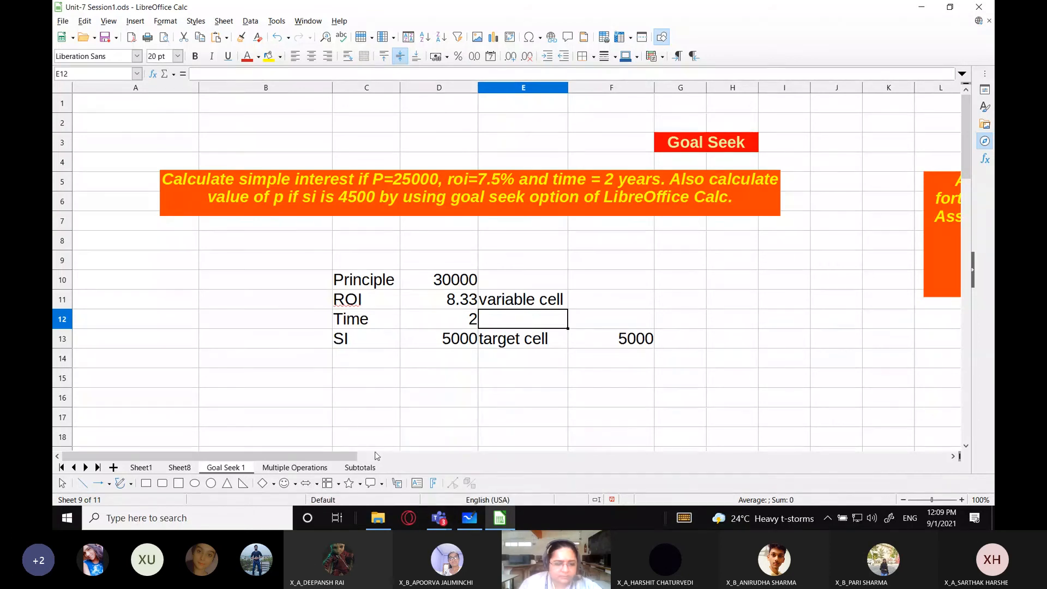
Step: Enter "Gaming laptop" in cell C24 beside the Principal Amount of the EMI Calculator
{"action": "left_click_drag", "start_coordinate": [354, 456], "coordinate": [633, 465]}
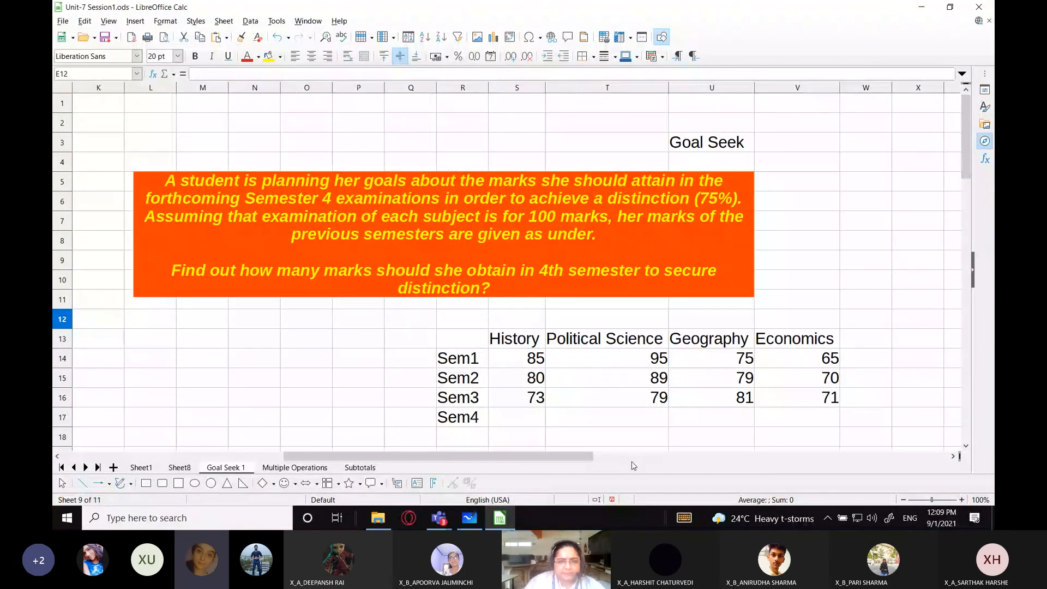
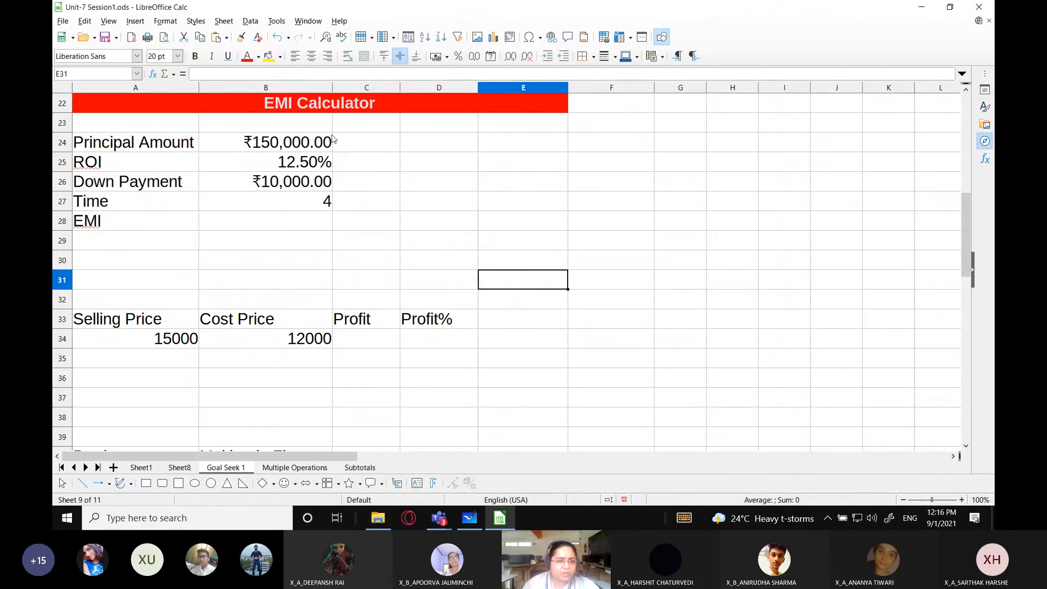
{"action": "left_click", "coordinate": [376, 143]}
{"action": "type", "text": "Gami"}
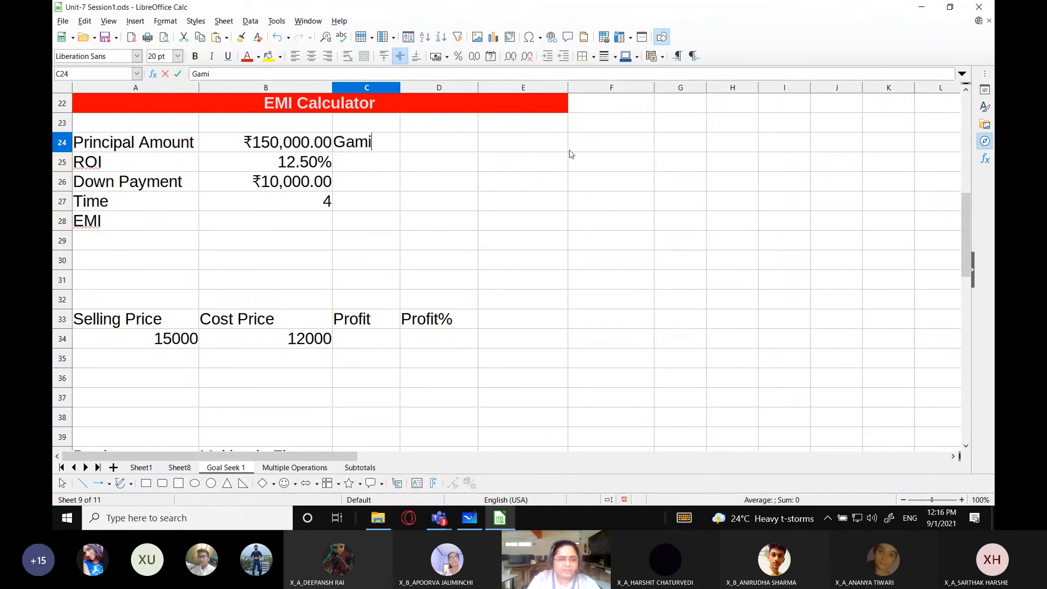
{"action": "type", "text": "ng laptop"}
{"action": "key", "text": "Return"}
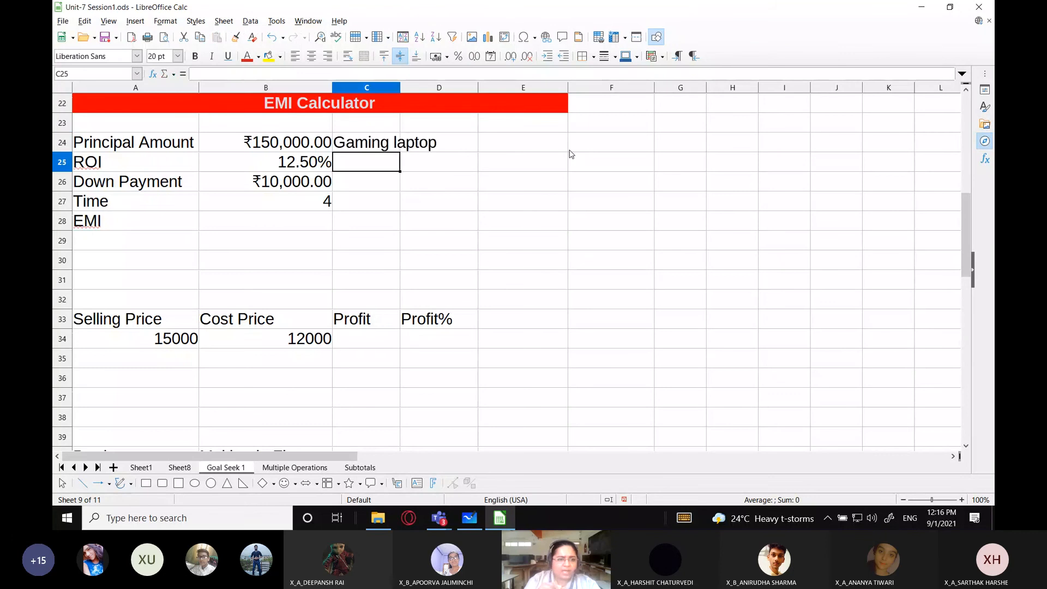
Step: Clear the EMI Calculator's value cells B24:B28, from Principal Amount down to EMI
{"action": "left_click", "coordinate": [287, 148]}
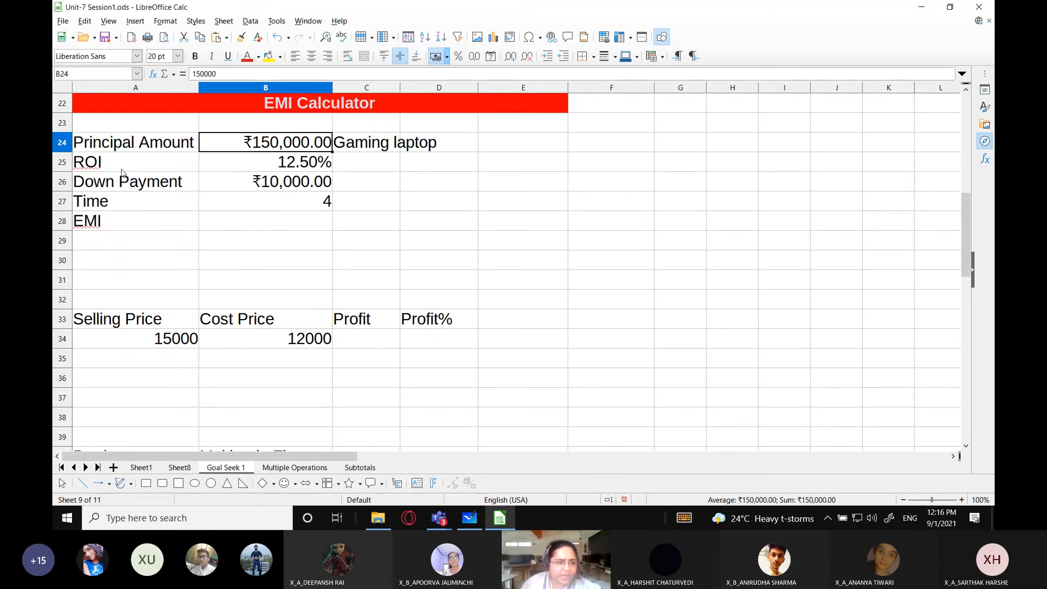
{"action": "left_click", "coordinate": [231, 182]}
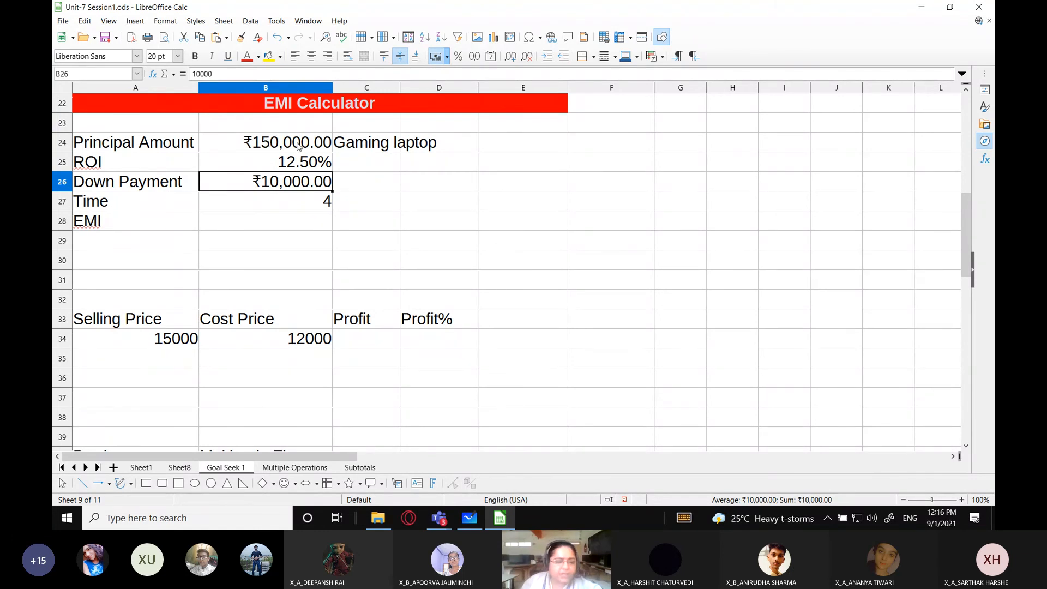
{"action": "key", "text": "Up"}
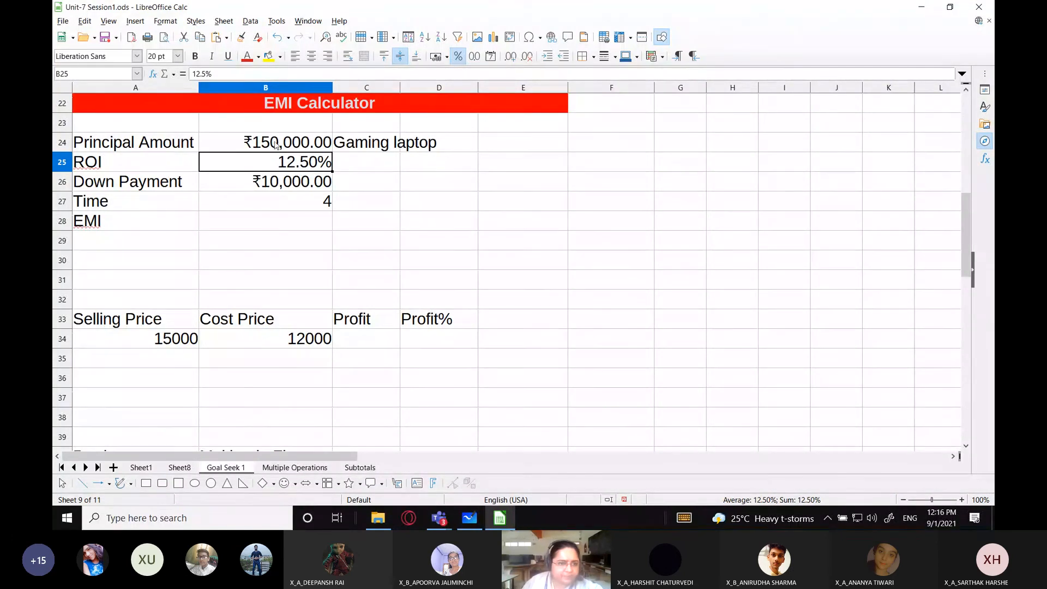
{"action": "left_click_drag", "start_coordinate": [277, 144], "coordinate": [289, 222]}
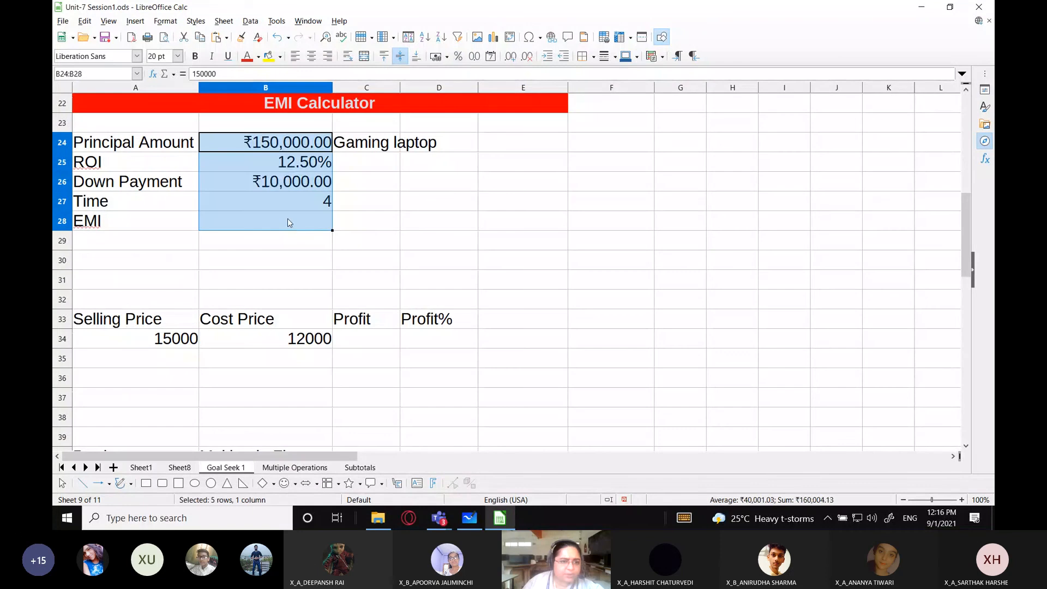
{"action": "key", "text": "Delete"}
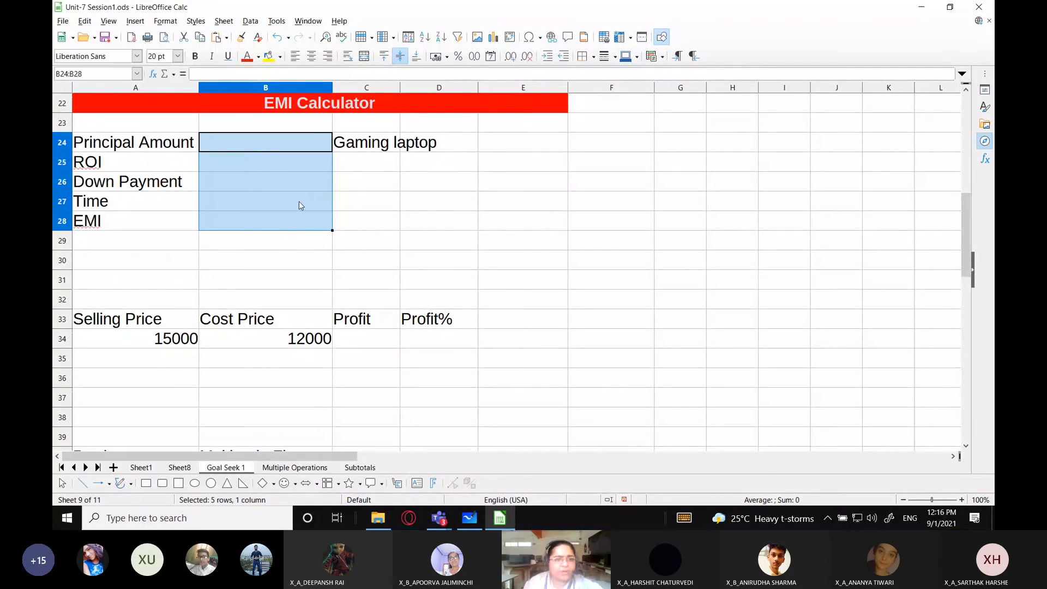
{"action": "left_click", "coordinate": [371, 199]}
Step: Choose the INR ₹ English (India) currency format for the Principal Amount cell B24
{"action": "left_click", "coordinate": [244, 144]}
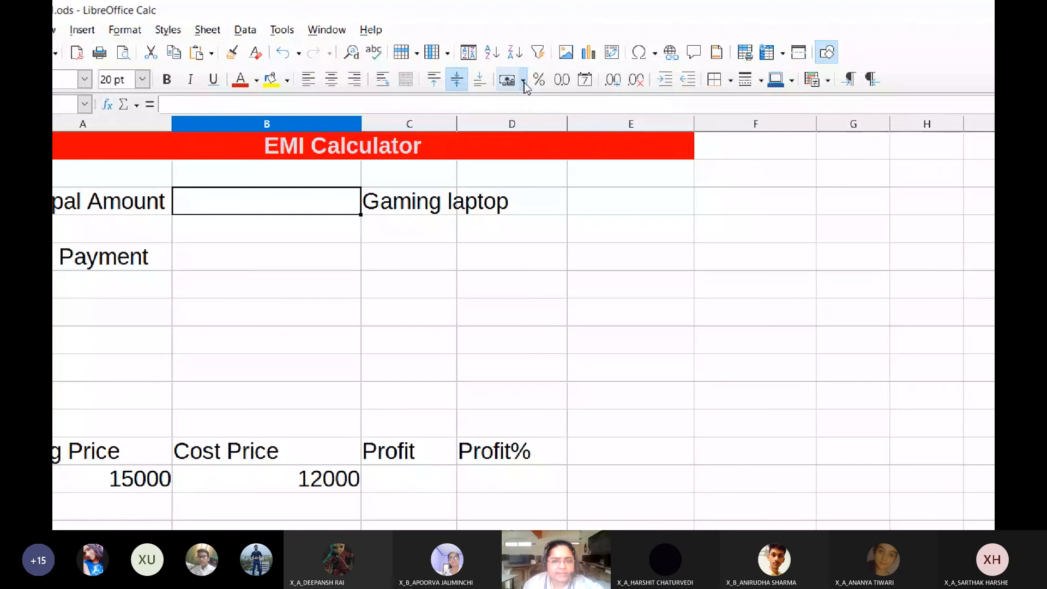
{"action": "left_click", "coordinate": [525, 80]}
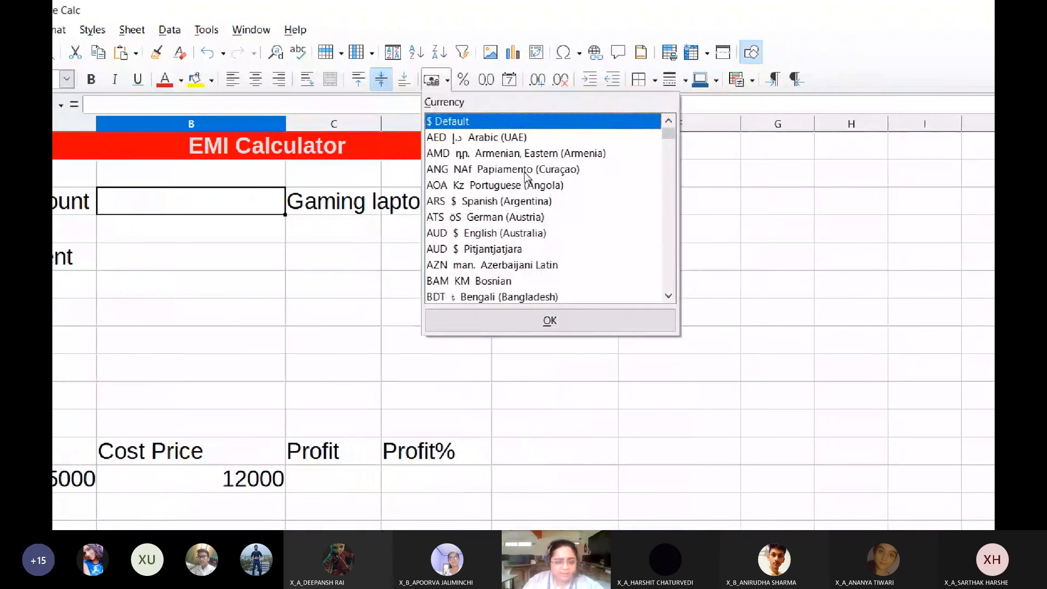
{"action": "key", "text": "i"}
{"action": "key", "text": "n"}
{"action": "key", "text": "r"}
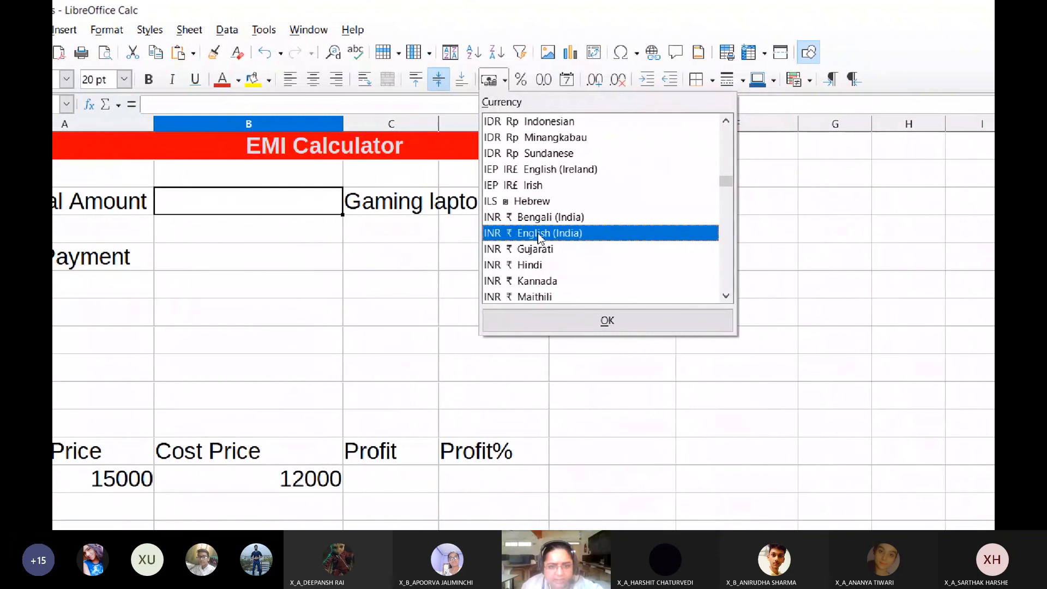
{"action": "left_click", "coordinate": [537, 323]}
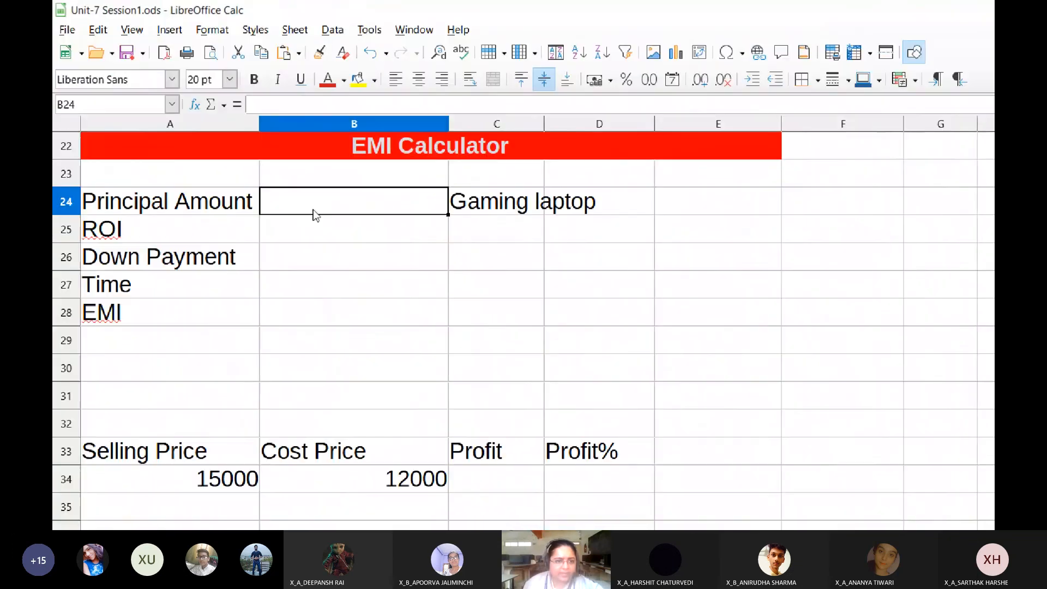
Step: Enter 150000 as the principal amount in B24 and format the cell as rupee currency
{"action": "type", "text": "150000"}
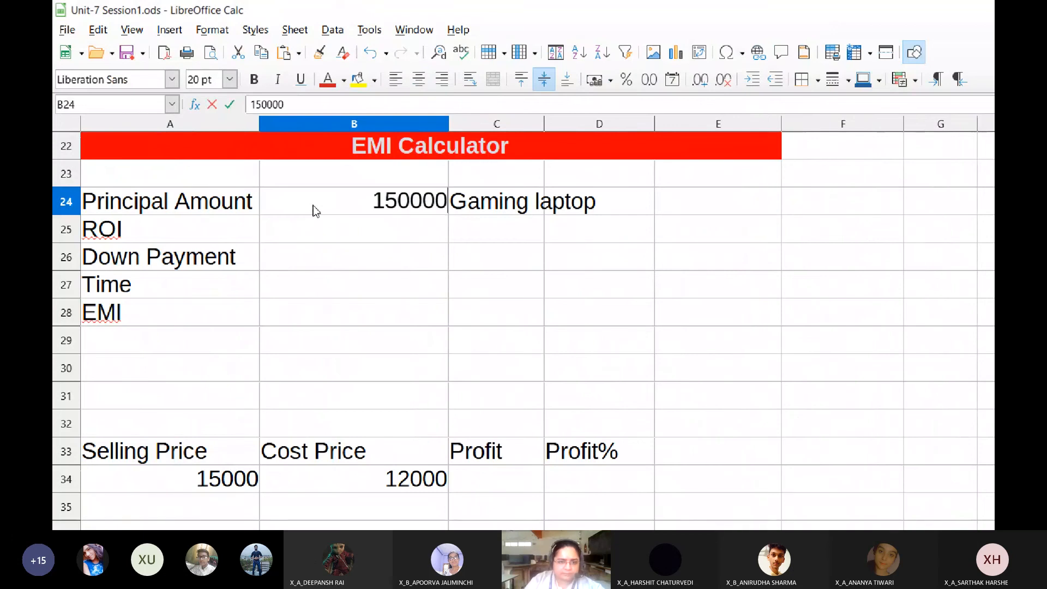
{"action": "key", "text": "Return"}
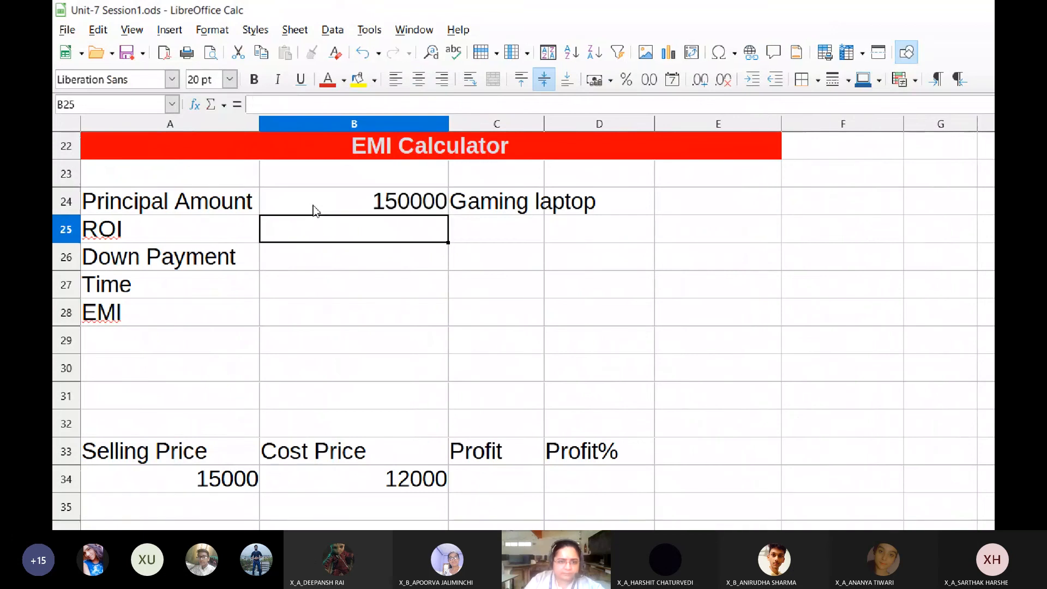
{"action": "left_click", "coordinate": [315, 211]}
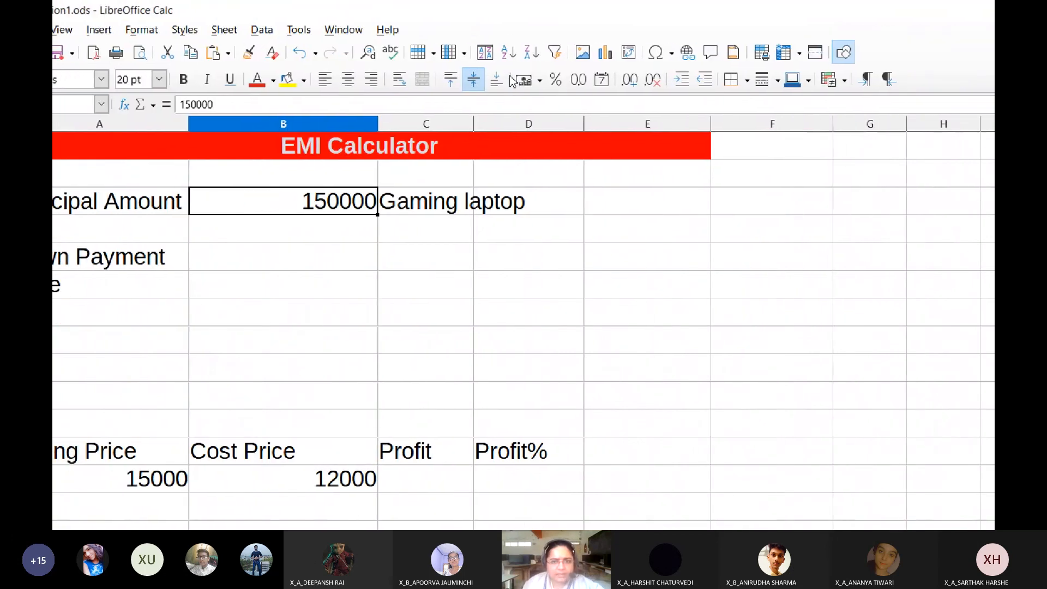
{"action": "left_click", "coordinate": [594, 79]}
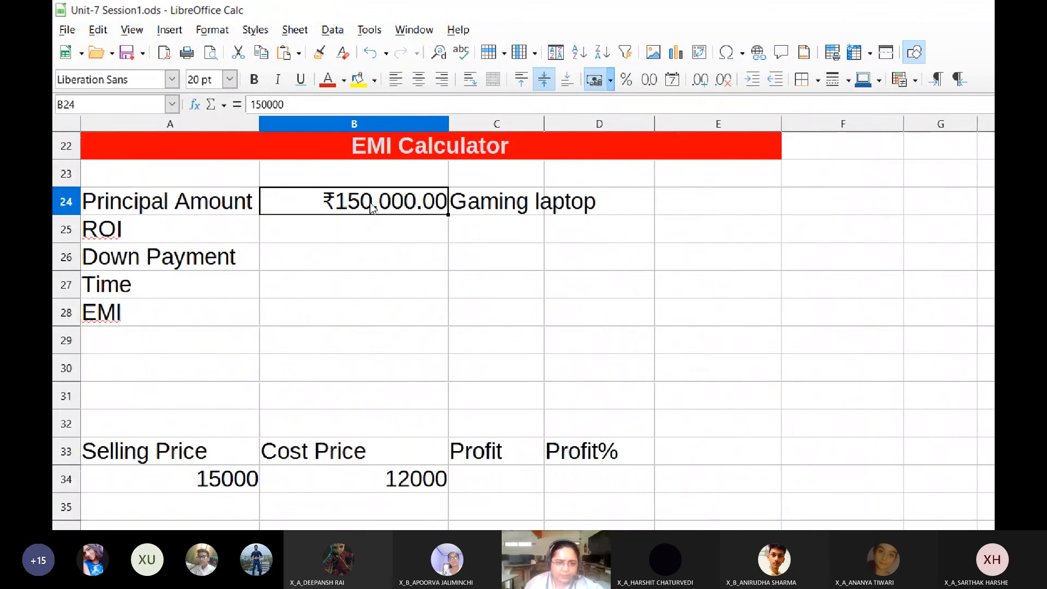
Step: Format the ROI cell B25 as a percentage and enter 12.5 in it
{"action": "left_click", "coordinate": [375, 229]}
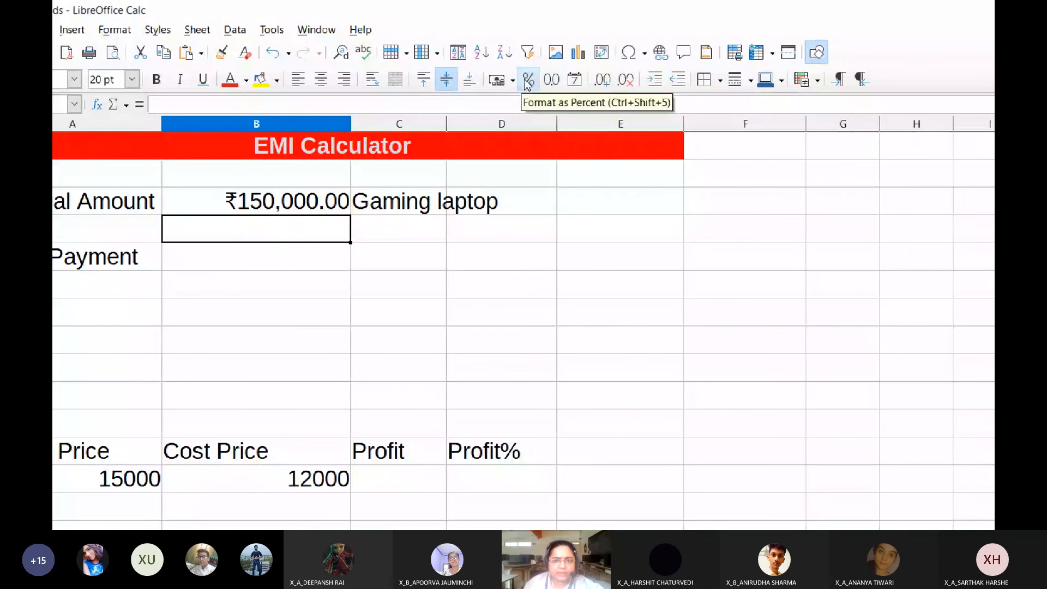
{"action": "left_click", "coordinate": [524, 79]}
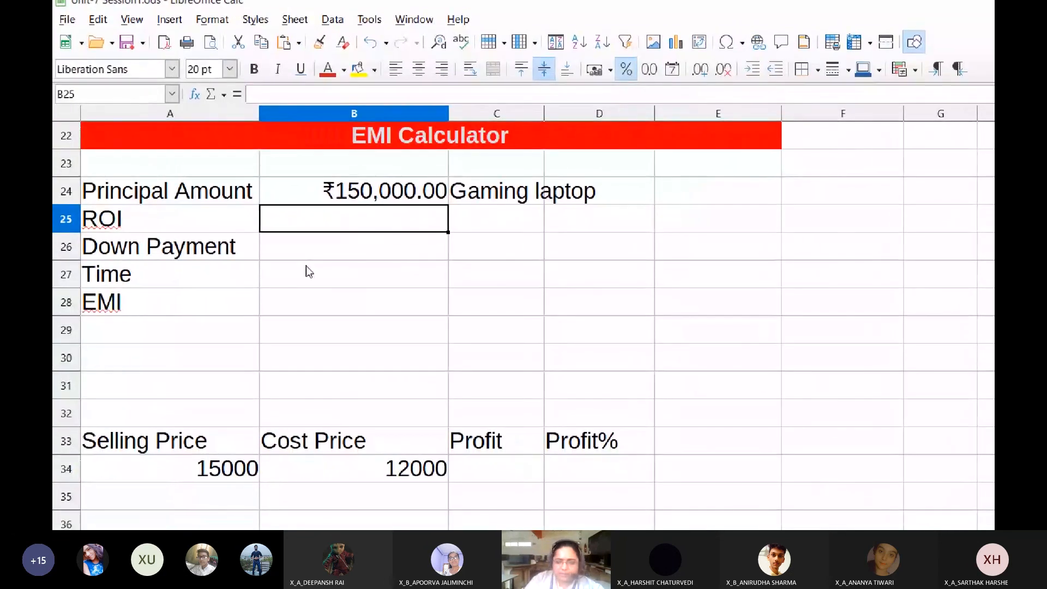
{"action": "type", "text": "12.5"}
{"action": "key", "text": "Return"}
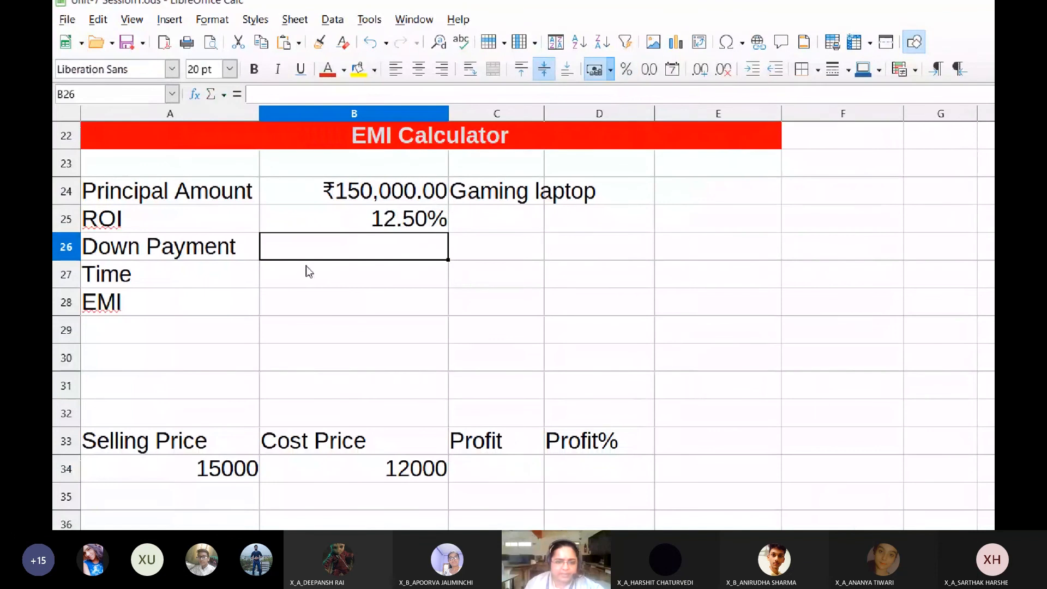
{"action": "left_click", "coordinate": [382, 223]}
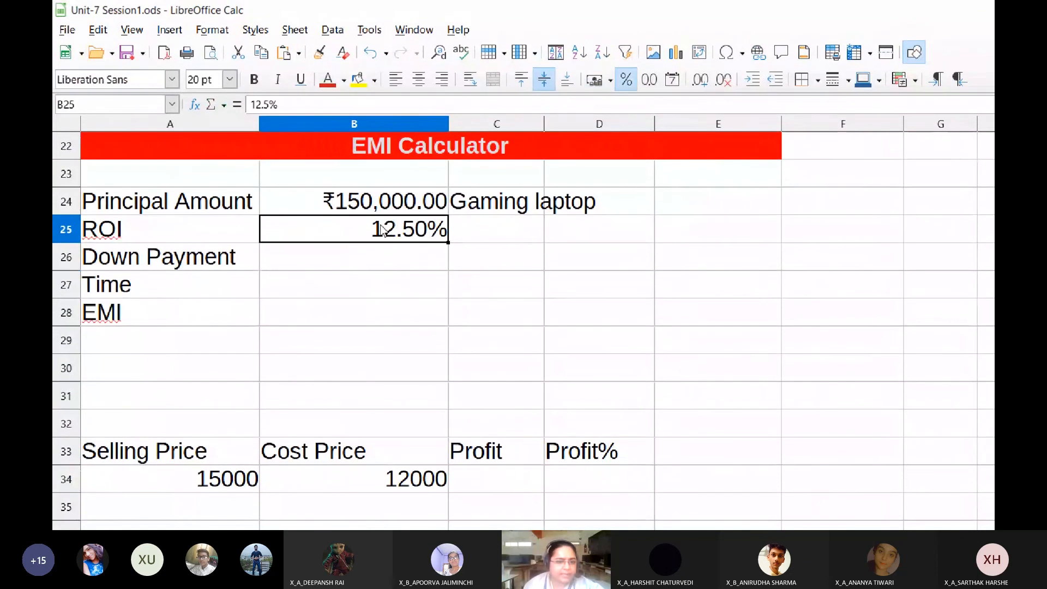
Step: Enter 10000 as the down payment in B26 and 4 as the time in B27
{"action": "left_click", "coordinate": [389, 259]}
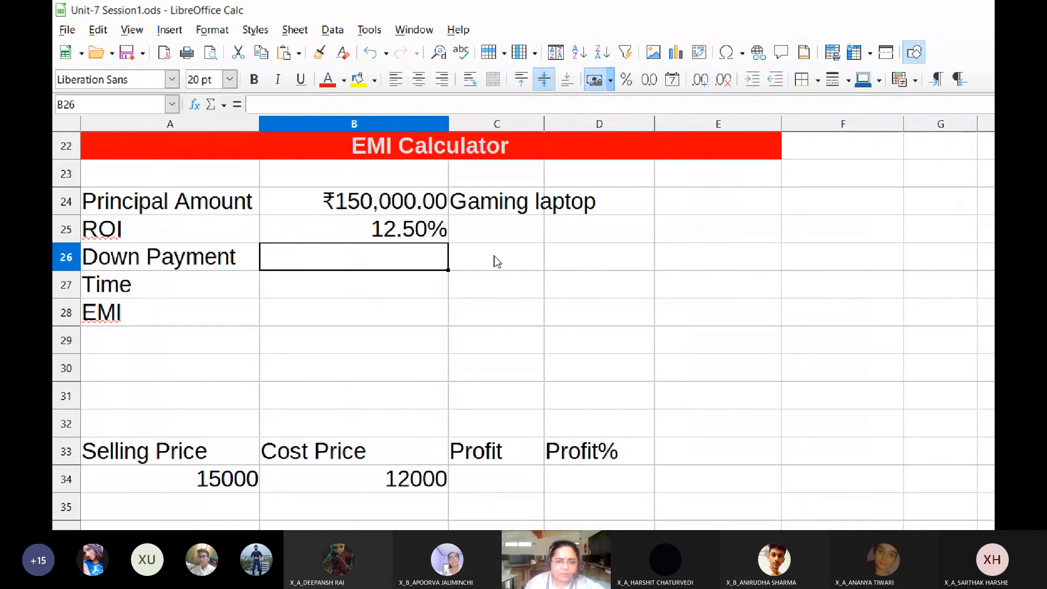
{"action": "type", "text": "10000"}
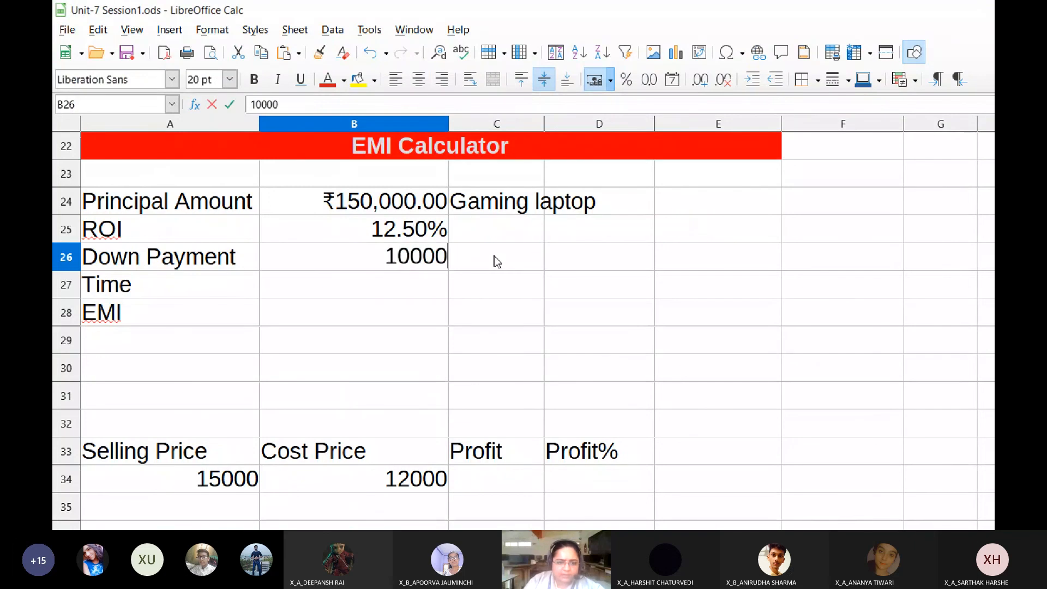
{"action": "key", "text": "Return"}
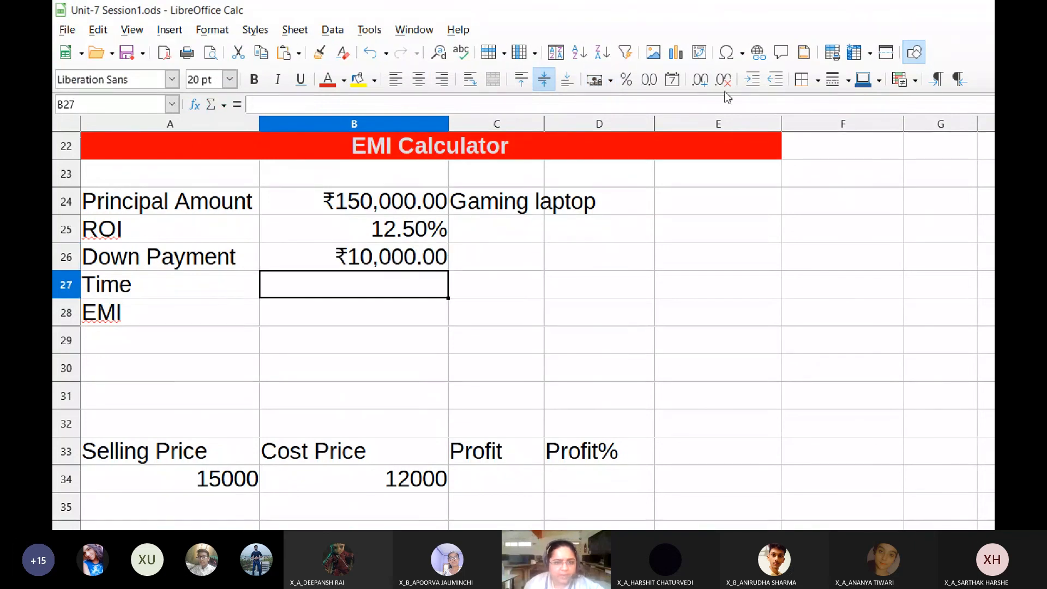
{"action": "key", "text": "Up"}
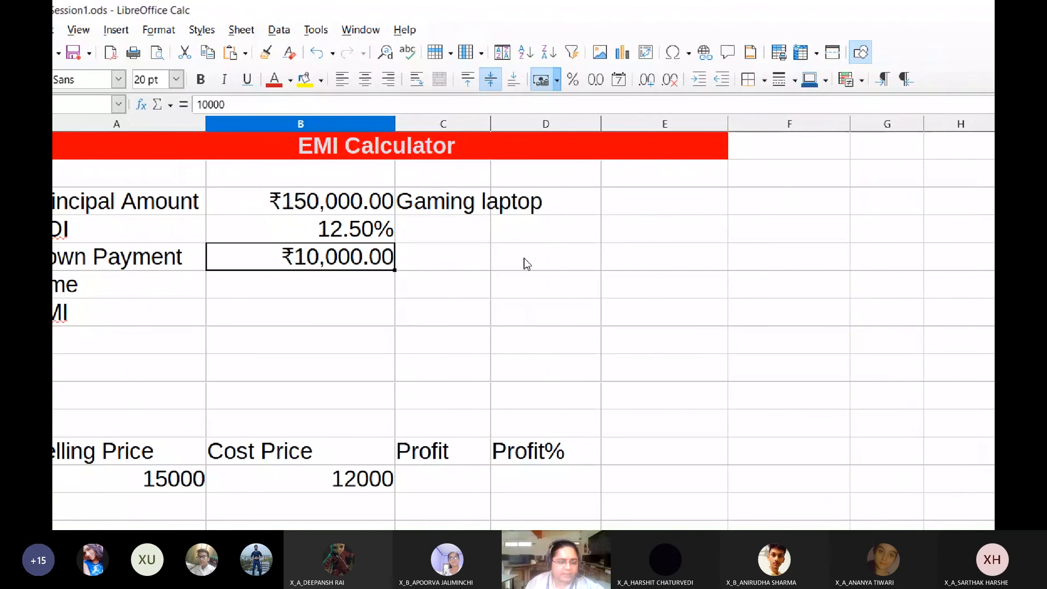
{"action": "key", "text": "Down"}
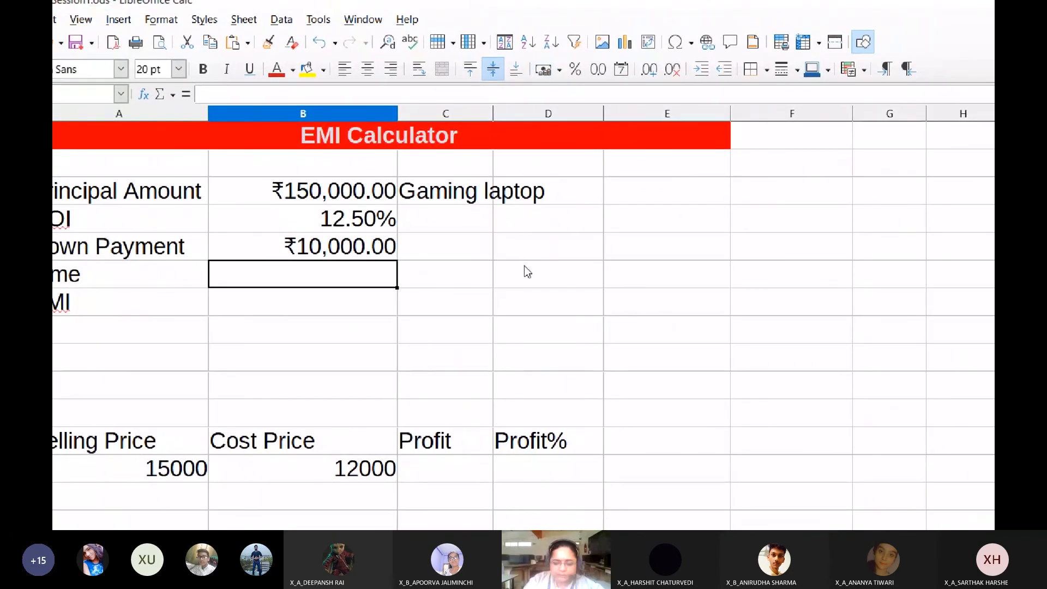
{"action": "type", "text": "4"}
{"action": "key", "text": "Return"}
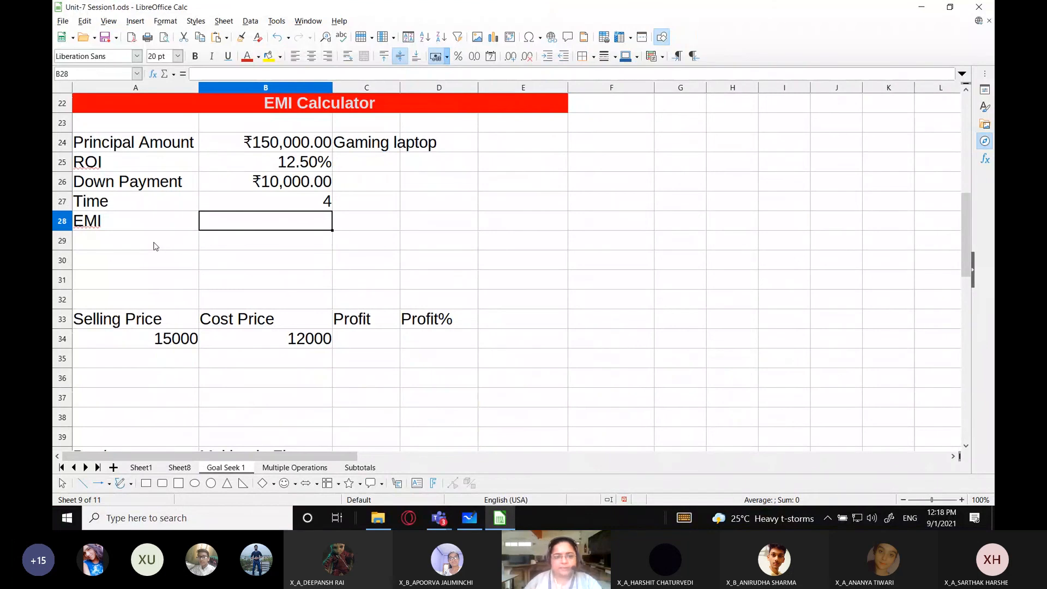
Step: Calculate the EMI in B28 with the formula =PMT(B25/12,B27*12,B24-B26)
{"action": "type", "text": "=pmt"}
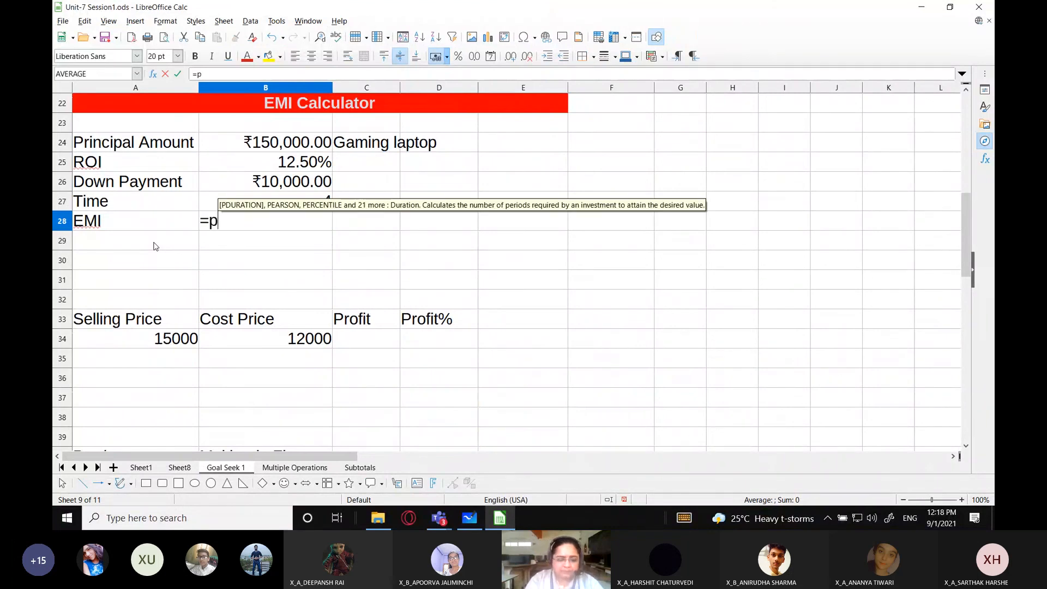
{"action": "type", "text": "("}
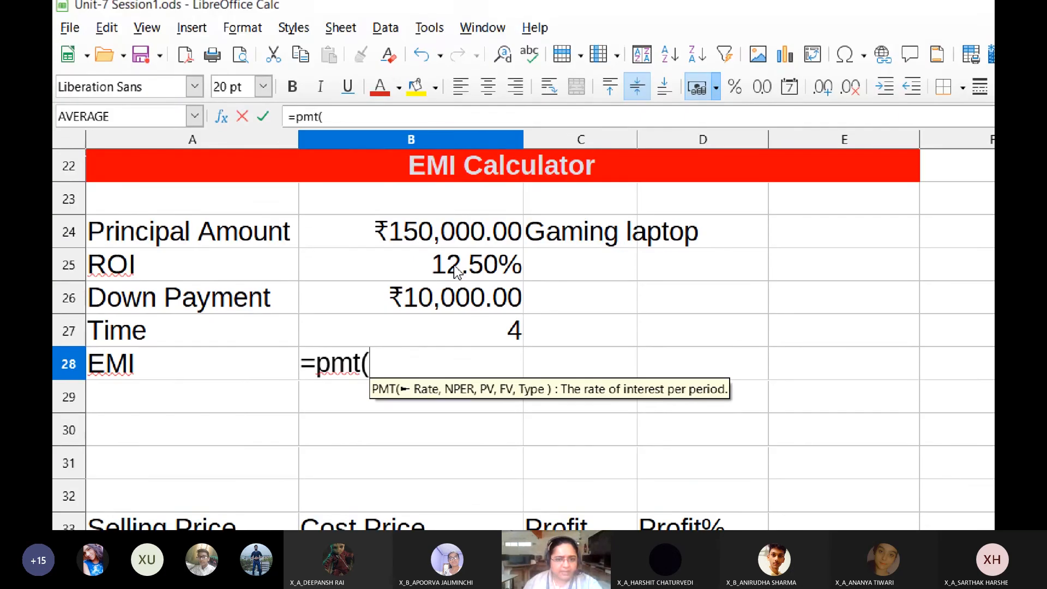
{"action": "left_click", "coordinate": [454, 233]}
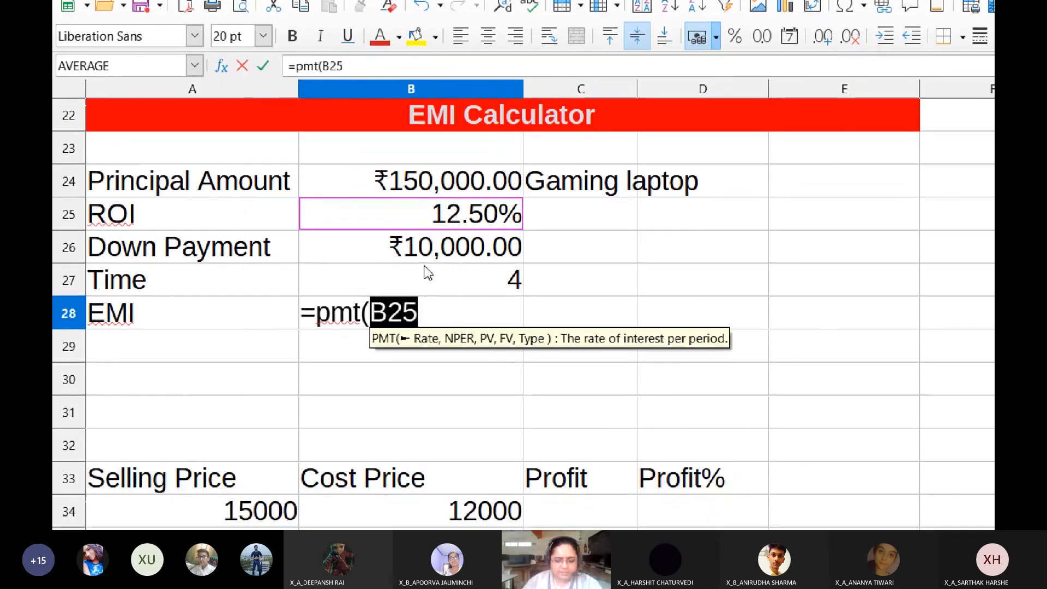
{"action": "type", "text": "/12"}
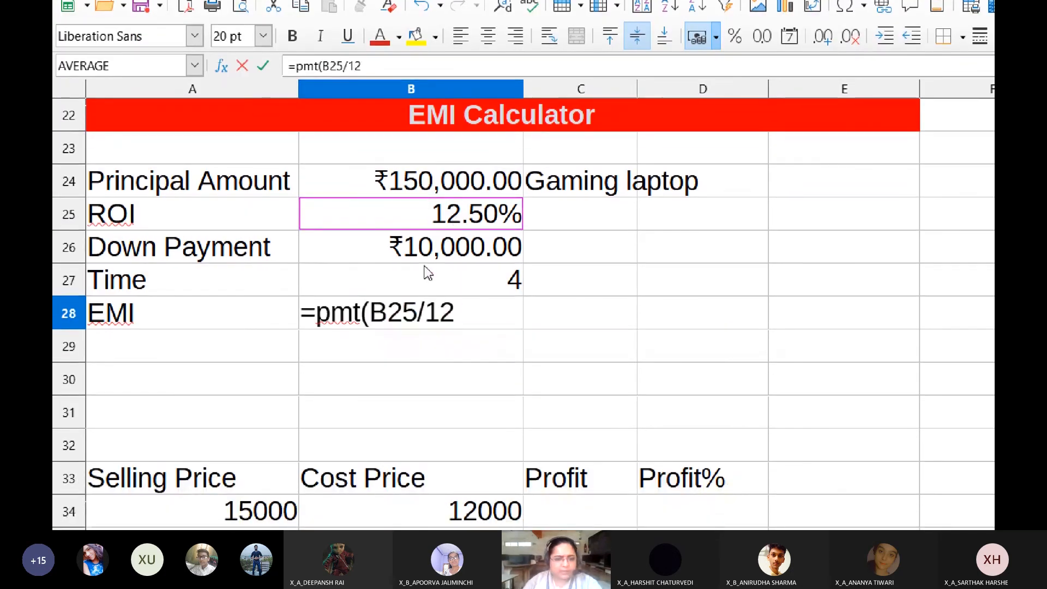
{"action": "type", "text": ","}
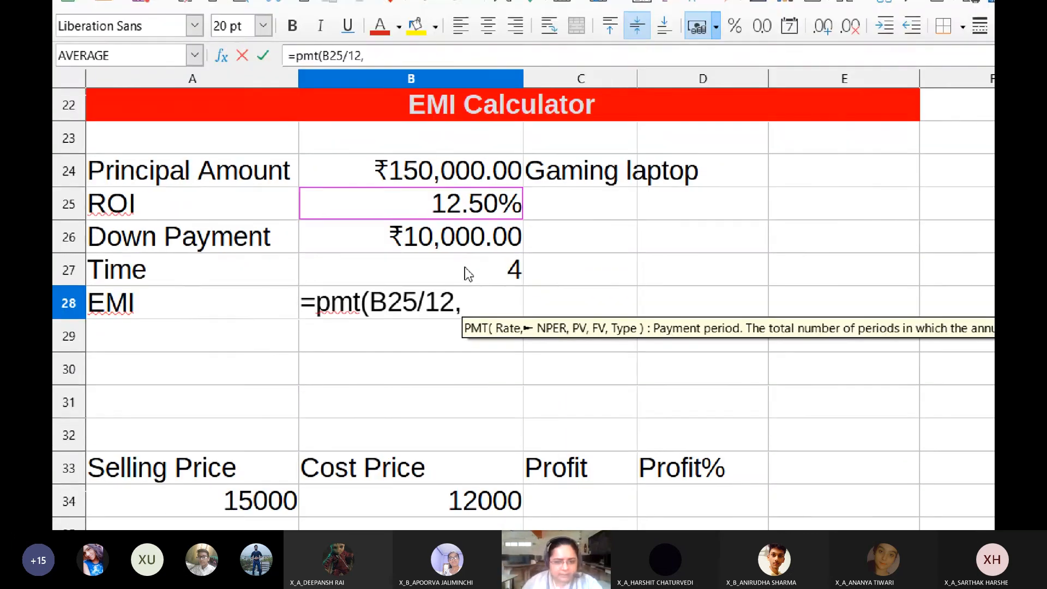
{"action": "left_click", "coordinate": [468, 230]}
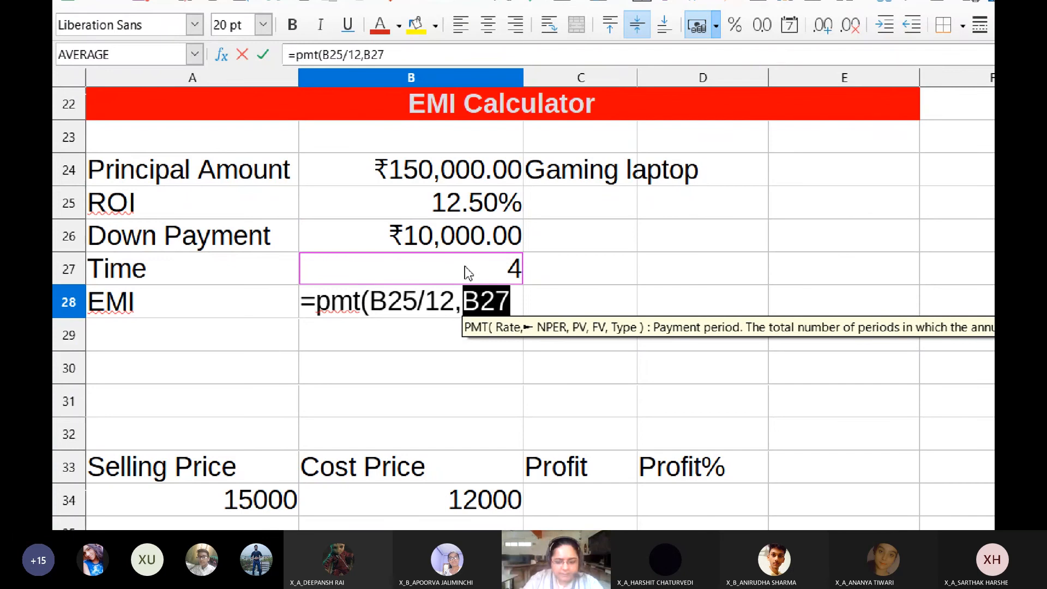
{"action": "type", "text": "*12"}
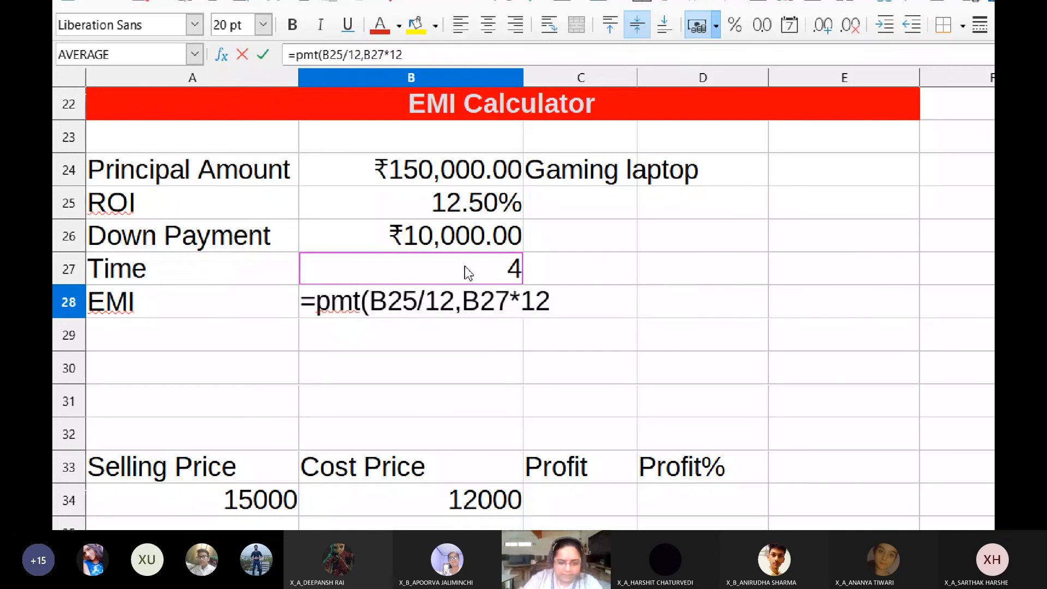
{"action": "type", "text": ","}
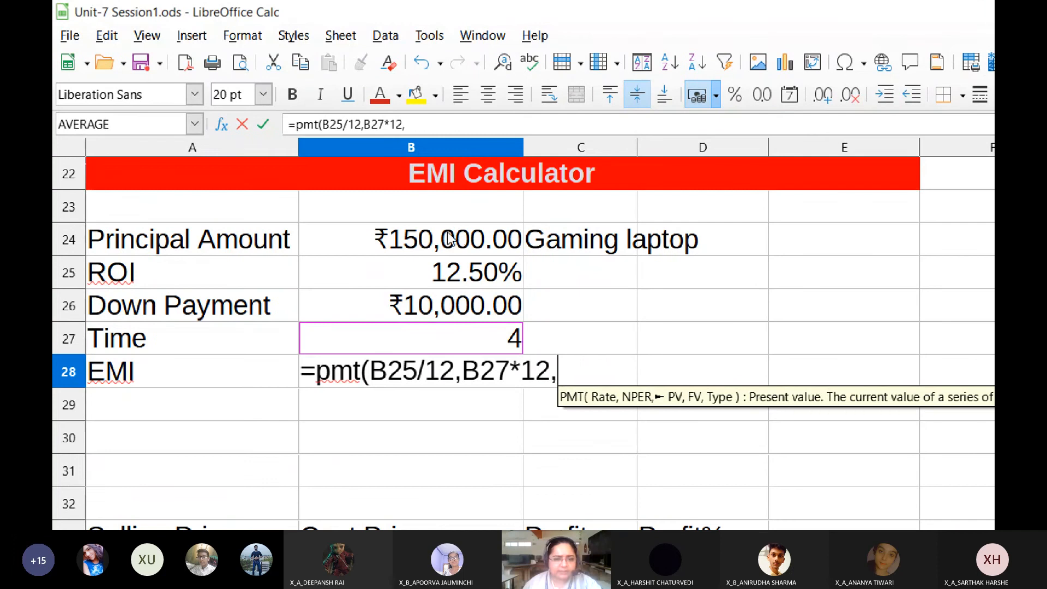
{"action": "left_click", "coordinate": [448, 239]}
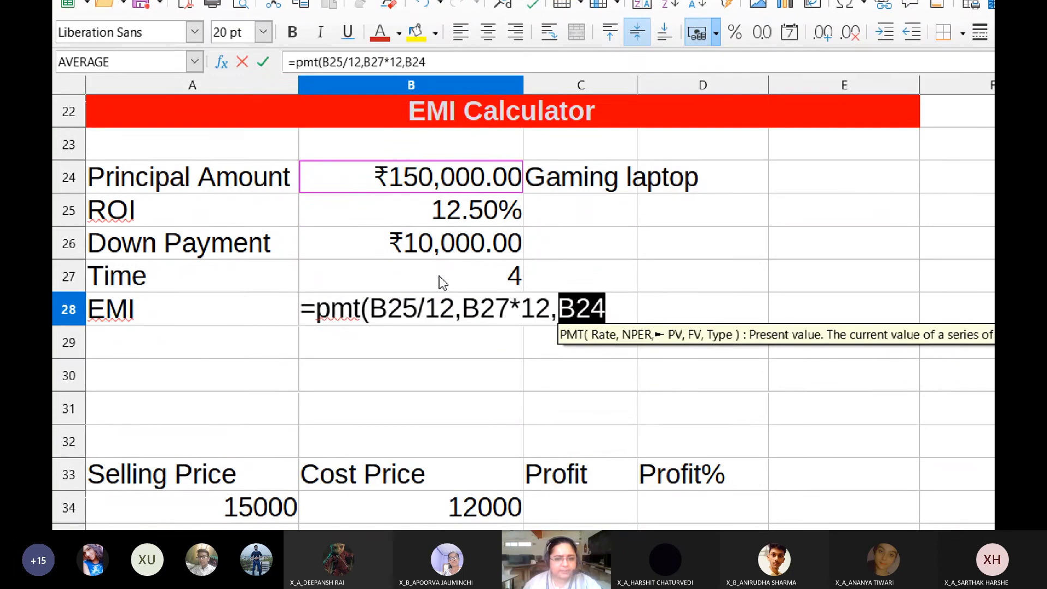
{"action": "type", "text": "-"}
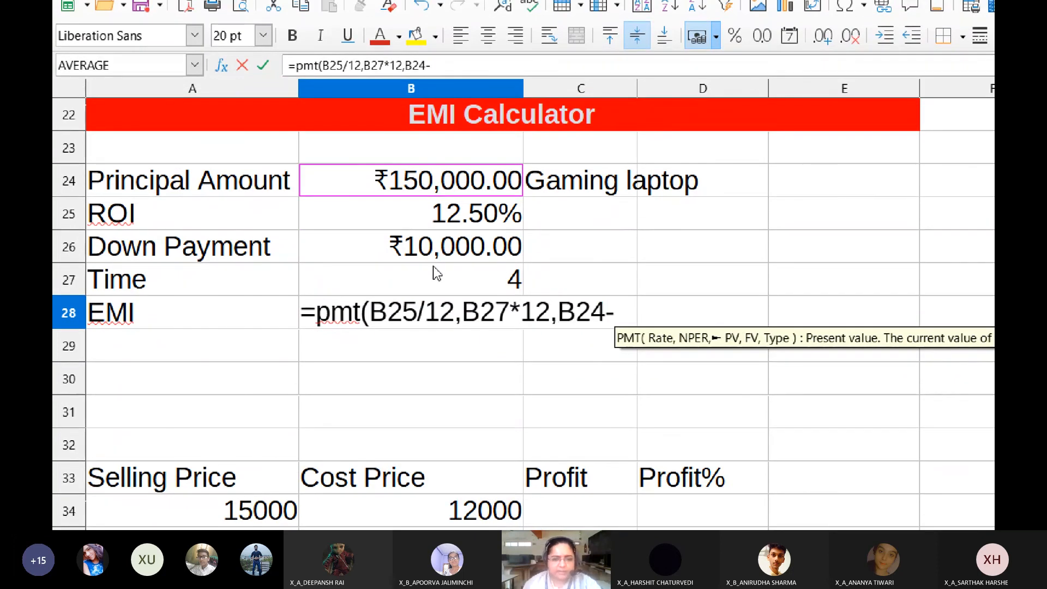
{"action": "left_click", "coordinate": [430, 247]}
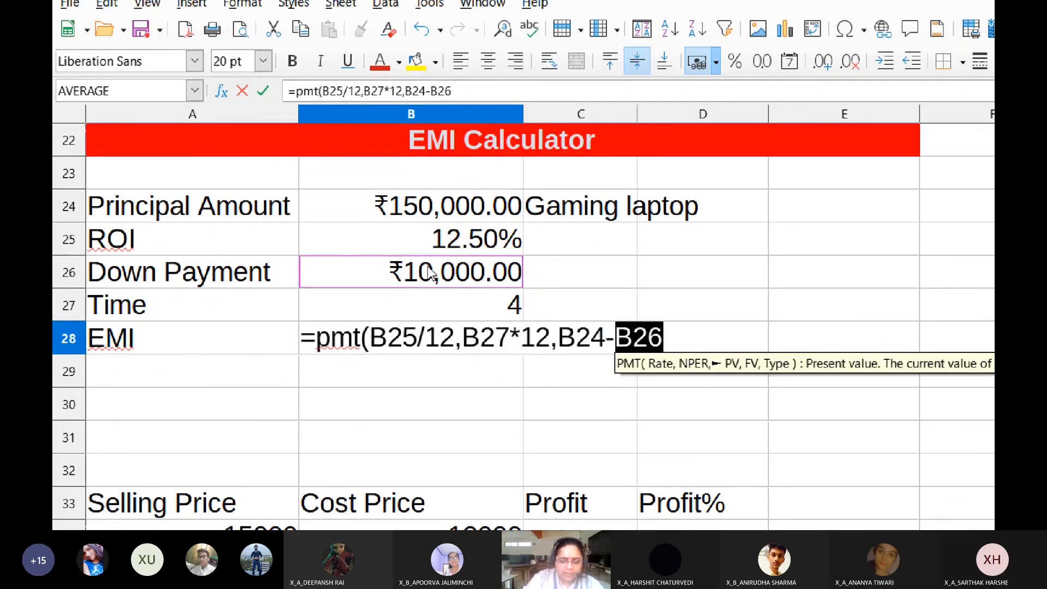
{"action": "type", "text": ")"}
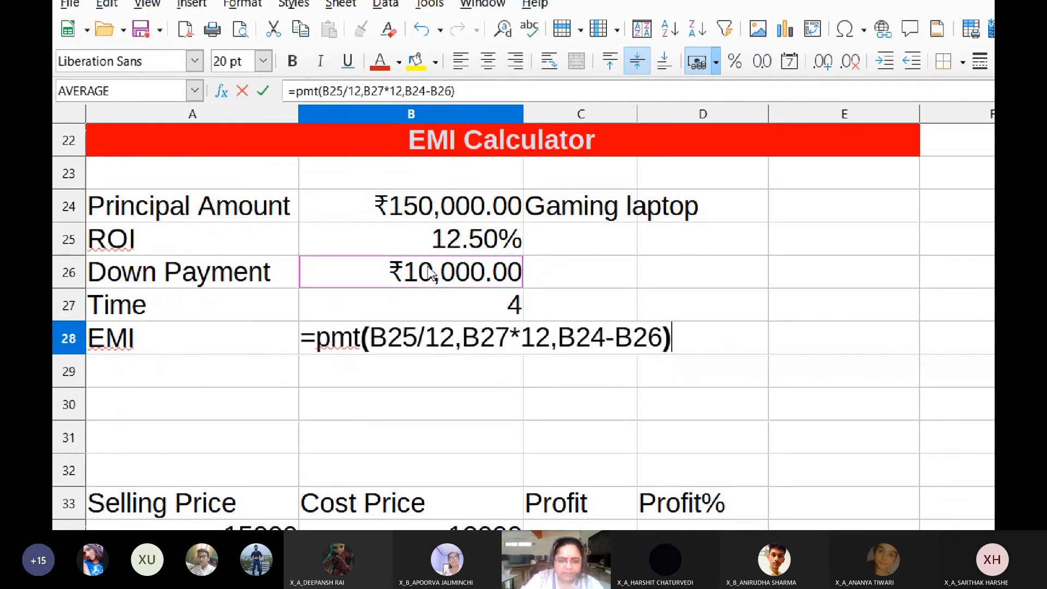
{"action": "key", "text": "Return"}
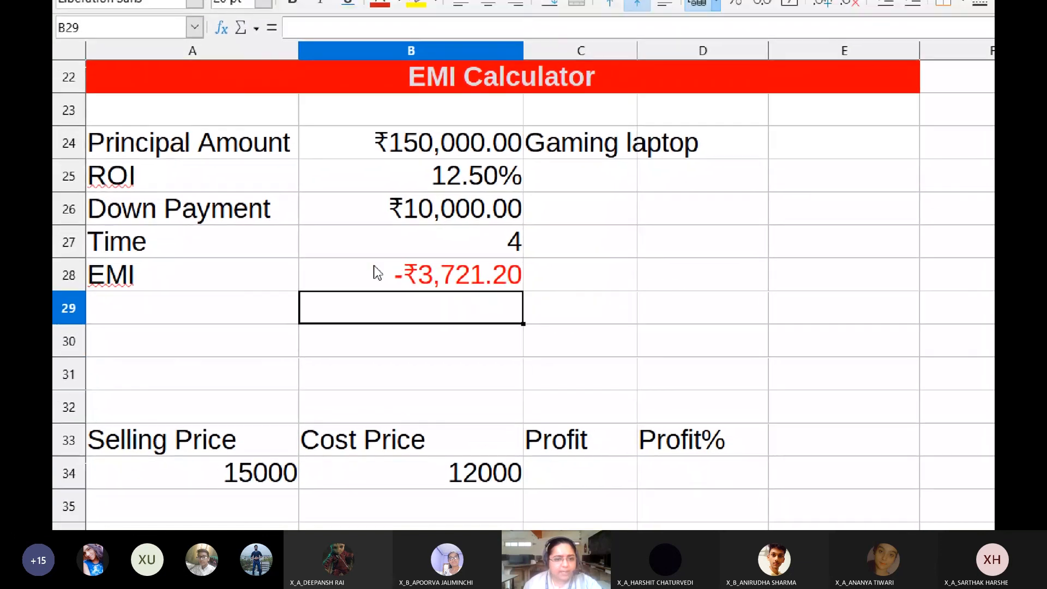
Step: Negate the EMI formula in B28 so it reads =-PMT(B25/12,B27*12,B24-B26)
{"action": "left_click", "coordinate": [371, 278]}
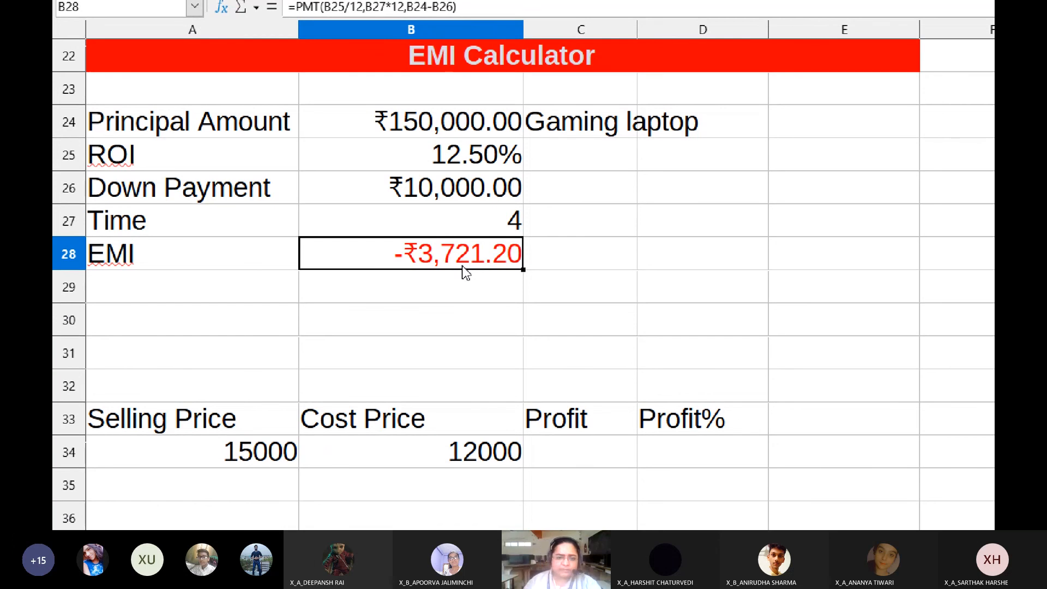
{"action": "double_click", "coordinate": [464, 271]}
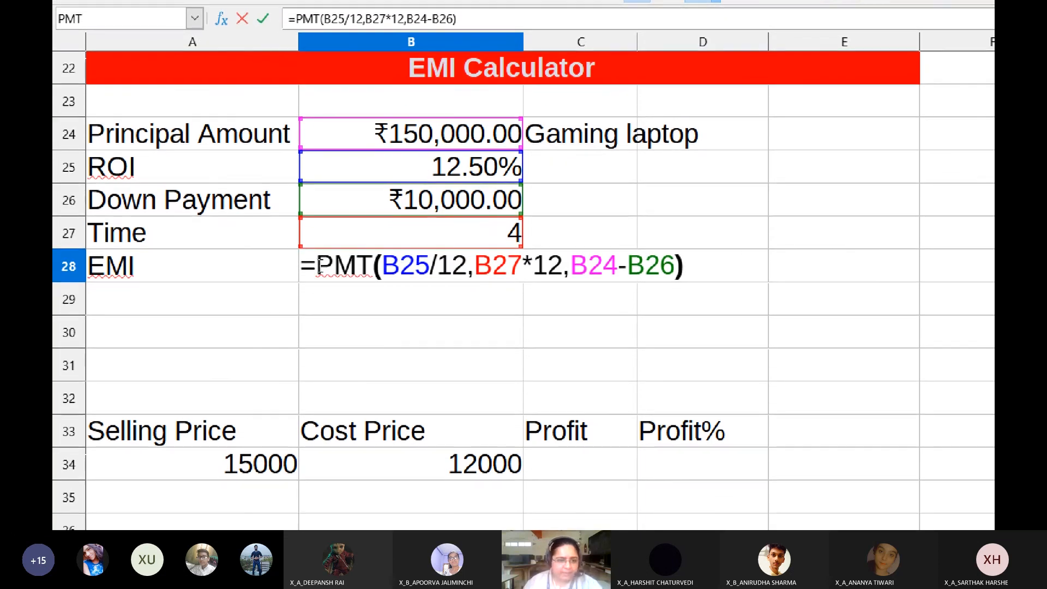
{"action": "left_click", "coordinate": [318, 273]}
{"action": "type", "text": "-"}
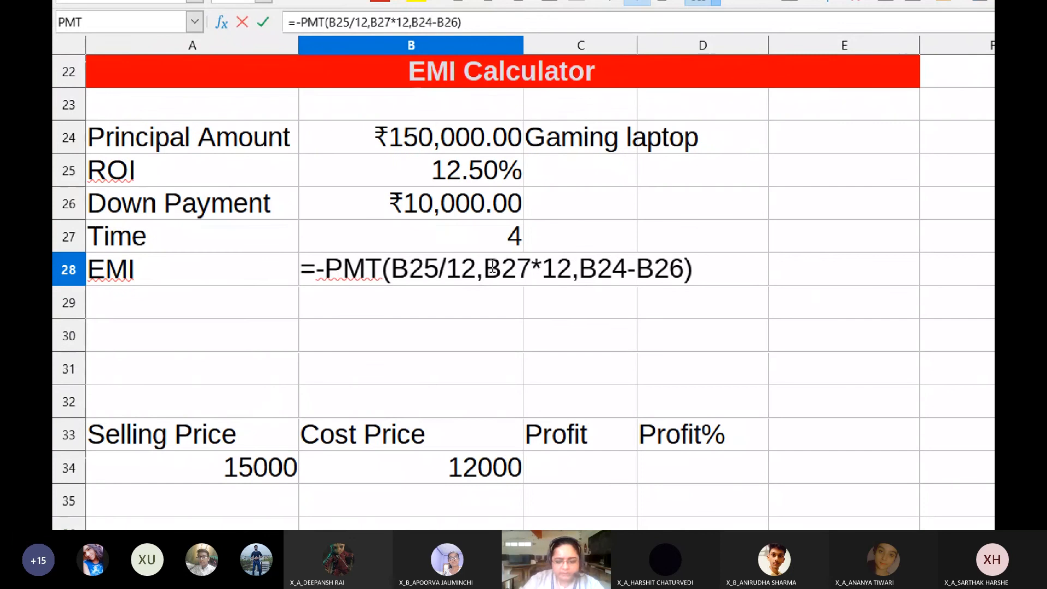
{"action": "key", "text": "Return"}
{"action": "left_click", "coordinate": [479, 272]}
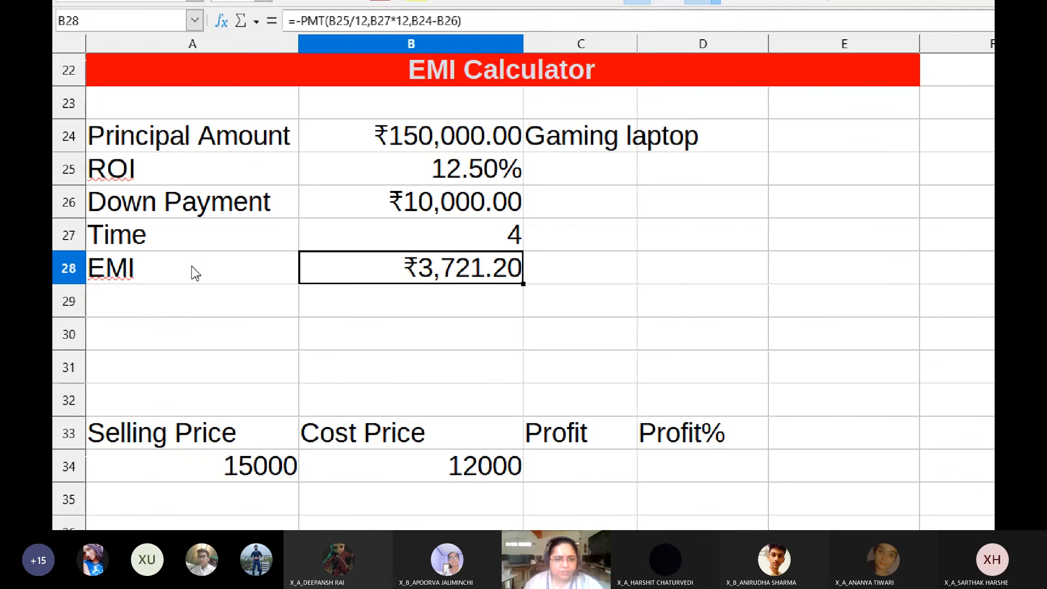
Step: Enter the note "monthly payment" in C28 beside the EMI amount
{"action": "left_click", "coordinate": [573, 270]}
{"action": "type", "text": "monthey"}
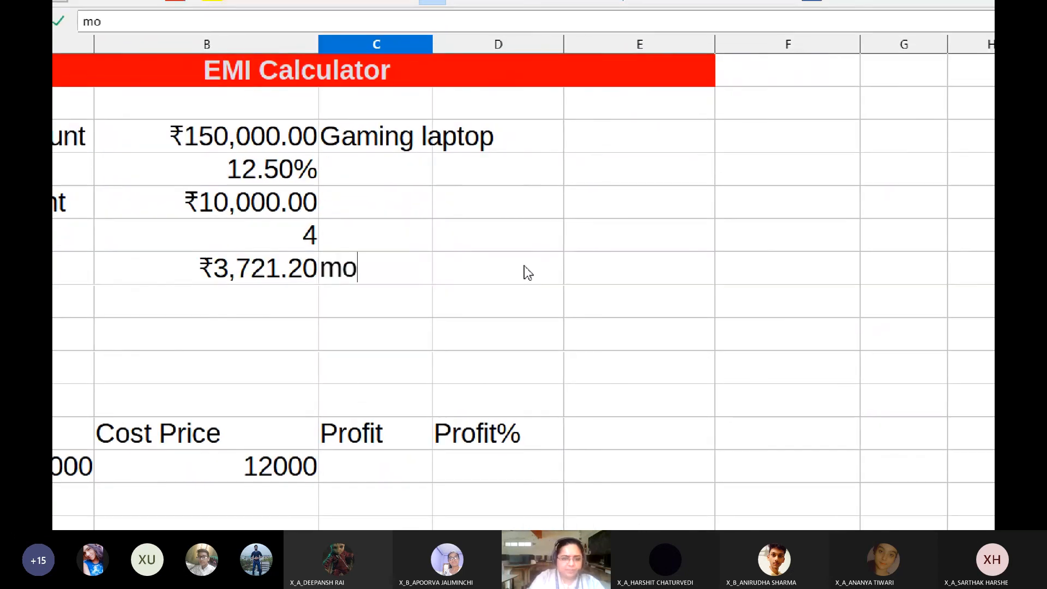
{"action": "key", "text": "BackSpace"}
{"action": "key", "text": "BackSpace"}
{"action": "type", "text": "ly payment"}
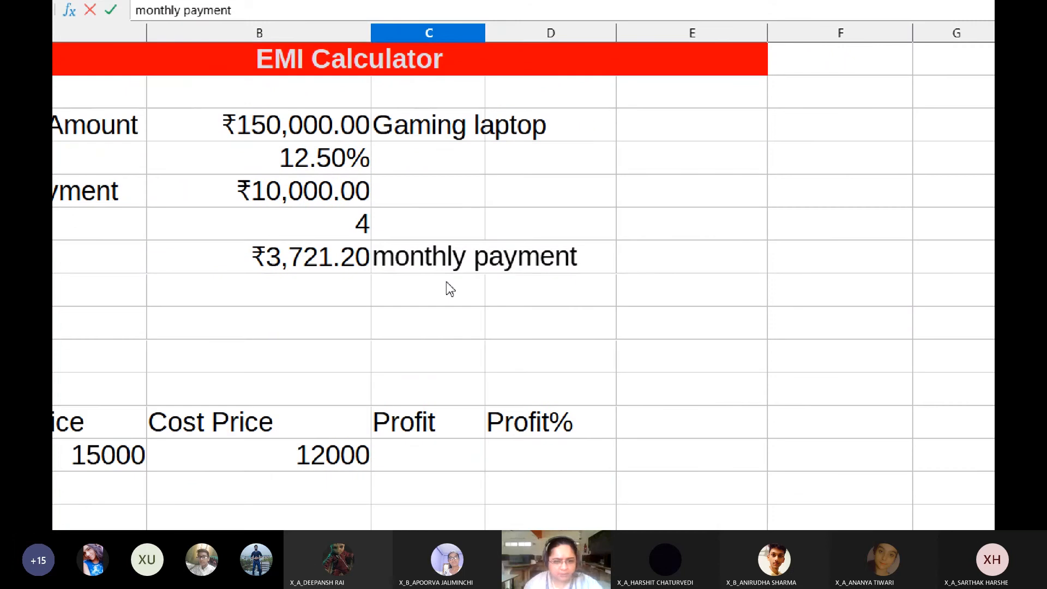
{"action": "left_click", "coordinate": [463, 276]}
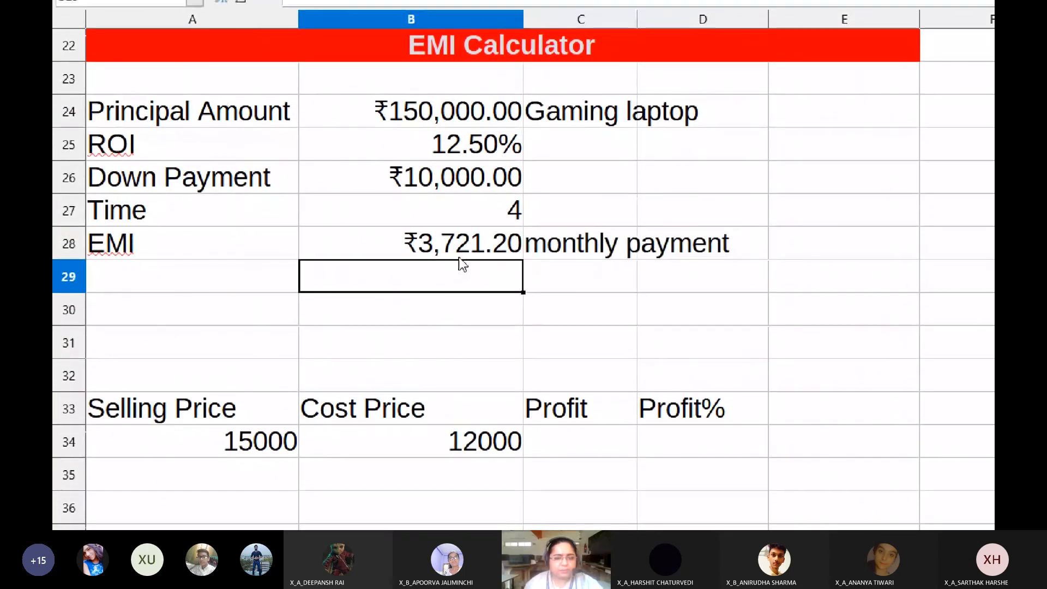
{"action": "left_click", "coordinate": [449, 266]}
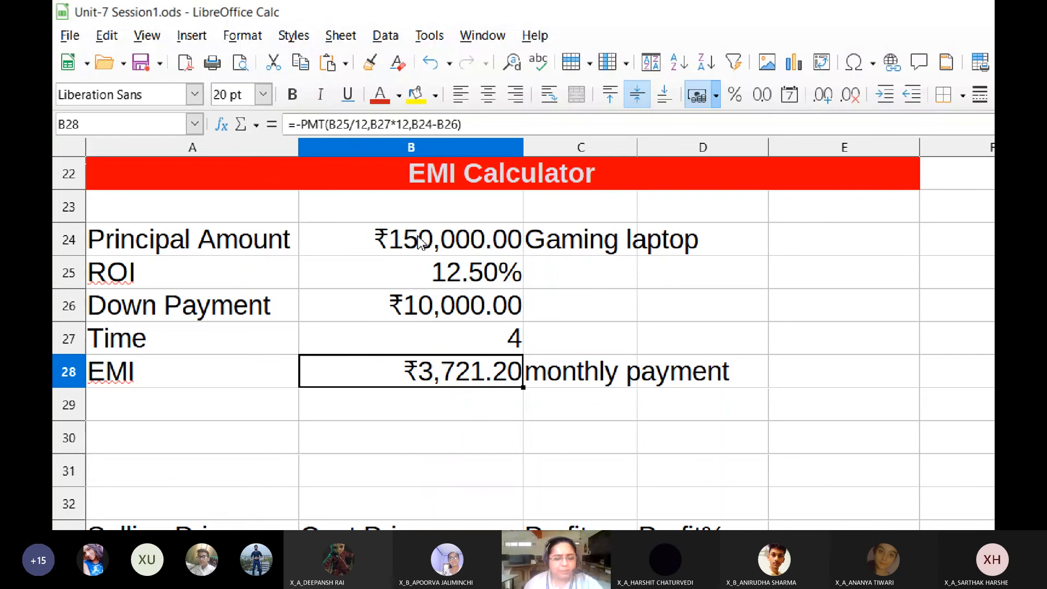
{"action": "left_click", "coordinate": [477, 245]}
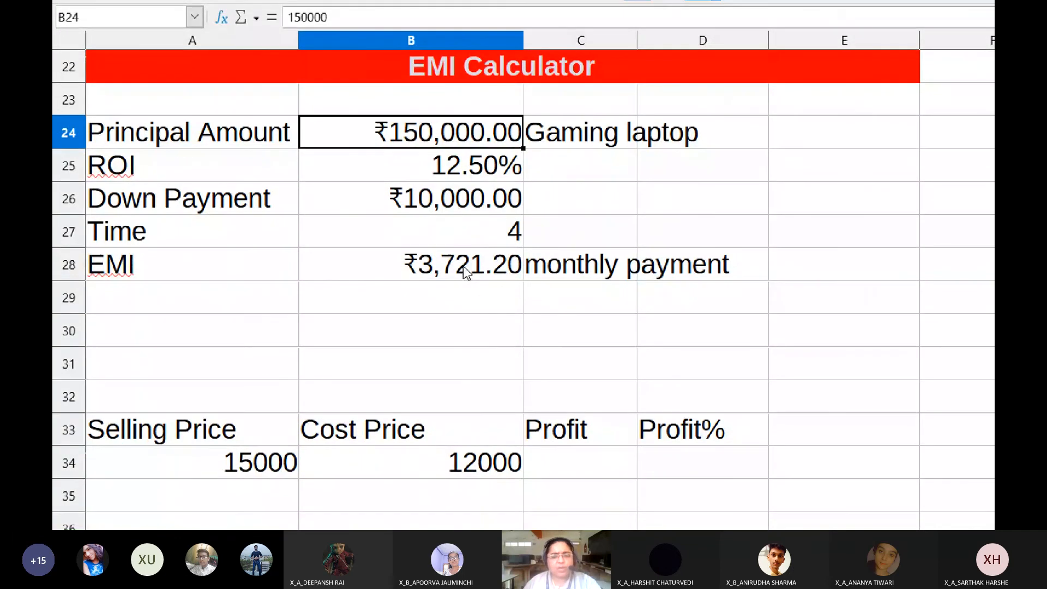
{"action": "left_click", "coordinate": [466, 272]}
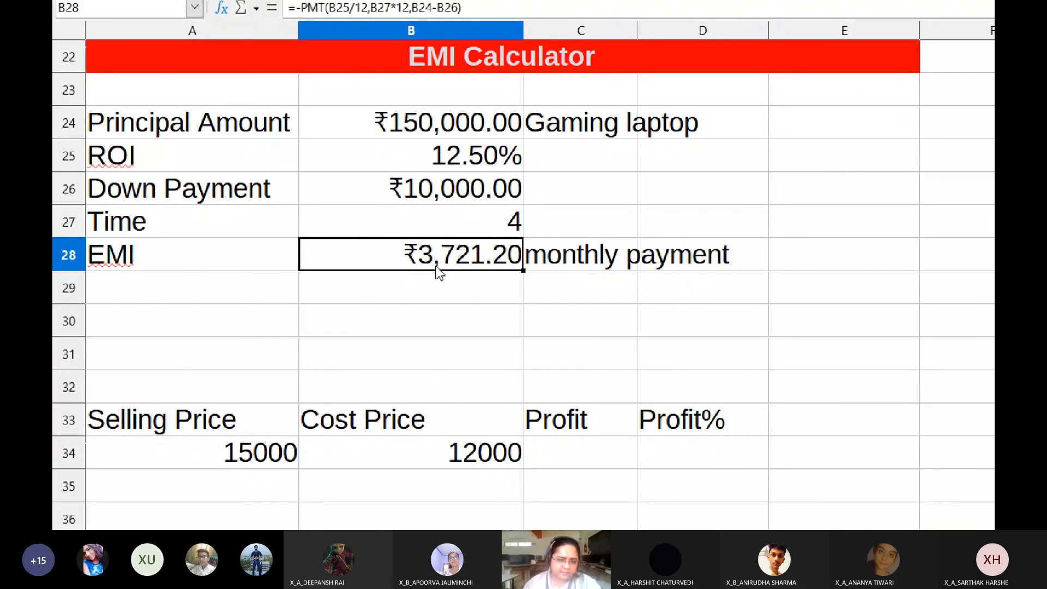
Step: Replace the note in C28 with the desired monthly instalment of 2000
{"action": "left_click", "coordinate": [591, 256]}
{"action": "key", "text": "Delete"}
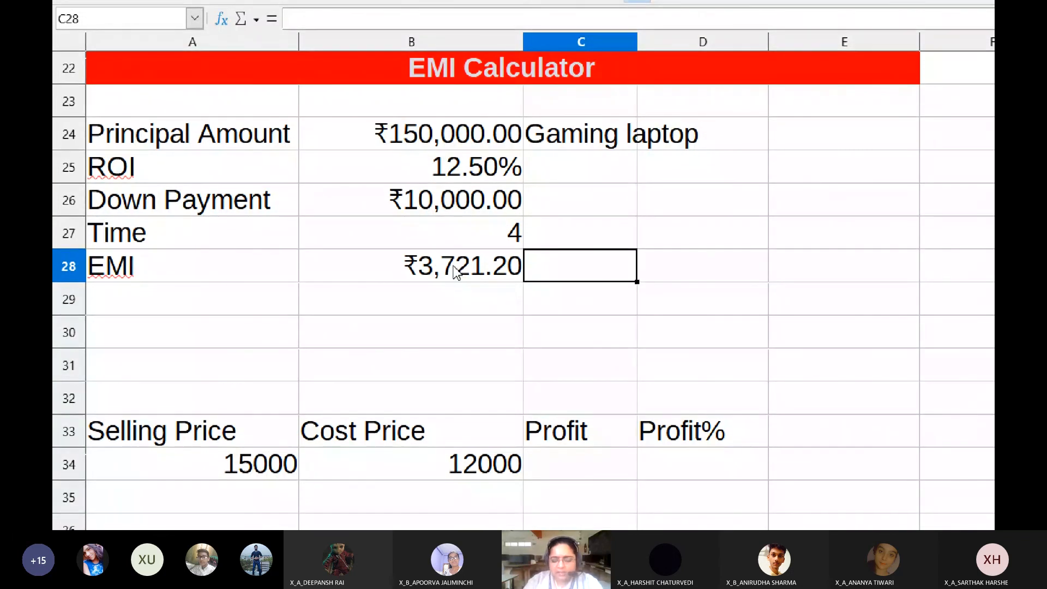
{"action": "type", "text": "2000"}
{"action": "key", "text": "Return"}
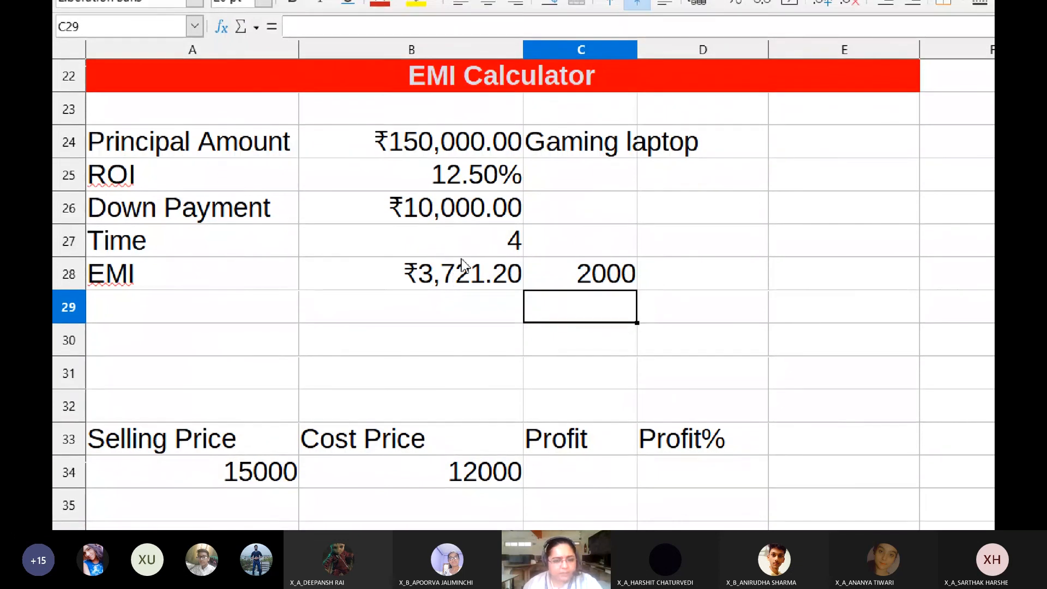
Step: Review the EMI, time, down payment, ROI and principal cells against the desired instalment in C28
{"action": "left_click", "coordinate": [524, 270]}
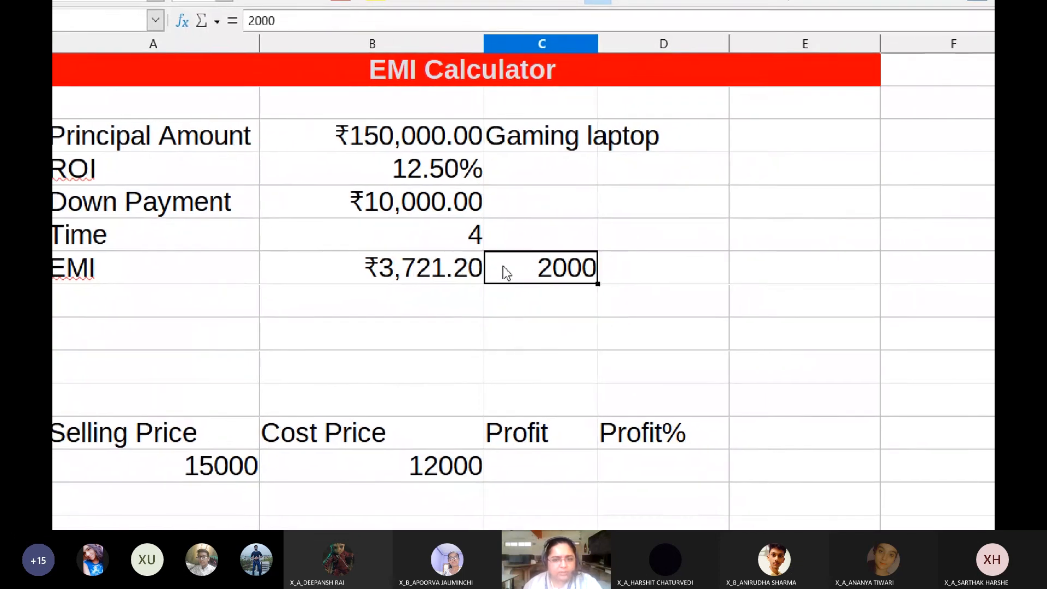
{"action": "left_click", "coordinate": [398, 269]}
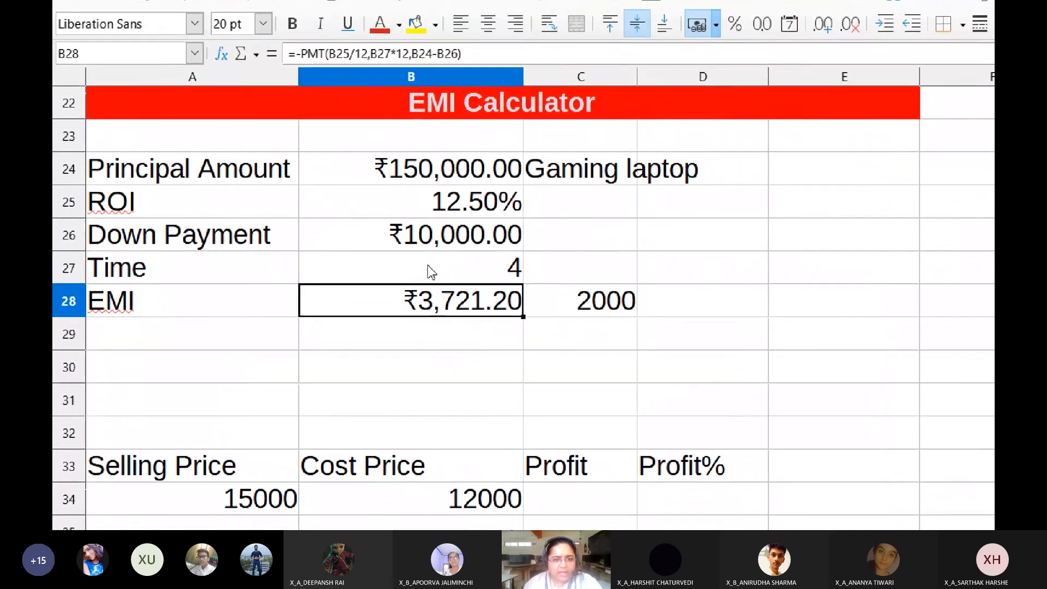
{"action": "left_click", "coordinate": [427, 238]}
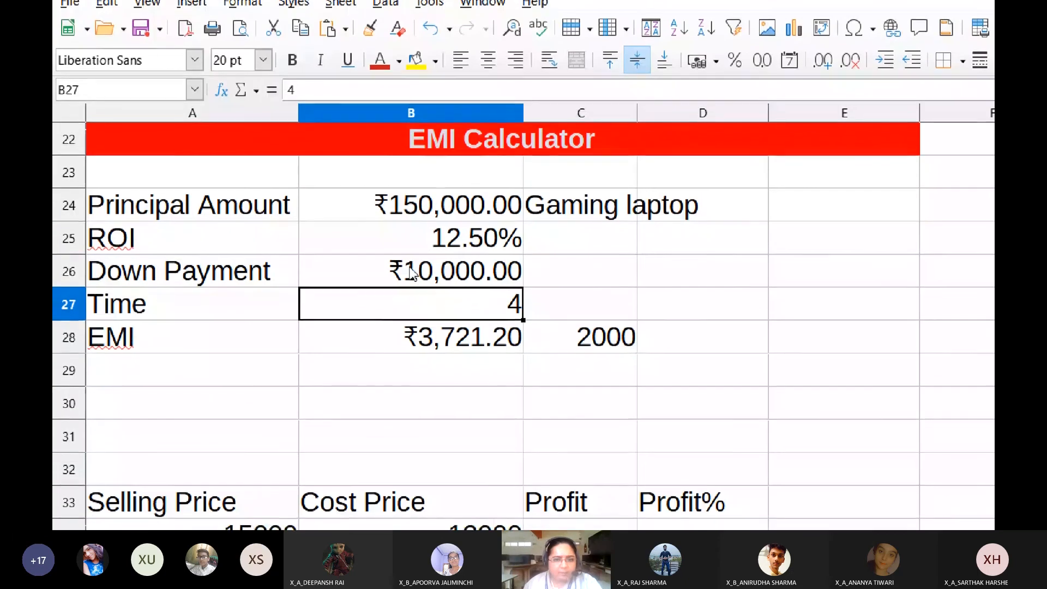
{"action": "left_click", "coordinate": [413, 236]}
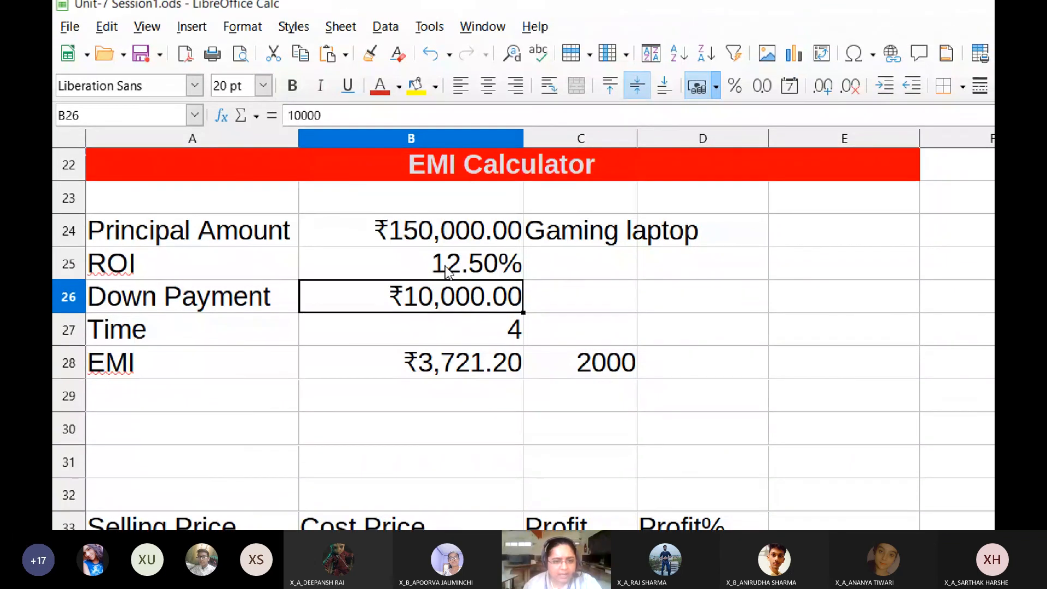
{"action": "left_click", "coordinate": [446, 270]}
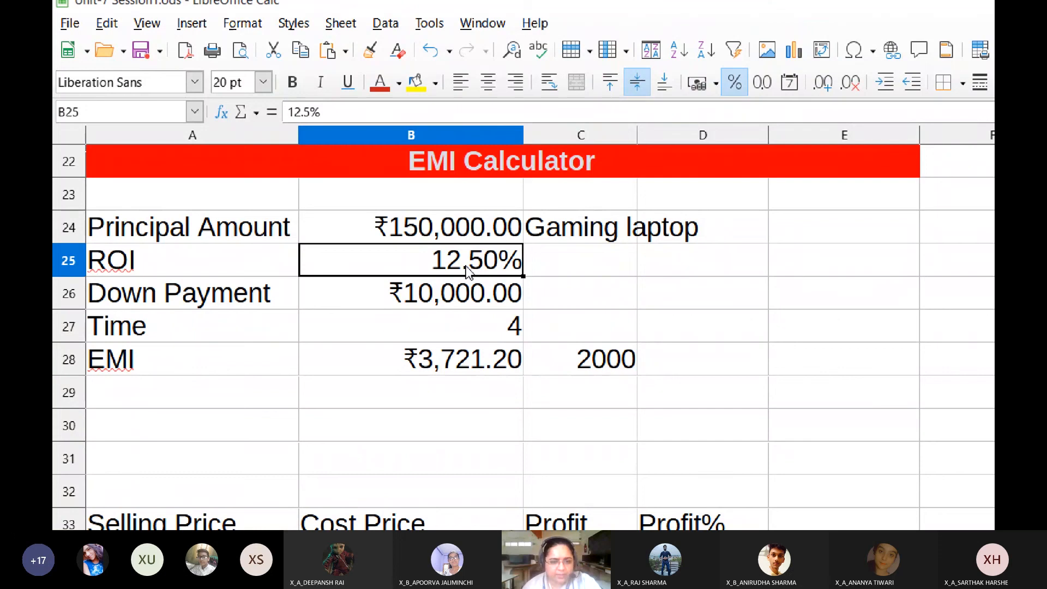
{"action": "left_click", "coordinate": [460, 228]}
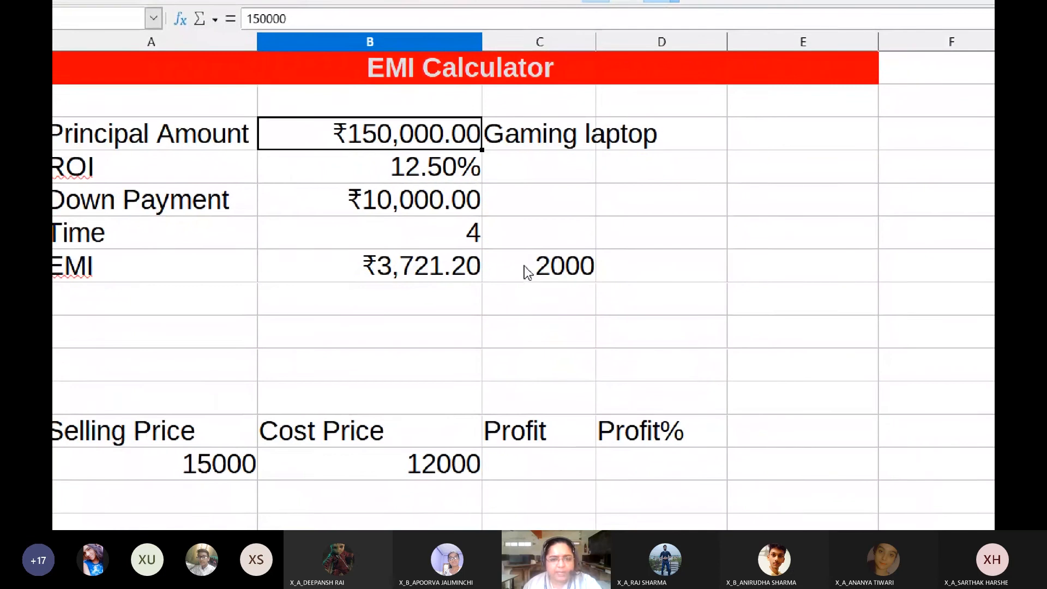
{"action": "left_click", "coordinate": [531, 377]}
Step: Set up a Goal Seek with the EMI formula in B28 as formula cell and 2000 as target value
{"action": "left_click", "coordinate": [464, 273]}
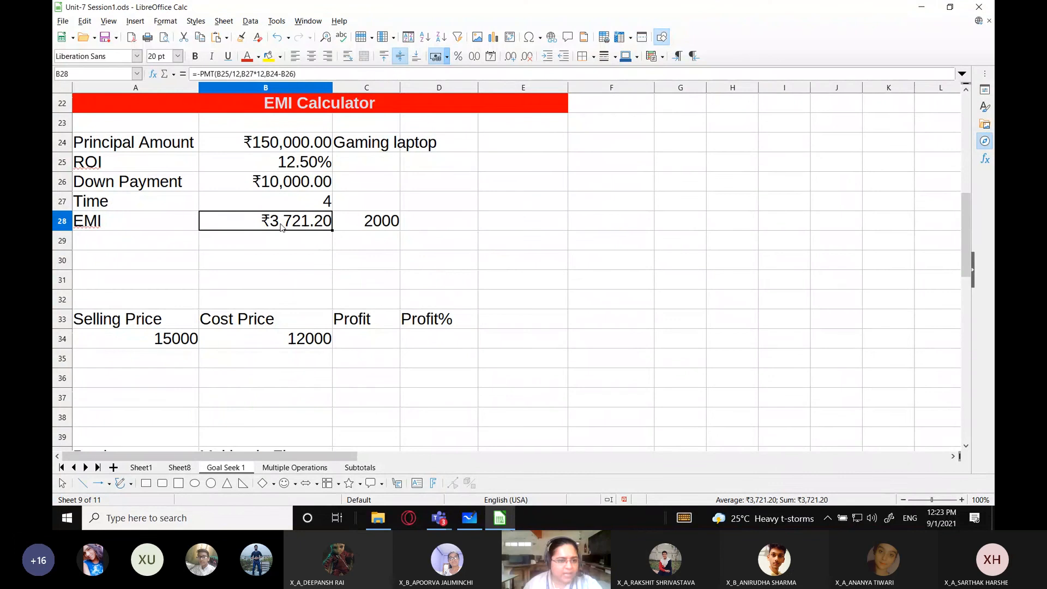
{"action": "left_click", "coordinate": [276, 22]}
{"action": "left_click", "coordinate": [302, 153]}
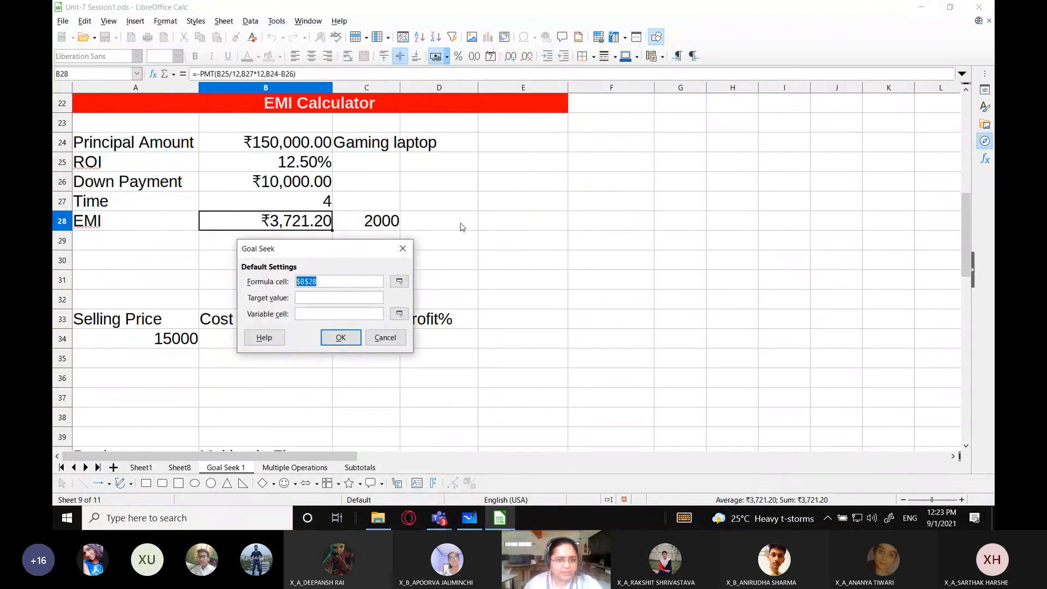
{"action": "left_click_drag", "start_coordinate": [327, 250], "coordinate": [484, 155]}
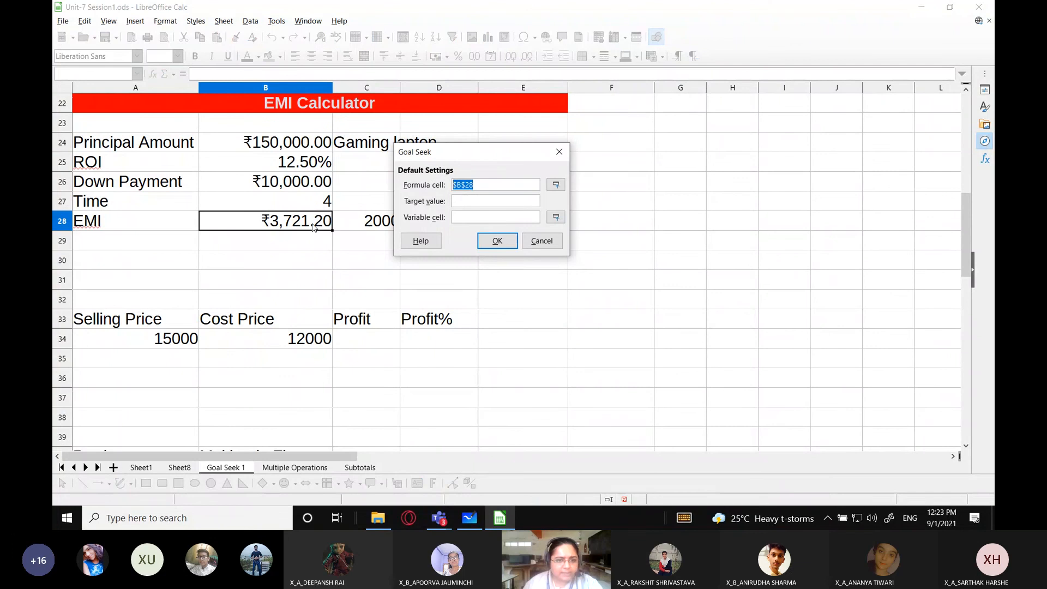
{"action": "key", "text": "Tab"}
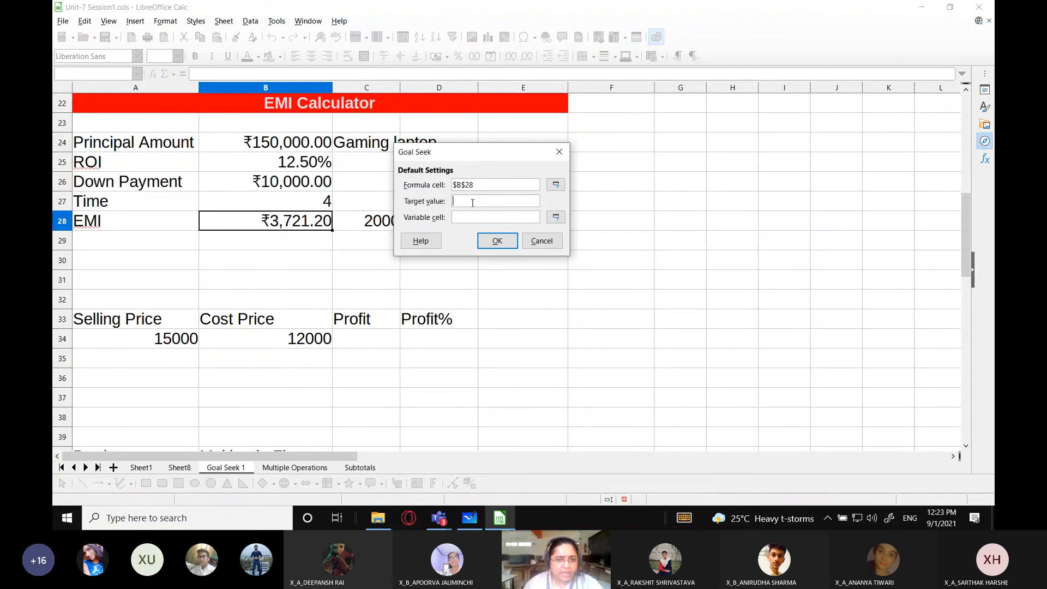
{"action": "left_click_drag", "start_coordinate": [433, 156], "coordinate": [469, 153]}
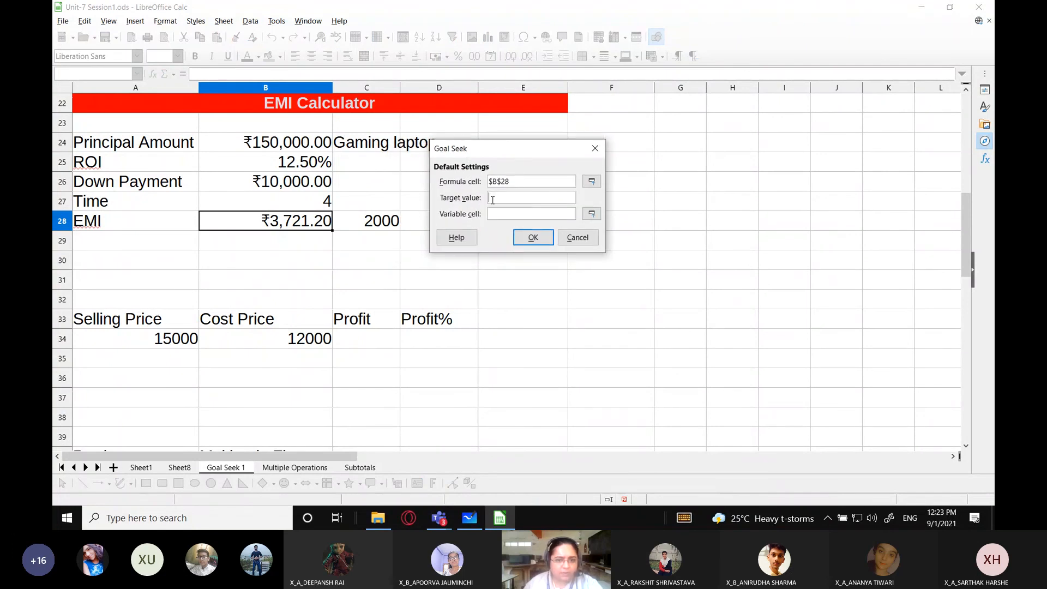
{"action": "type", "text": "2000"}
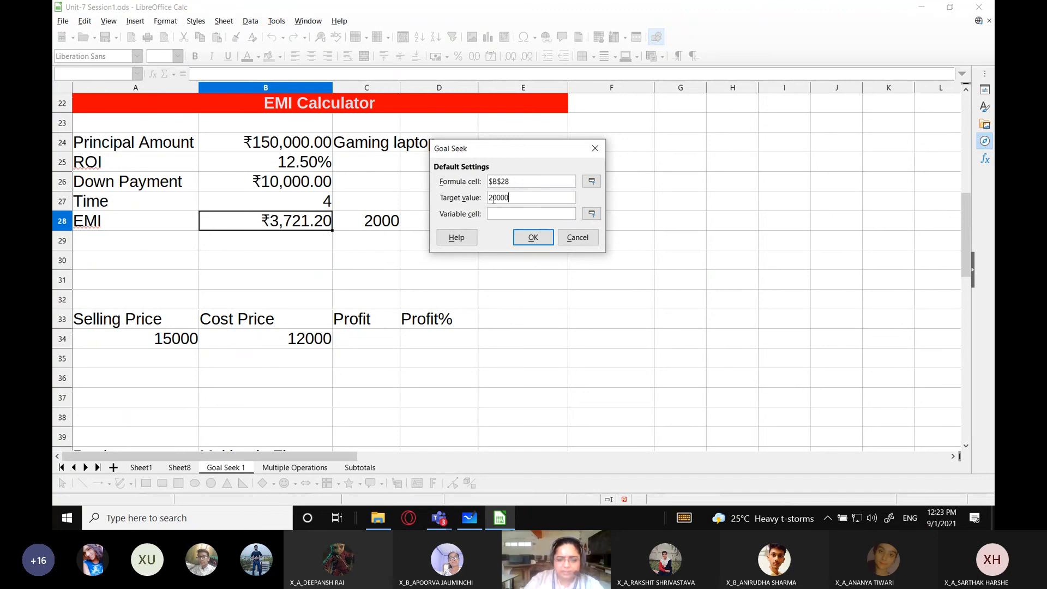
Step: Run the Goal Seek with principal amount B24 as the variable cell and insert the result into that cell
{"action": "left_click", "coordinate": [592, 214]}
{"action": "left_click", "coordinate": [296, 146]}
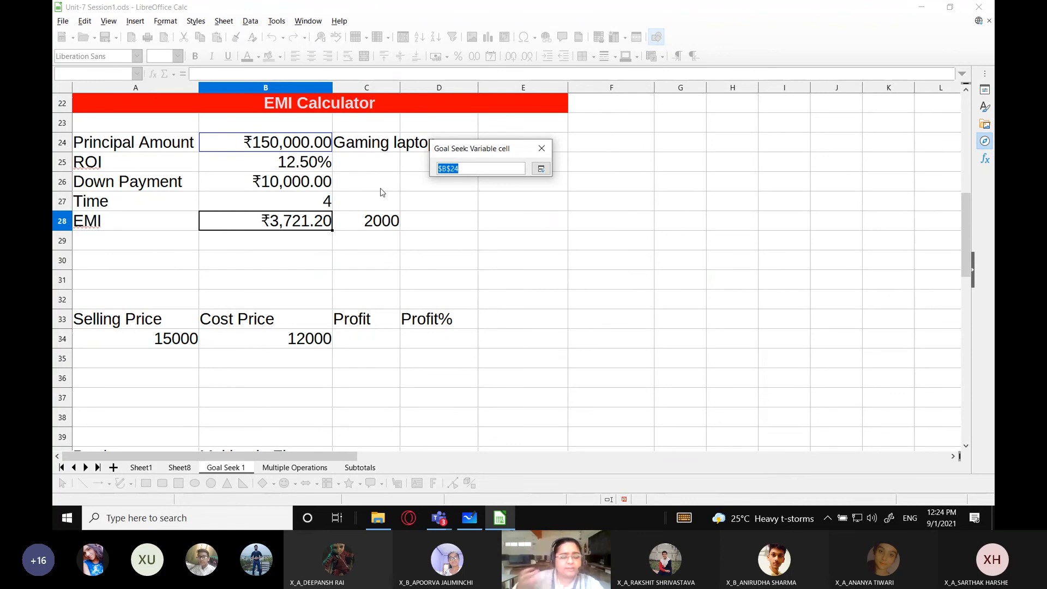
{"action": "left_click", "coordinate": [542, 169]}
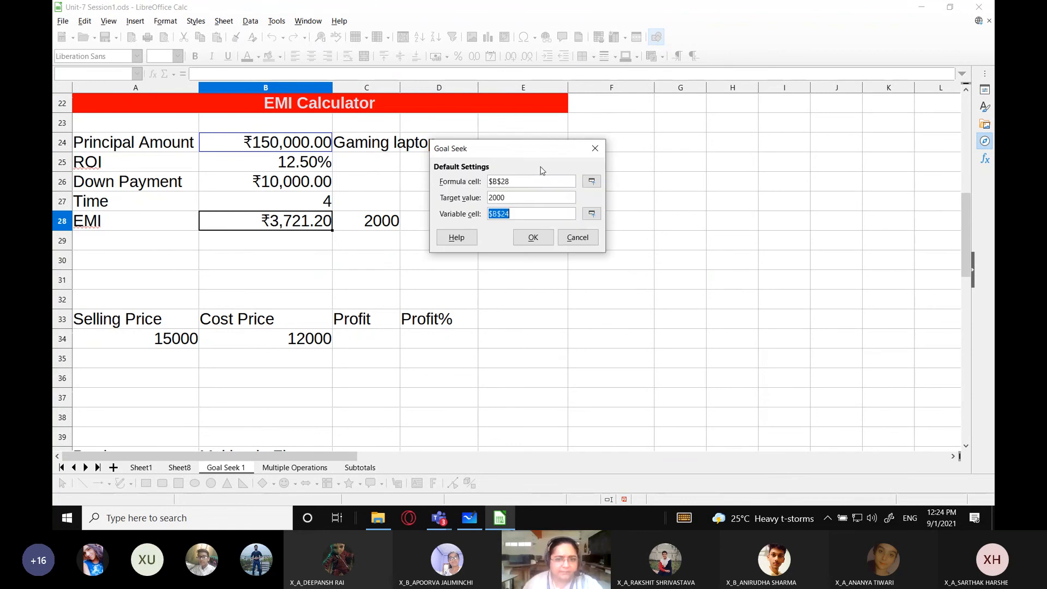
{"action": "left_click", "coordinate": [534, 238]}
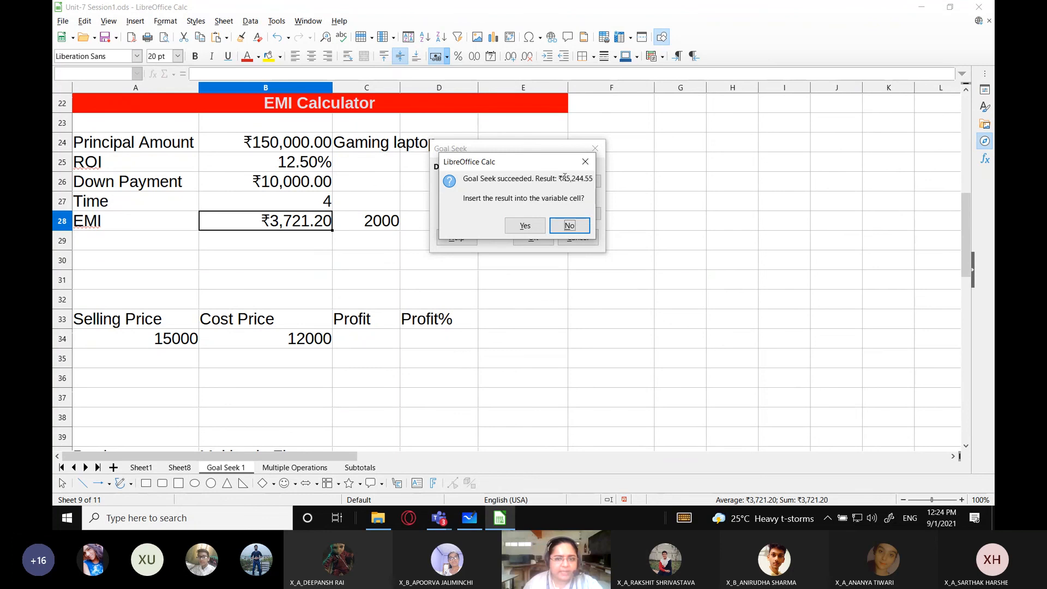
{"action": "left_click_drag", "start_coordinate": [560, 179], "coordinate": [595, 178]}
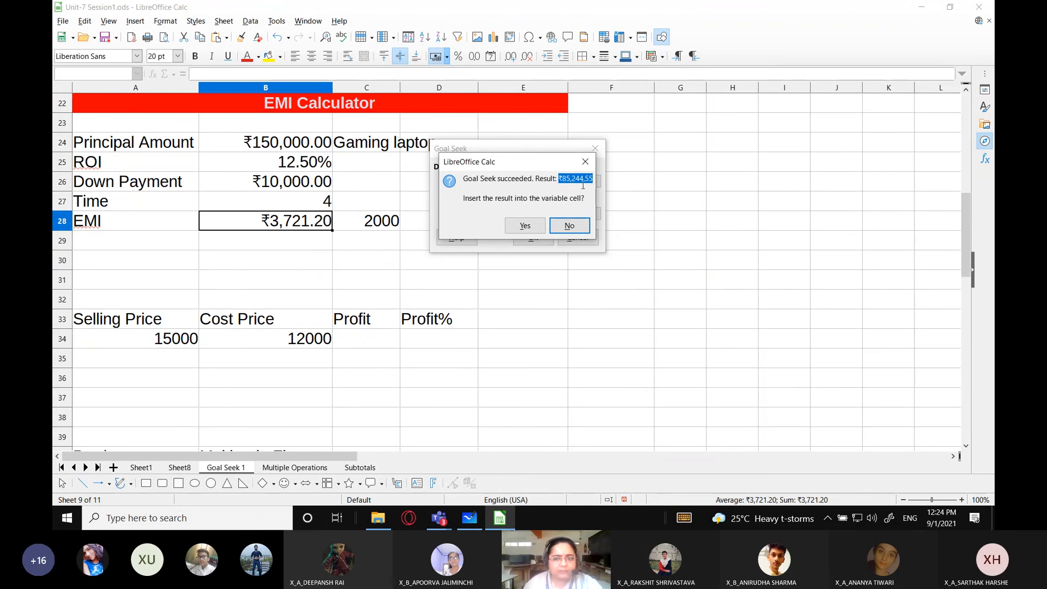
{"action": "left_click", "coordinate": [525, 225]}
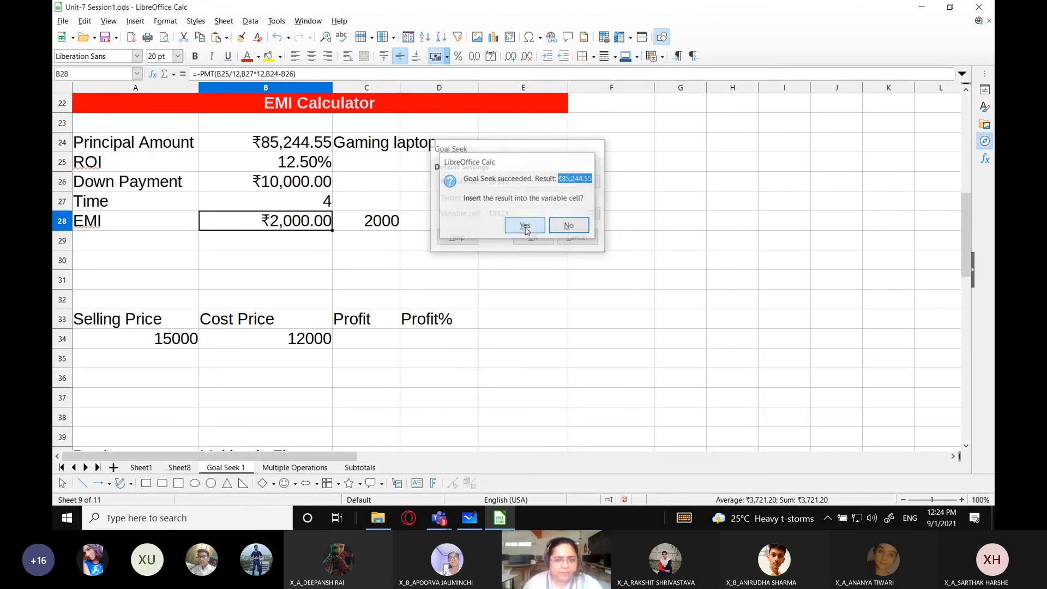
{"action": "left_click", "coordinate": [312, 146]}
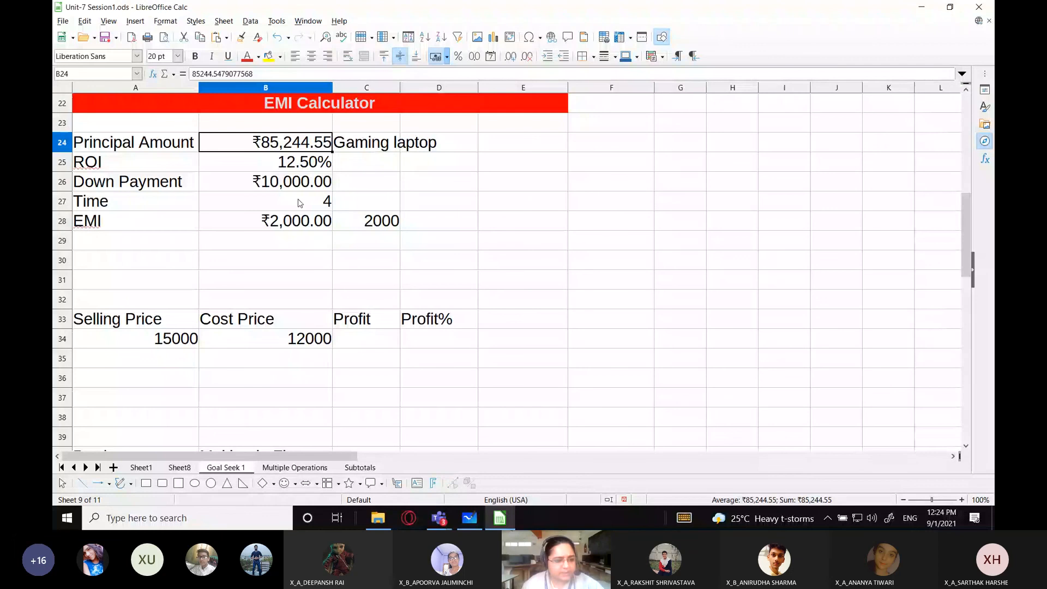
{"action": "scroll", "coordinate": [449, 288], "scroll_direction": "up", "scroll_amount": 1}
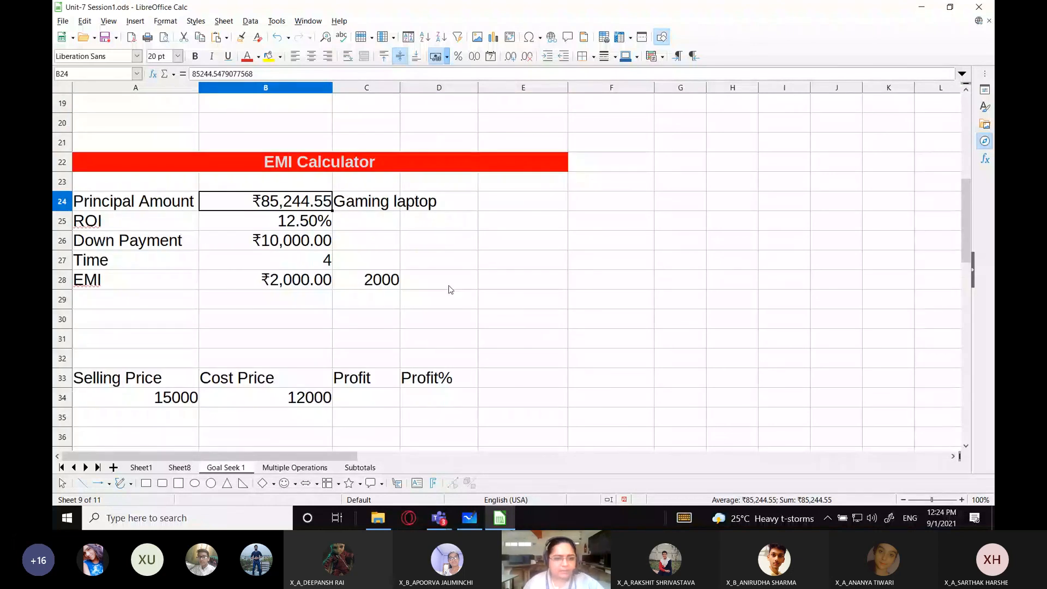
{"action": "scroll", "coordinate": [449, 288], "scroll_direction": "down", "scroll_amount": 1}
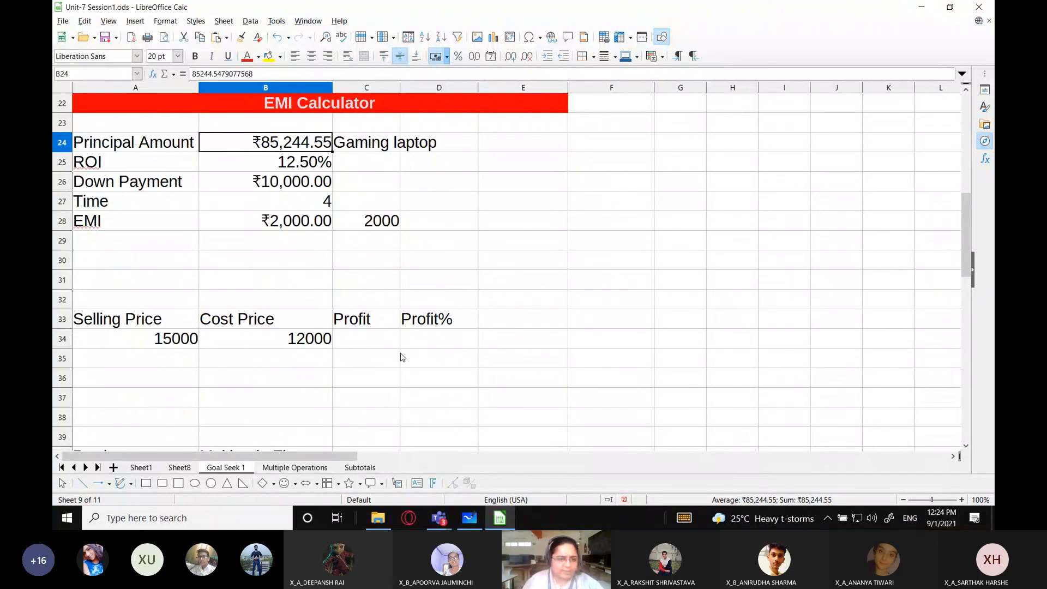
Step: Enter the heading "Sell a mobile phone" in B32 above the selling and cost price table
{"action": "scroll", "coordinate": [402, 357], "scroll_direction": "down", "scroll_amount": 2}
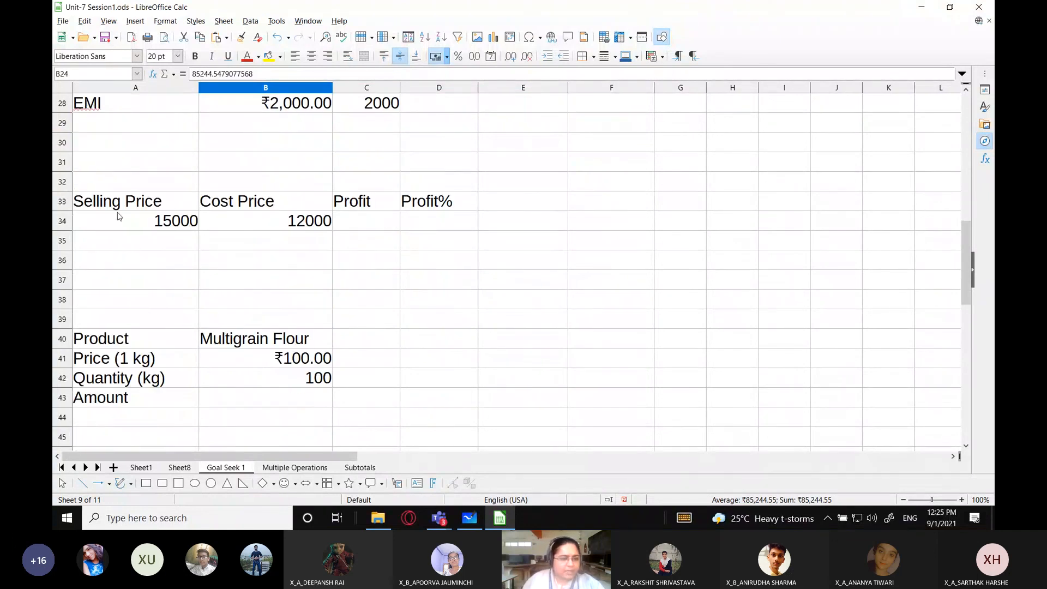
{"action": "left_click", "coordinate": [110, 205]}
{"action": "left_click", "coordinate": [146, 220]}
{"action": "left_click", "coordinate": [192, 184]}
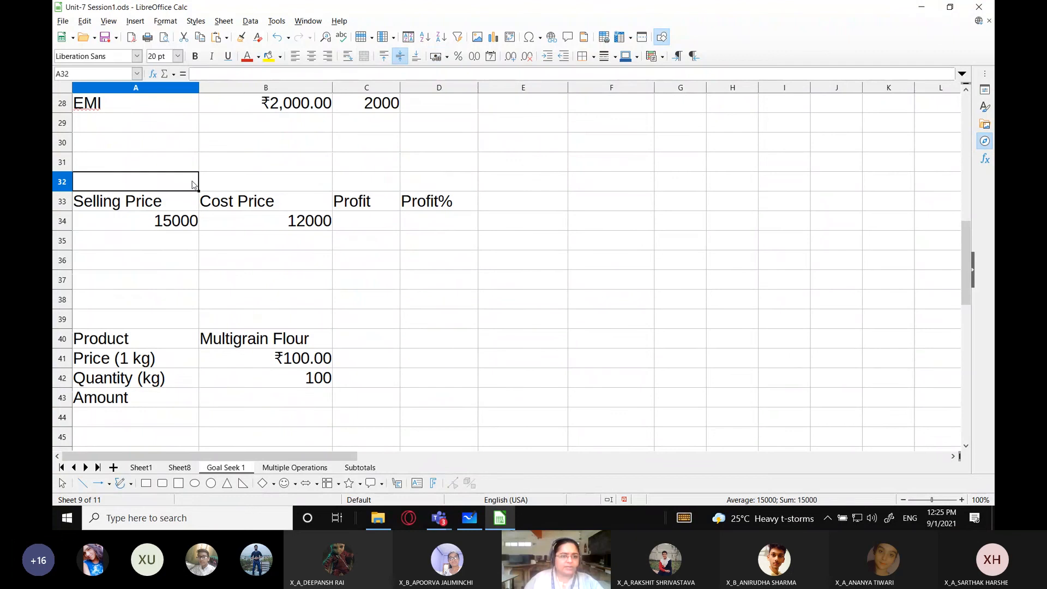
{"action": "left_click", "coordinate": [219, 185]}
{"action": "type", "text": "Mobil"}
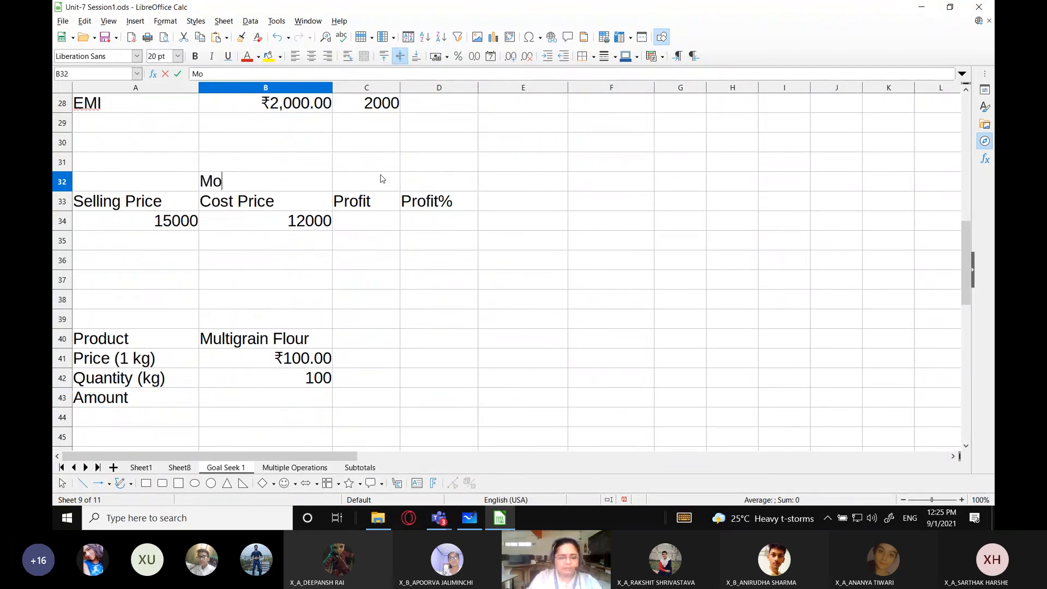
{"action": "key", "text": "BackSpace"}
{"action": "key", "text": "BackSpace"}
{"action": "key", "text": "BackSpace"}
{"action": "key", "text": "BackSpace"}
{"action": "key", "text": "BackSpace"}
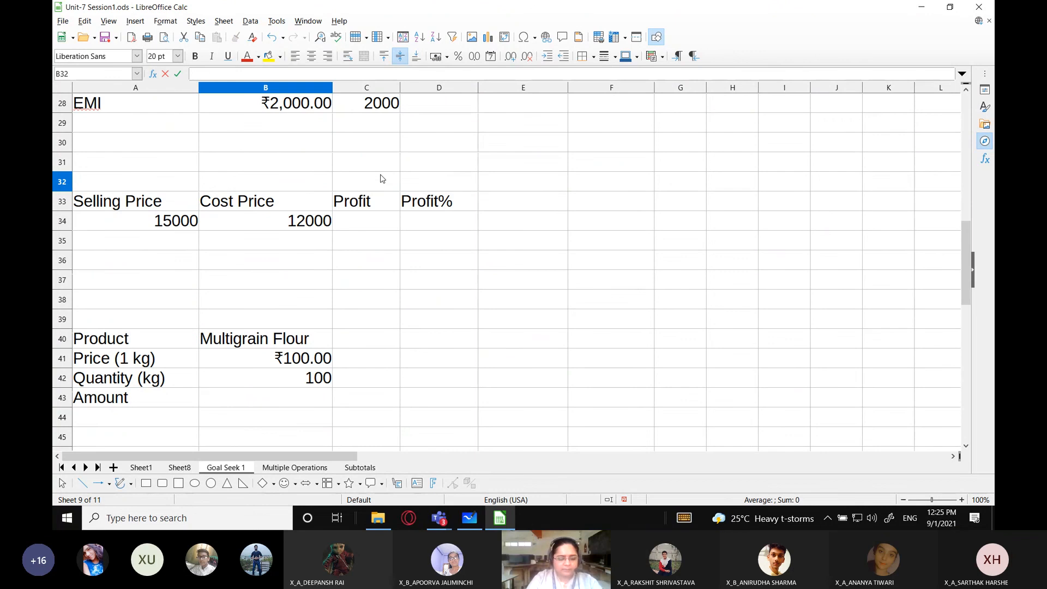
{"action": "type", "text": "See"}
{"action": "key", "text": "BackSpace"}
{"action": "type", "text": "ll a"}
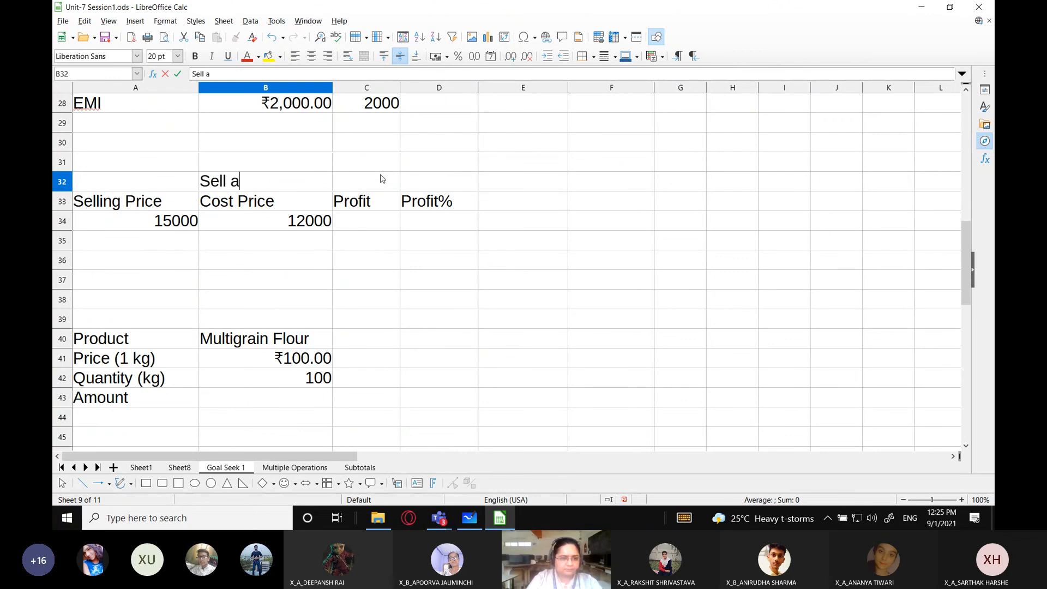
{"action": "type", "text": " mobile p"}
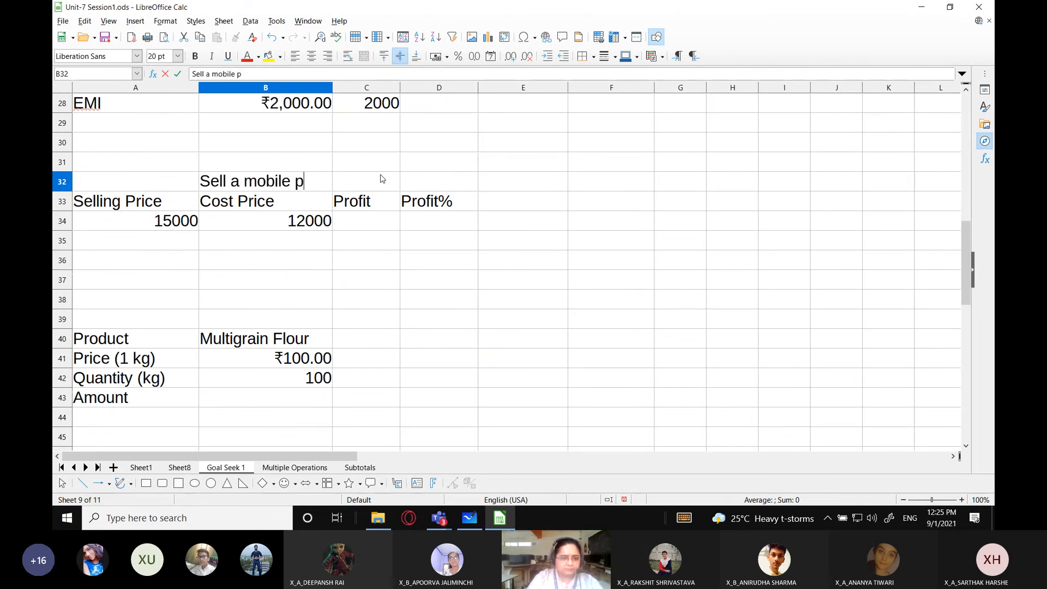
{"action": "type", "text": "hone"}
{"action": "key", "text": "Return"}
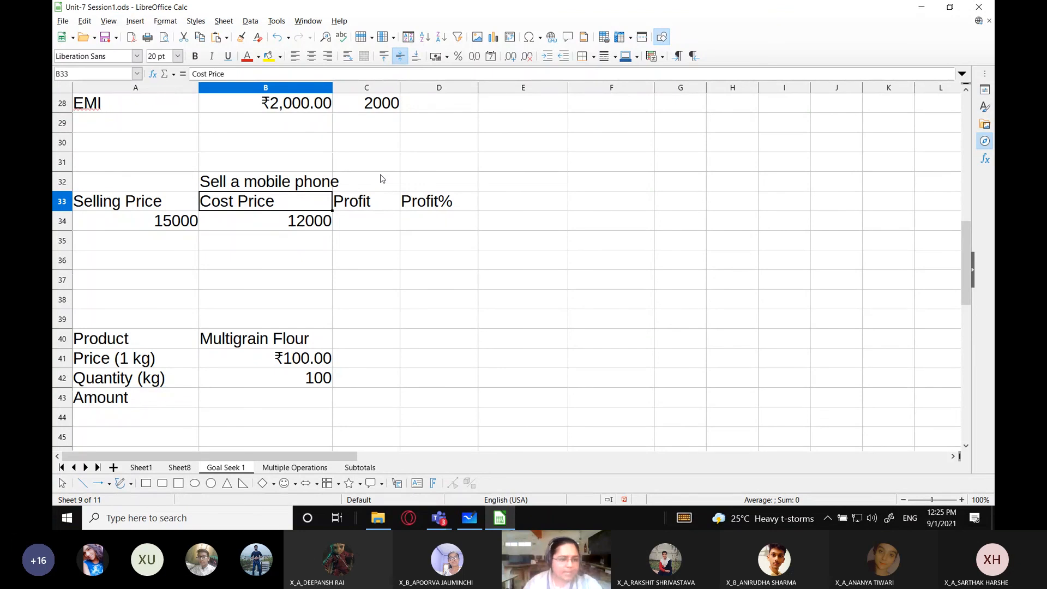
Step: Calculate the mobile phone's profit in C34 with the formula =A34-B34, subtracting cost price from selling price
{"action": "left_click", "coordinate": [237, 223]}
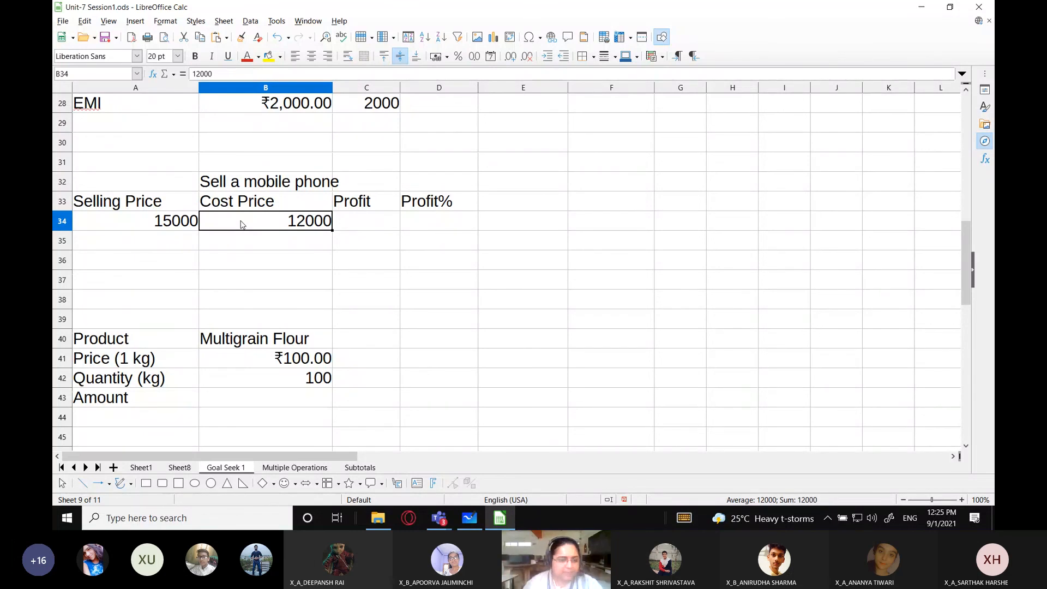
{"action": "left_click", "coordinate": [164, 225]}
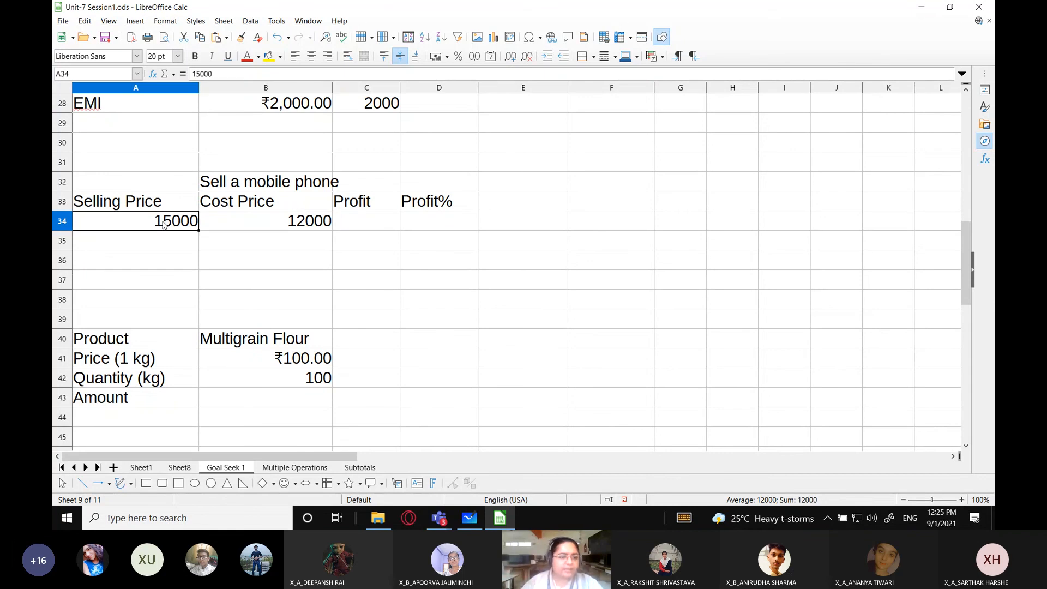
{"action": "left_click", "coordinate": [337, 225]}
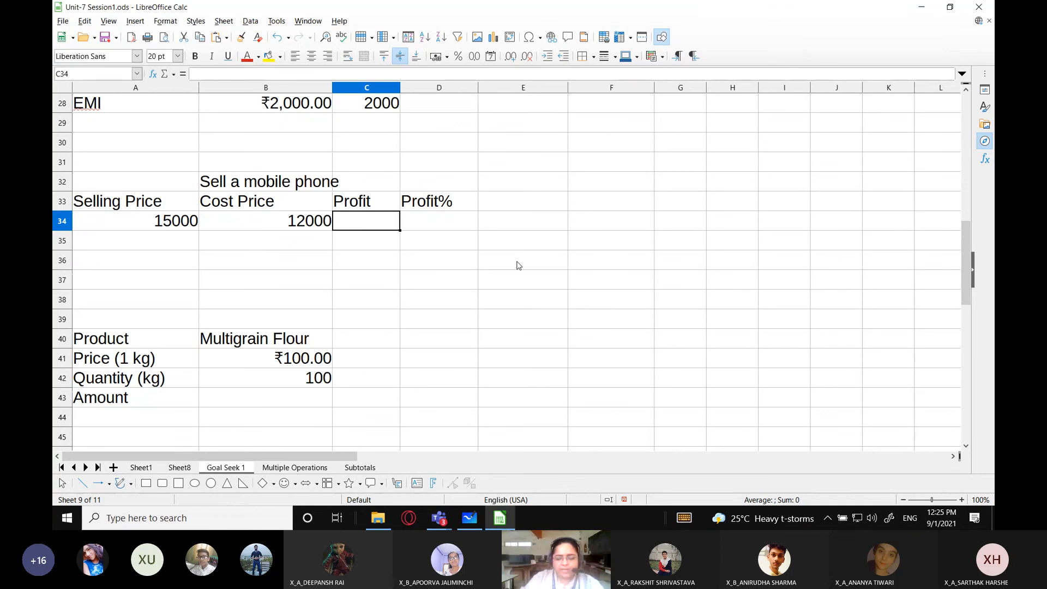
{"action": "type", "text": "="}
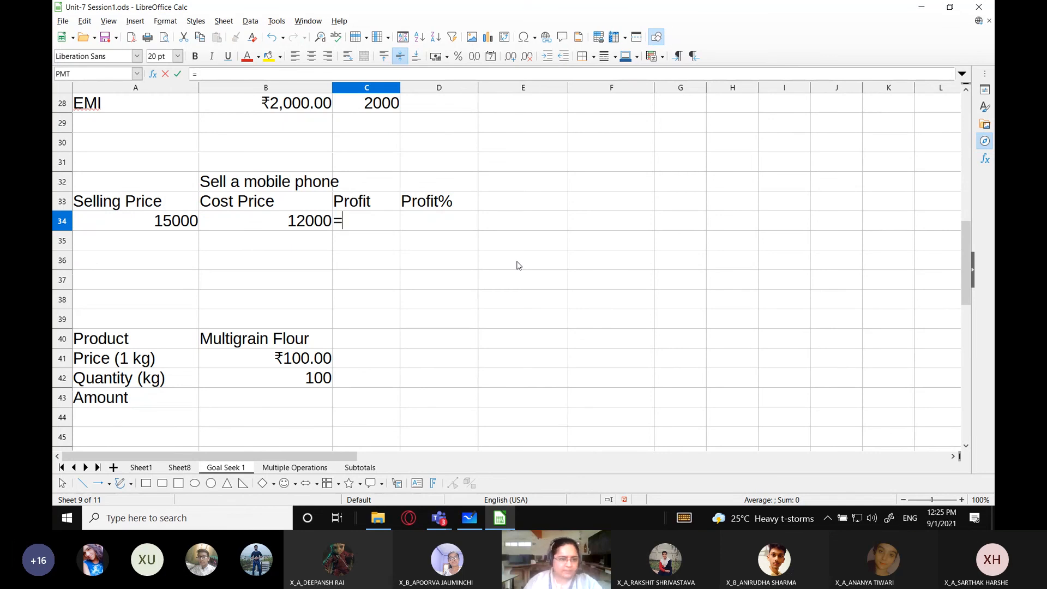
{"action": "left_click", "coordinate": [169, 230]}
{"action": "type", "text": "-"}
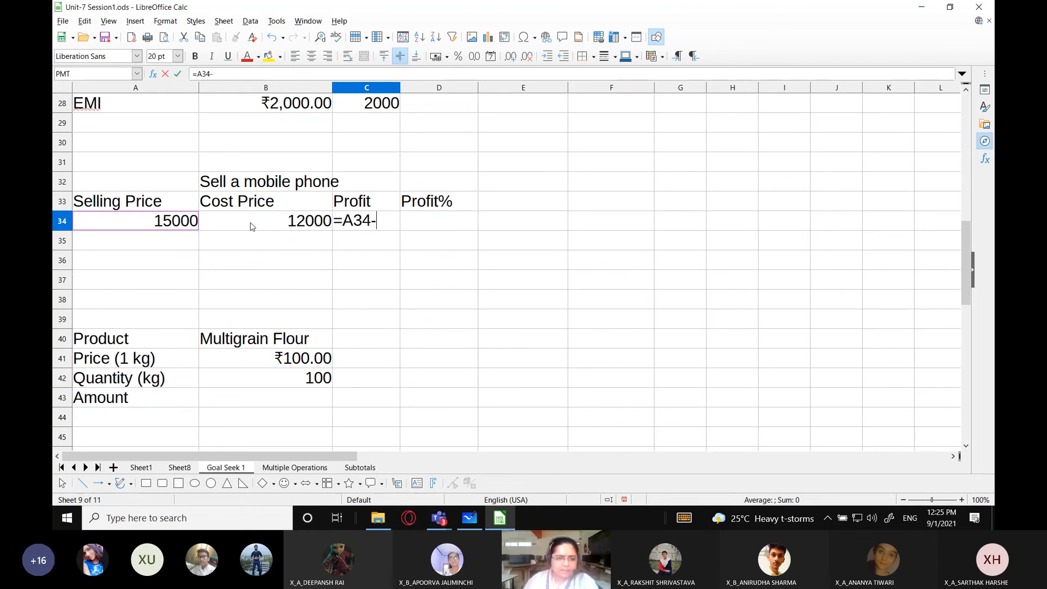
{"action": "left_click", "coordinate": [284, 229]}
{"action": "key", "text": "Return"}
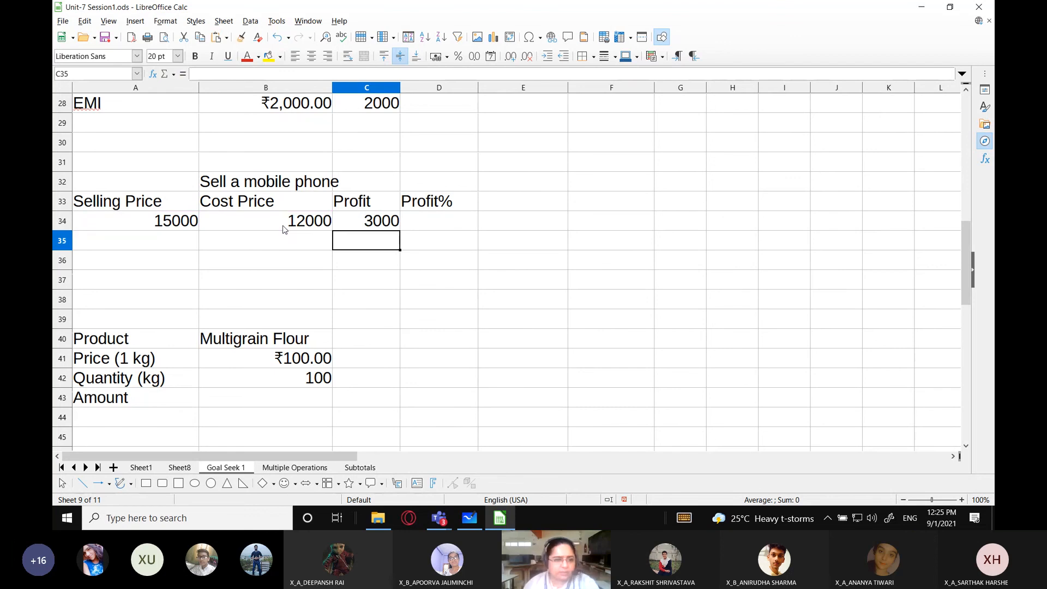
{"action": "left_click", "coordinate": [393, 222]}
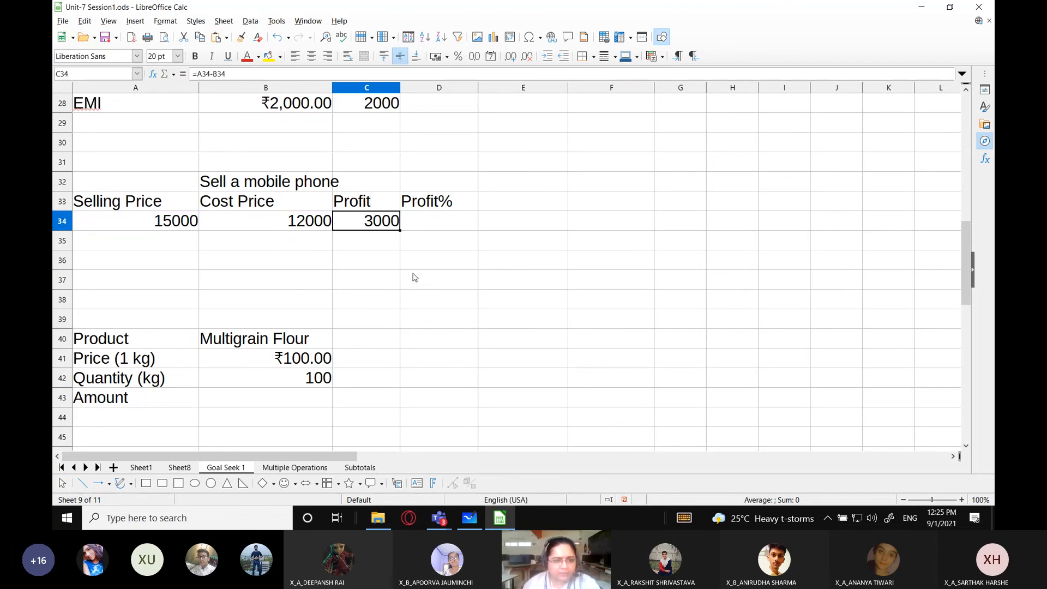
Step: Calculate the profit percentage on the cost price in D34 with the formula =C34*100/B34
{"action": "left_click", "coordinate": [419, 225]}
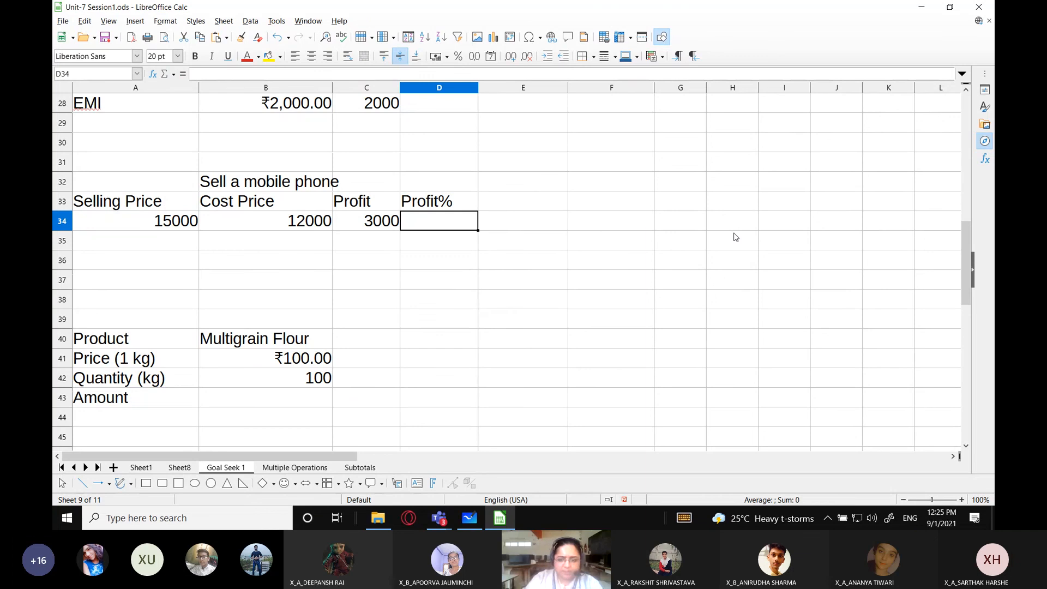
{"action": "type", "text": "="}
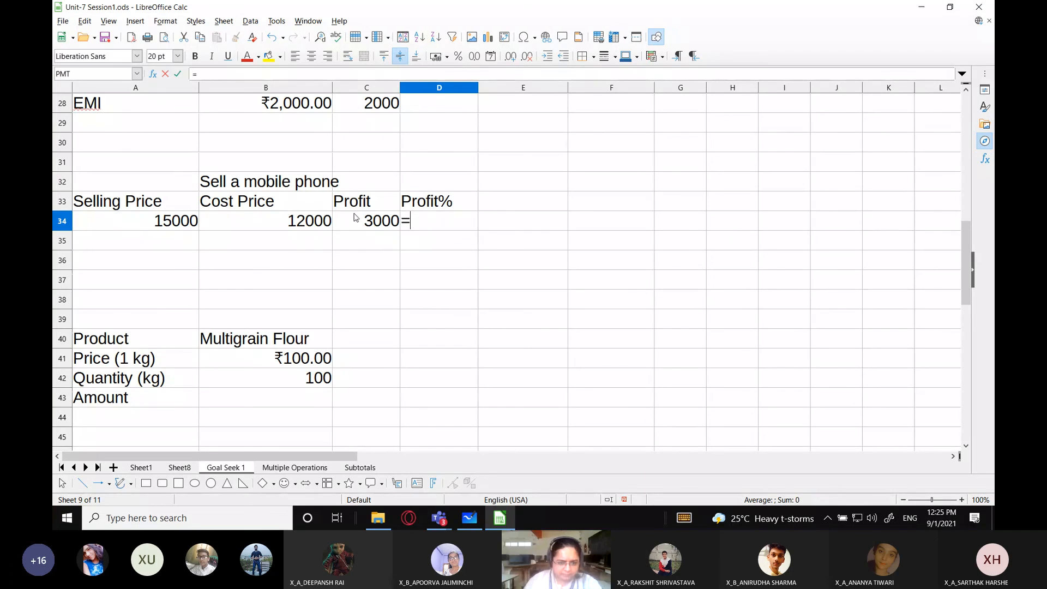
{"action": "left_click", "coordinate": [355, 221]}
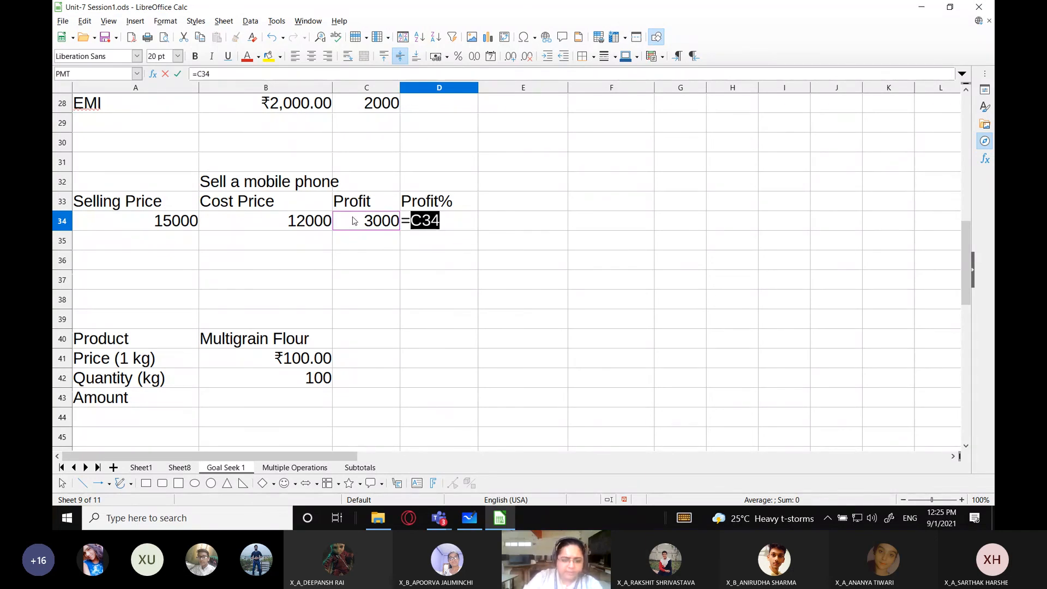
{"action": "type", "text": "*100"}
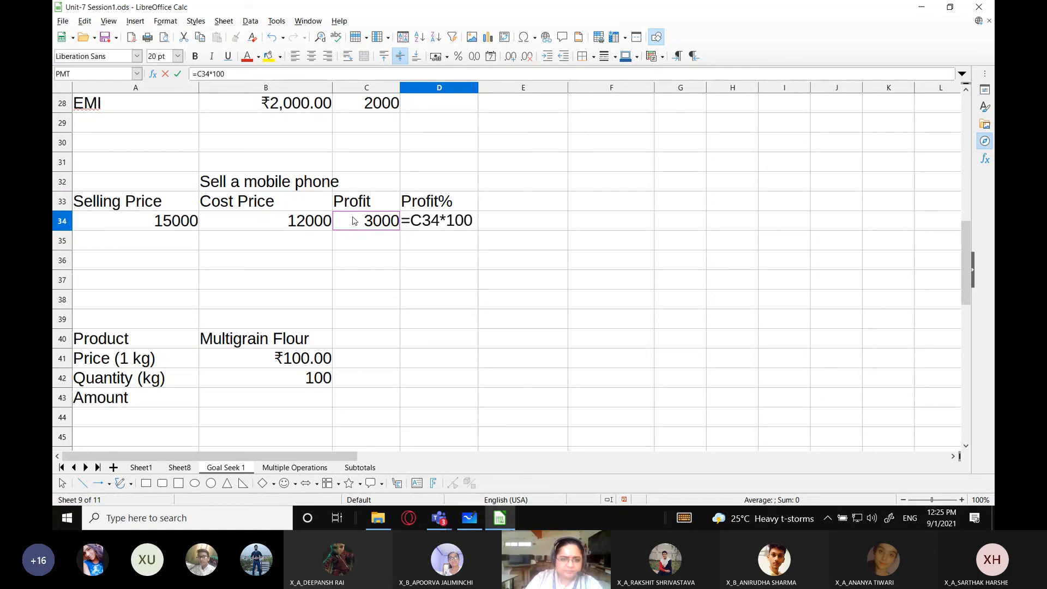
{"action": "type", "text": "/"}
{"action": "left_click", "coordinate": [302, 222]}
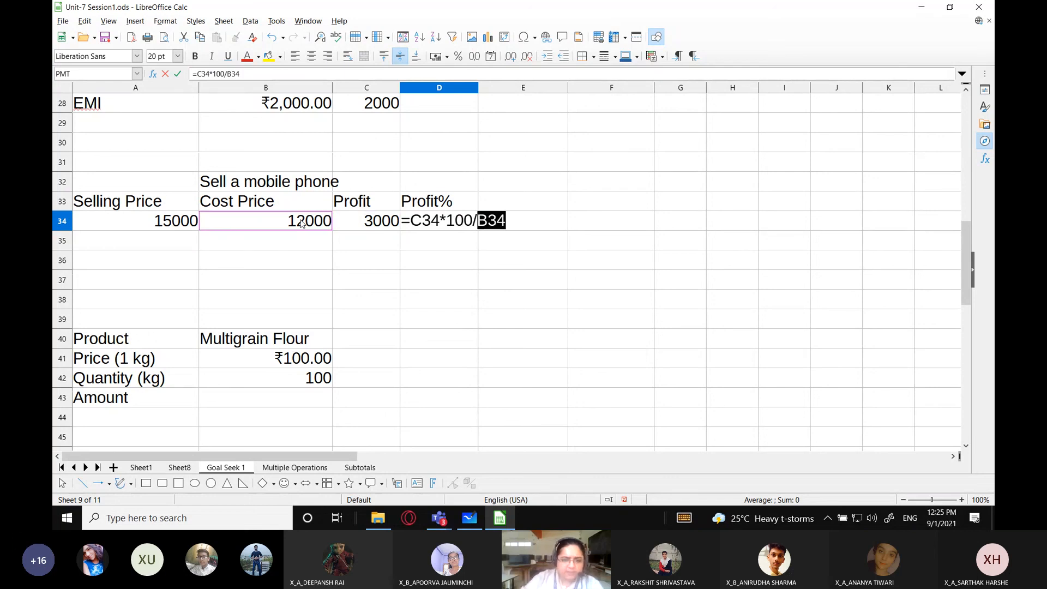
{"action": "key", "text": "Return"}
{"action": "left_click", "coordinate": [436, 227]}
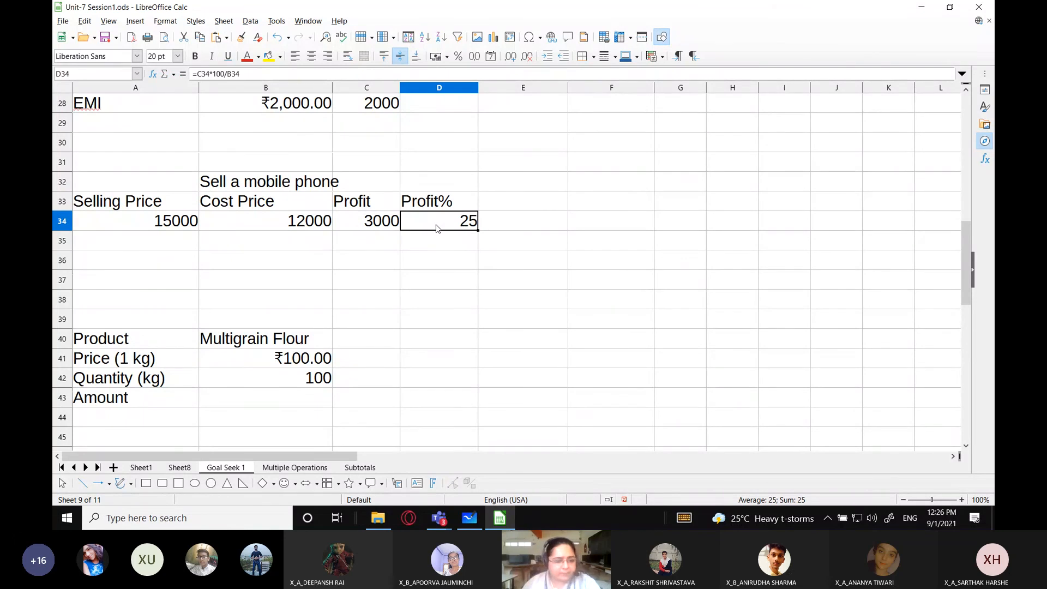
{"action": "left_click", "coordinate": [507, 229]}
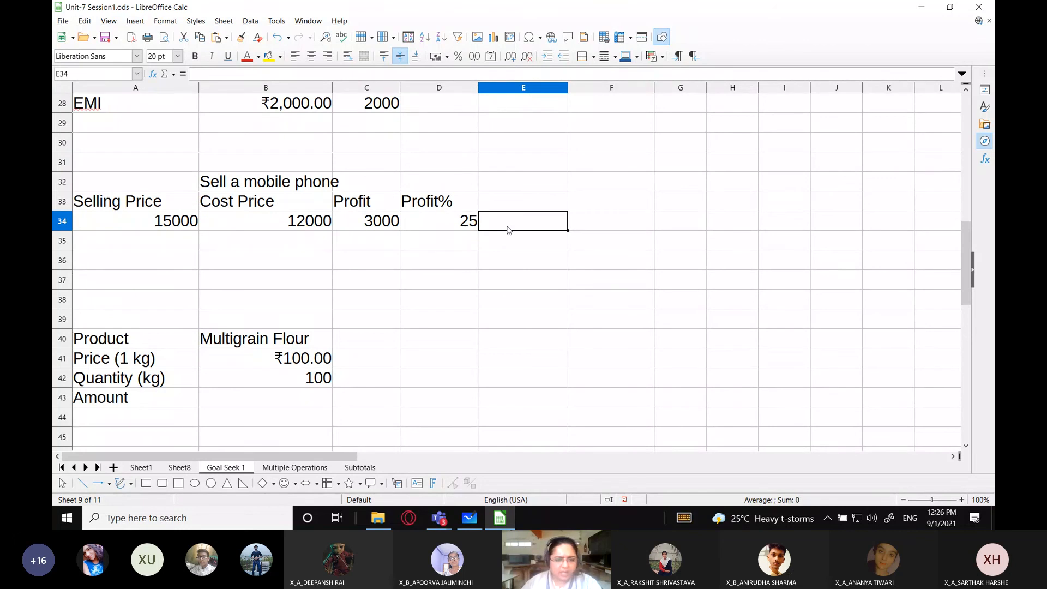
Step: Enter 50 in E34 as the target profit percentage beside the mobile phone's Profit% value
{"action": "type", "text": "50"}
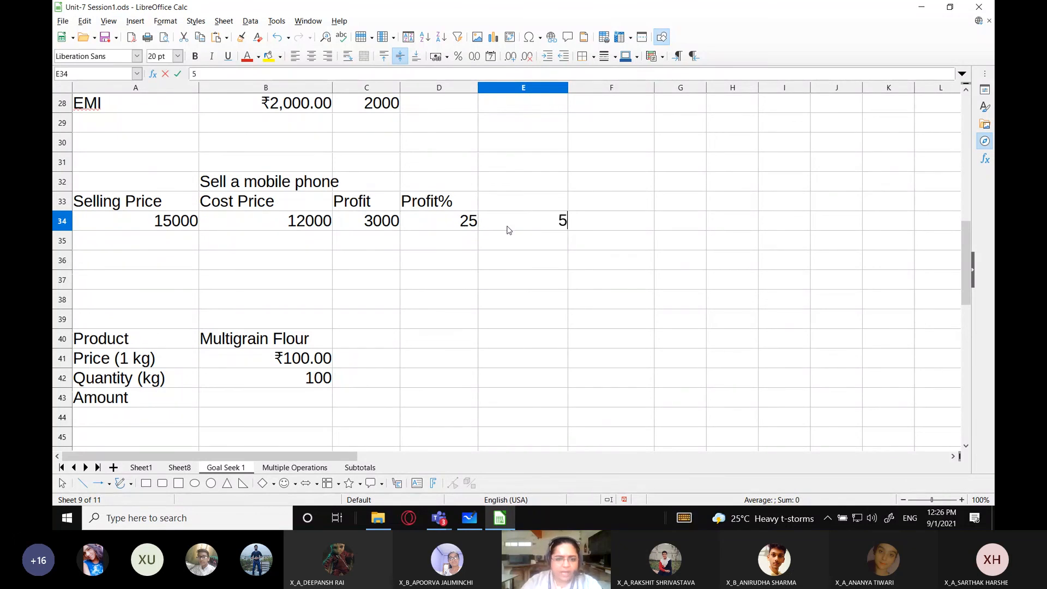
{"action": "key", "text": "Return"}
{"action": "left_click", "coordinate": [555, 220]}
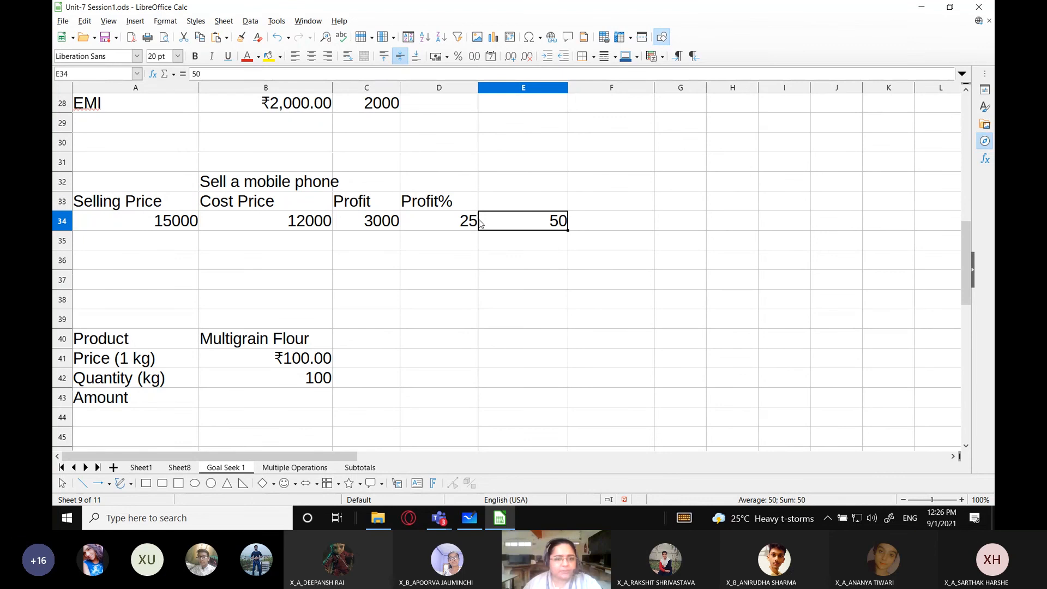
Step: Start a Goal Seek on the profit percentage formula cell D34 with a target value of 50
{"action": "left_click", "coordinate": [461, 223]}
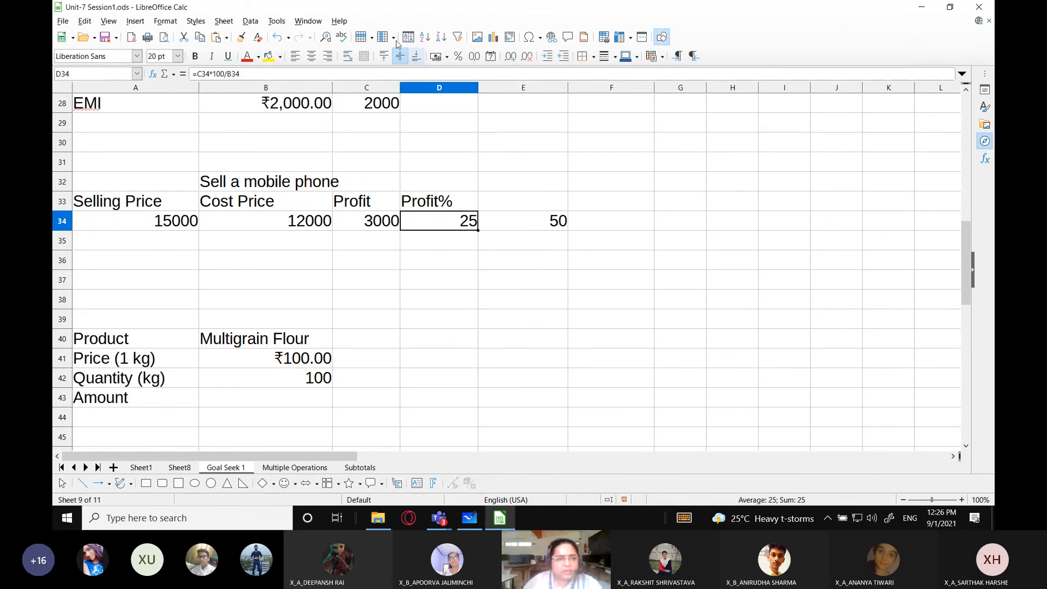
{"action": "left_click", "coordinate": [277, 22]}
{"action": "left_click", "coordinate": [302, 151]}
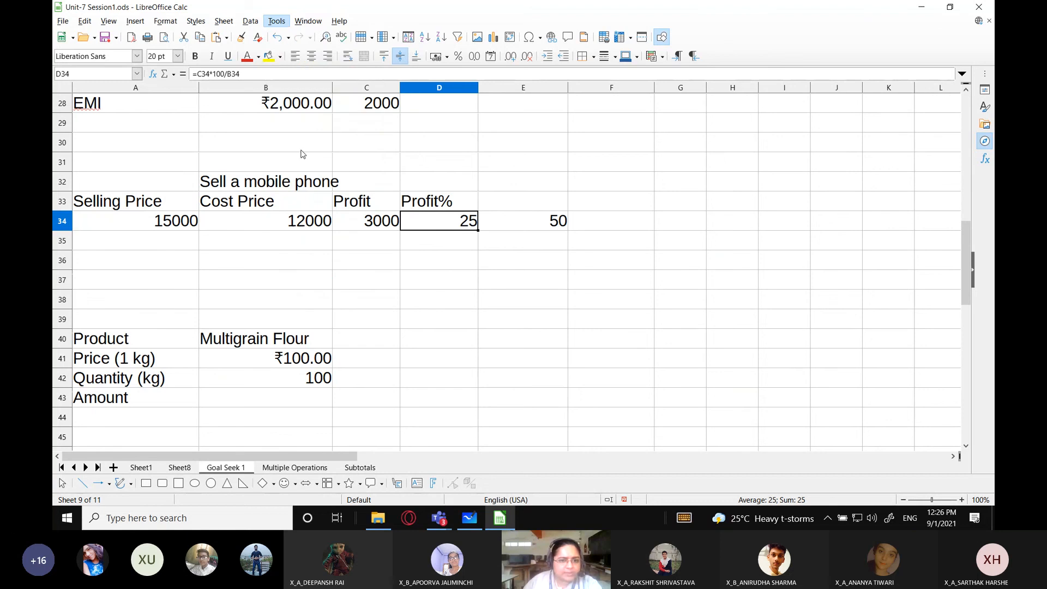
{"action": "left_click_drag", "start_coordinate": [490, 153], "coordinate": [569, 161]}
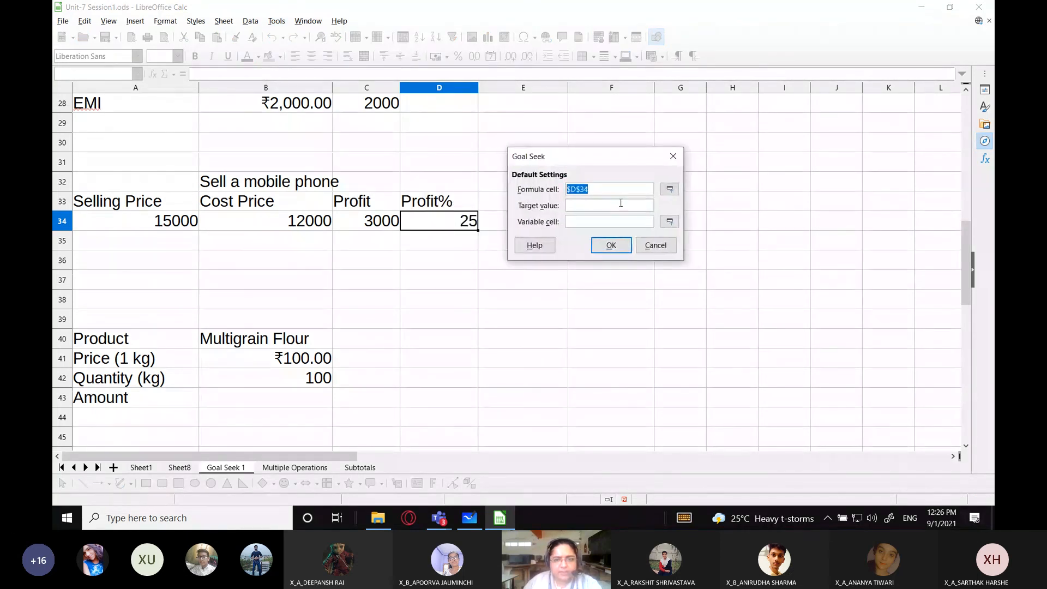
{"action": "left_click", "coordinate": [591, 205]}
{"action": "type", "text": "50"}
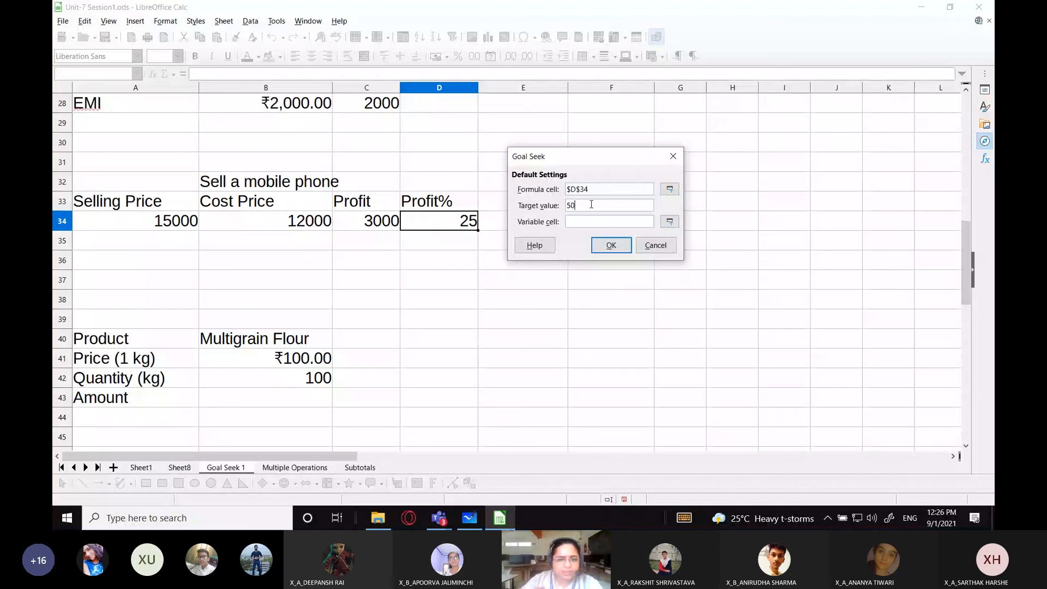
Step: Run the Goal Seek with selling price A34 as the variable cell and insert the result into that cell
{"action": "left_click", "coordinate": [670, 221]}
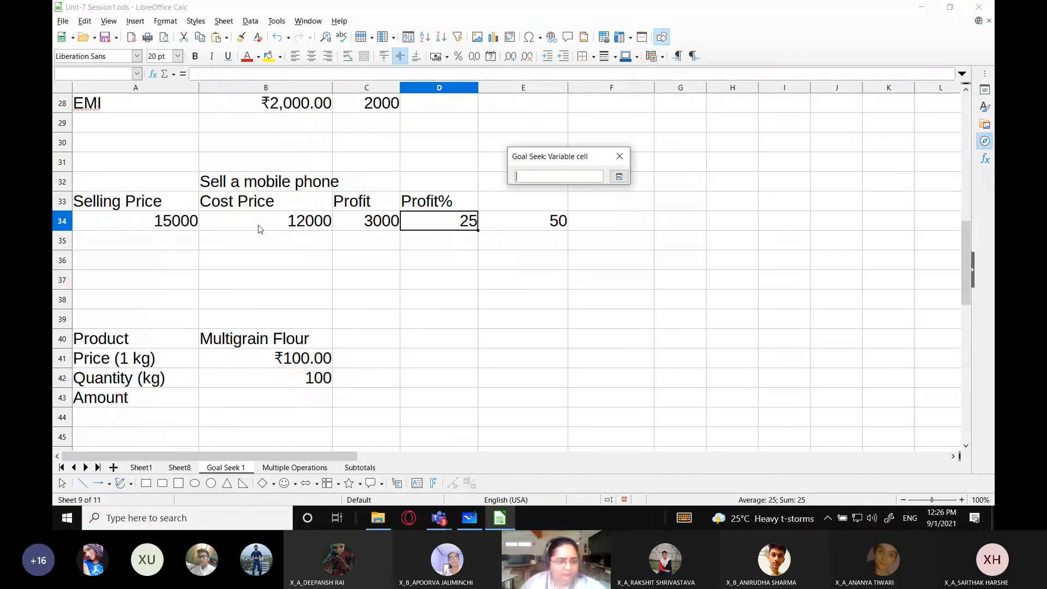
{"action": "left_click", "coordinate": [130, 224]}
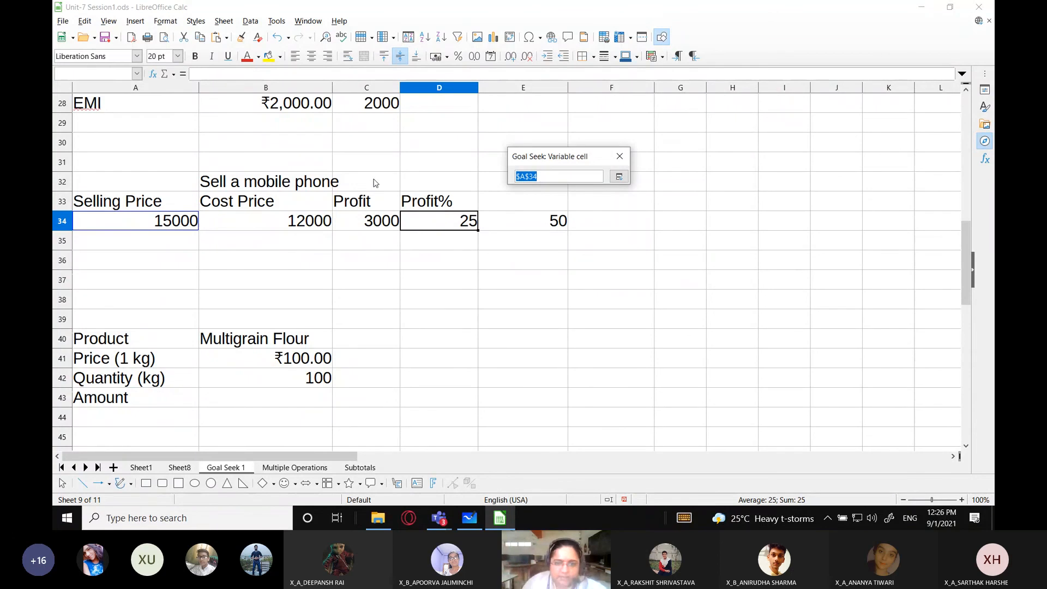
{"action": "left_click", "coordinate": [619, 176]}
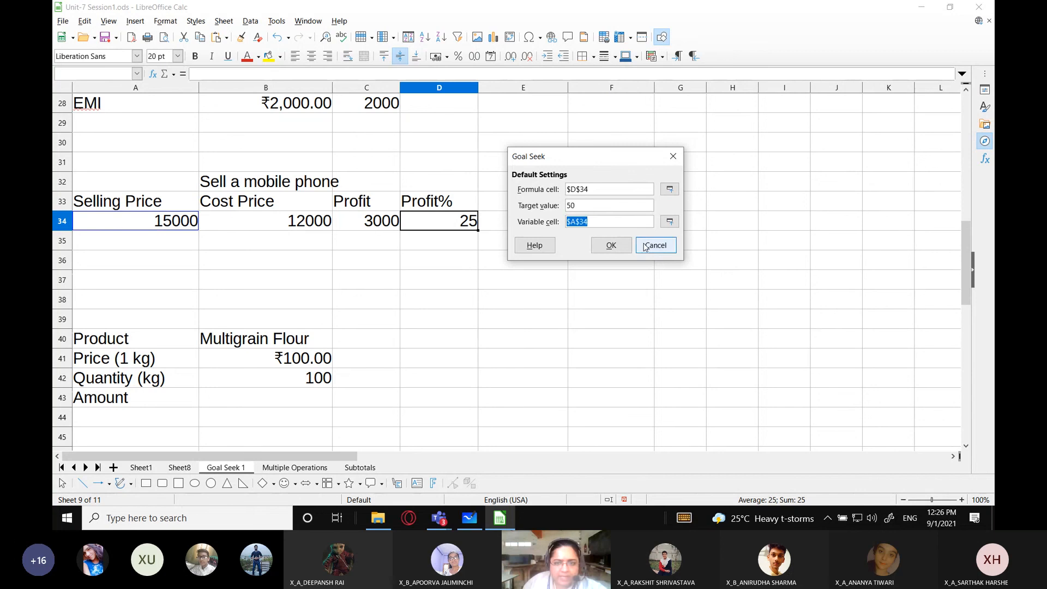
{"action": "left_click", "coordinate": [611, 244]}
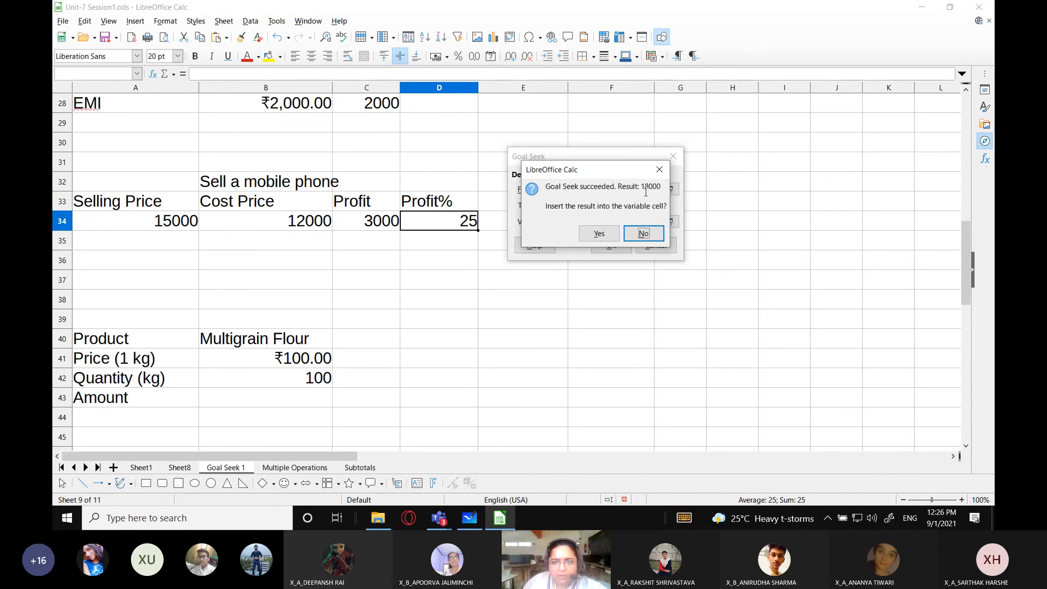
{"action": "left_click", "coordinate": [599, 233]}
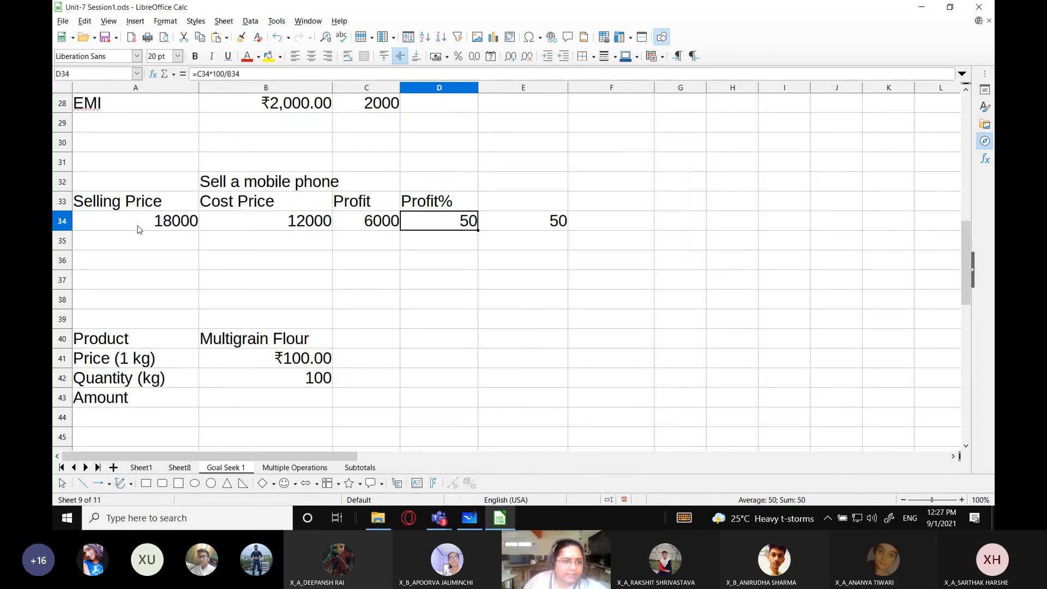
Step: Check the mobile phone's selling price, profit and profit percentage in row 34 against the target
{"action": "left_click", "coordinate": [153, 221]}
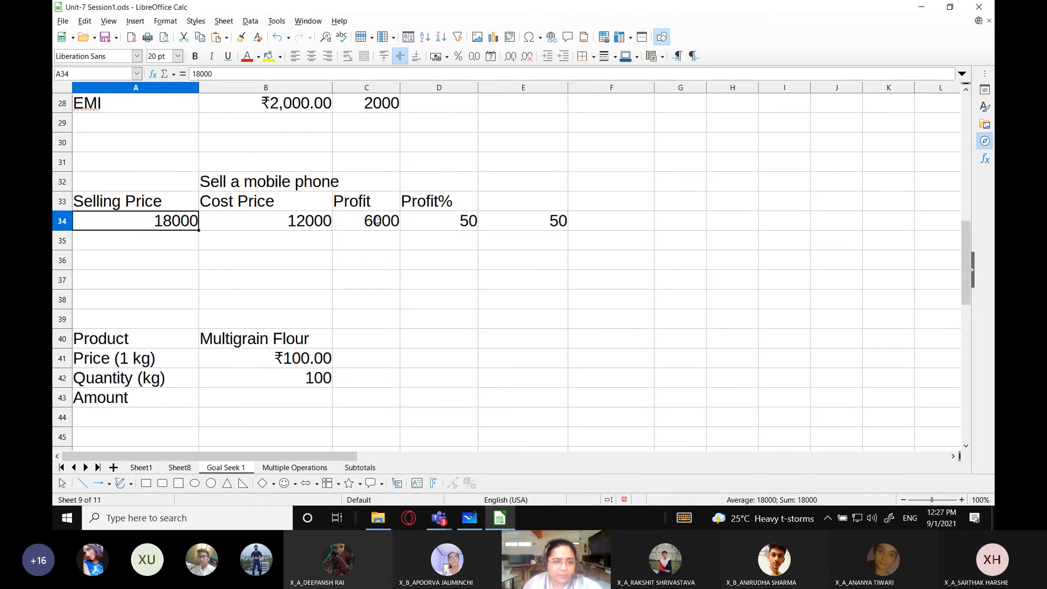
{"action": "left_click", "coordinate": [464, 223]}
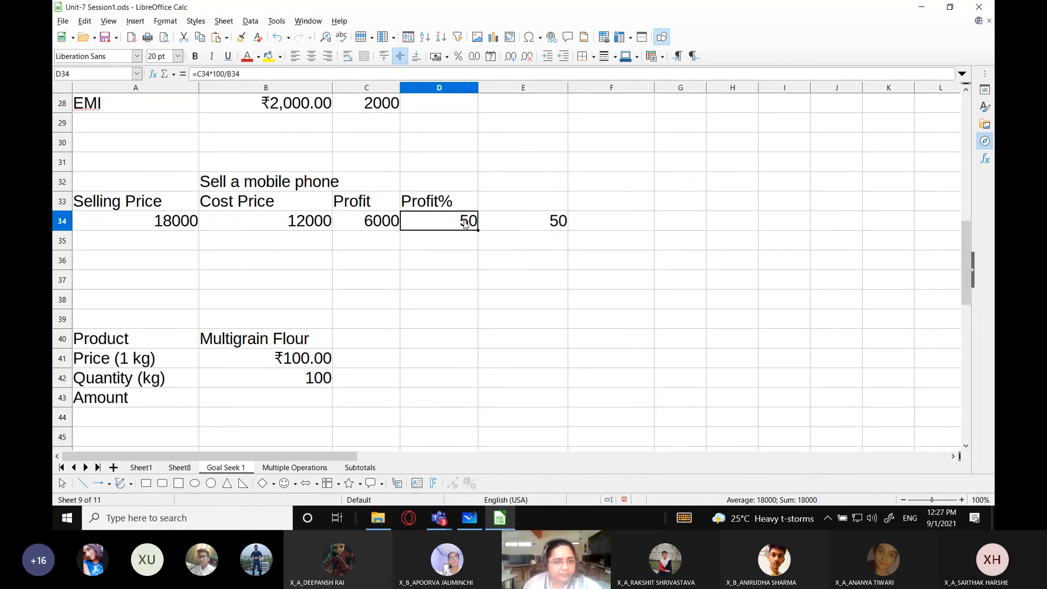
{"action": "left_click", "coordinate": [371, 226]}
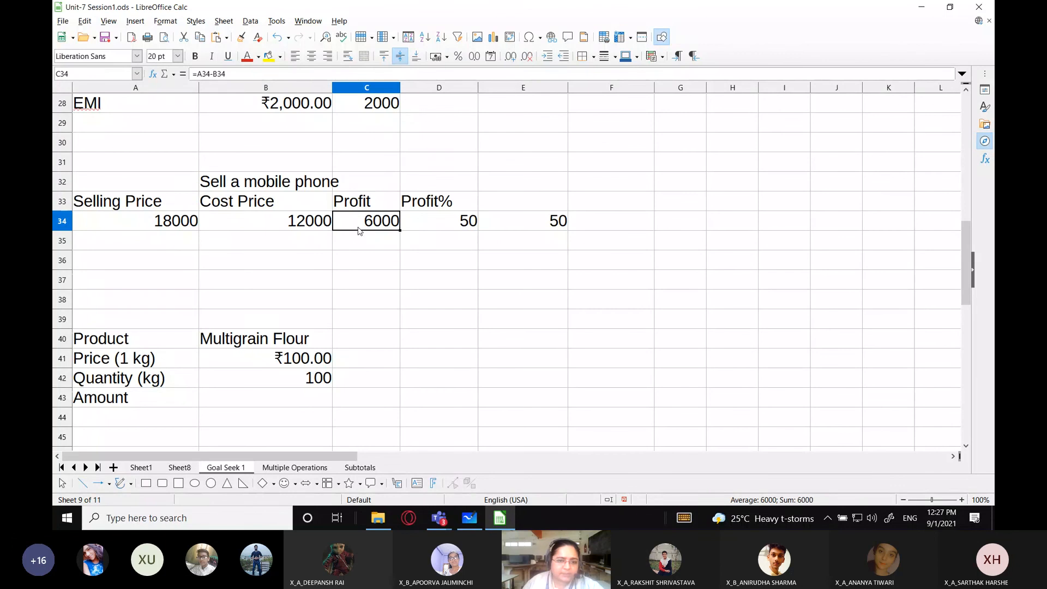
{"action": "left_click", "coordinate": [167, 225]}
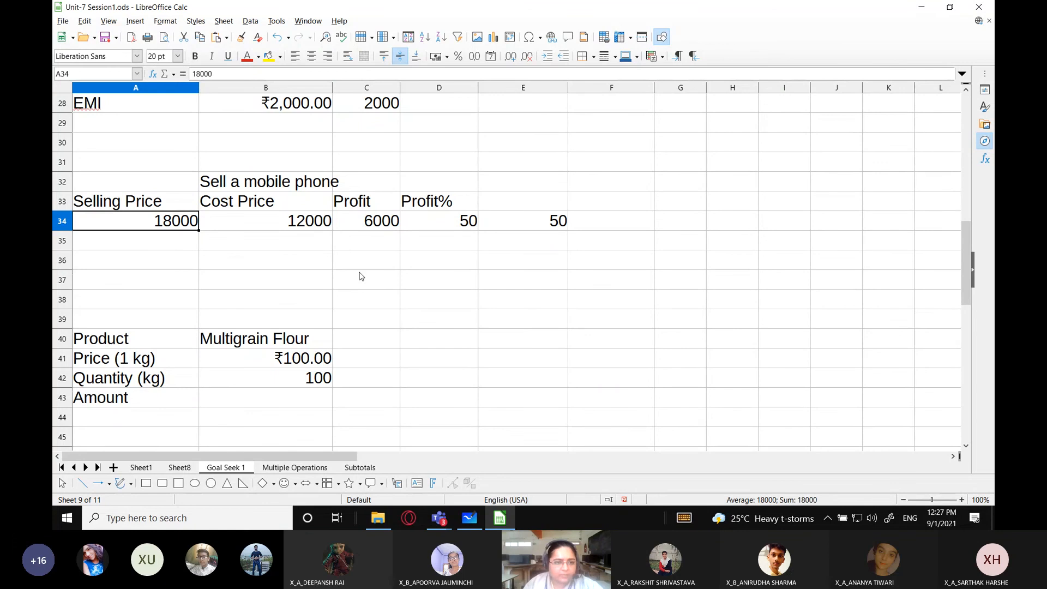
Step: Look through the sheet's remaining examples and examine the assignments and scores table in rows 50 to 56
{"action": "scroll", "coordinate": [358, 276], "scroll_direction": "up", "scroll_amount": 9}
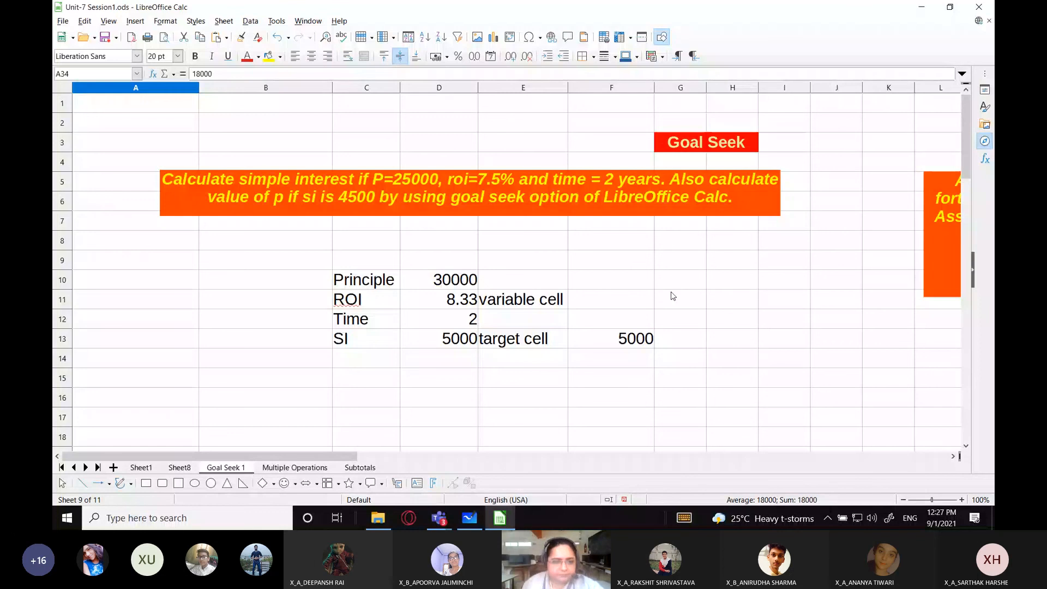
{"action": "scroll", "coordinate": [670, 306], "scroll_direction": "down", "scroll_amount": 10}
{"action": "scroll", "coordinate": [669, 316], "scroll_direction": "down", "scroll_amount": 1}
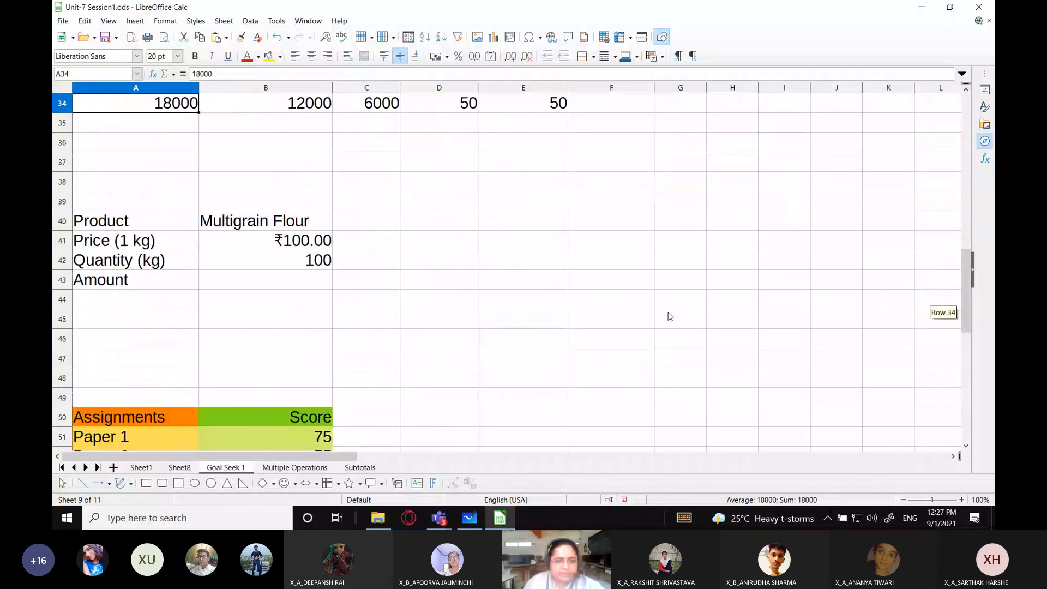
{"action": "scroll", "coordinate": [669, 316], "scroll_direction": "up", "scroll_amount": 1}
{"action": "scroll", "coordinate": [667, 317], "scroll_direction": "down", "scroll_amount": 1}
{"action": "scroll", "coordinate": [666, 317], "scroll_direction": "down", "scroll_amount": 3}
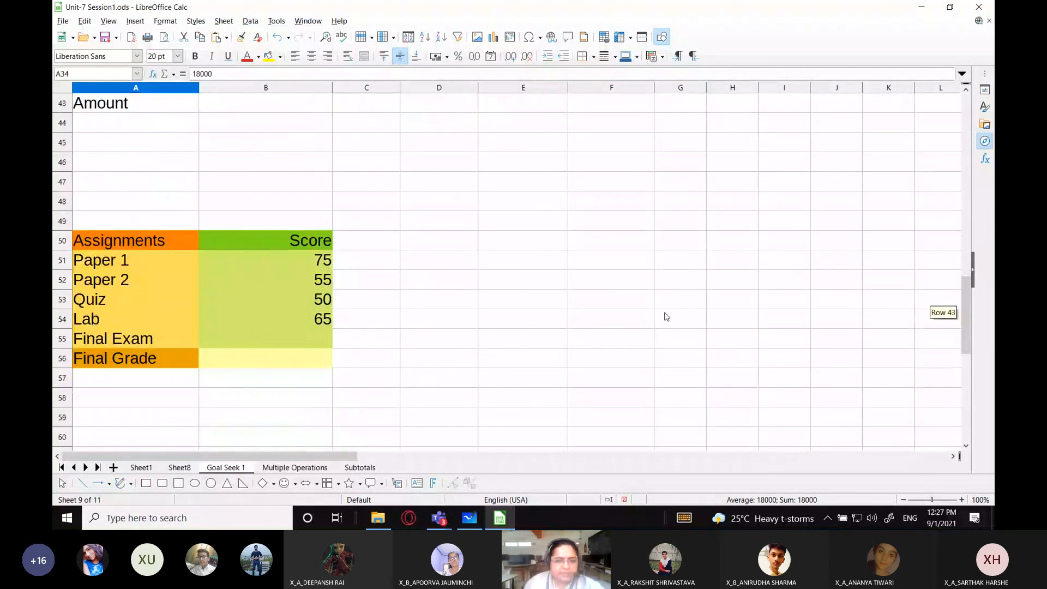
{"action": "scroll", "coordinate": [666, 317], "scroll_direction": "down", "scroll_amount": 1}
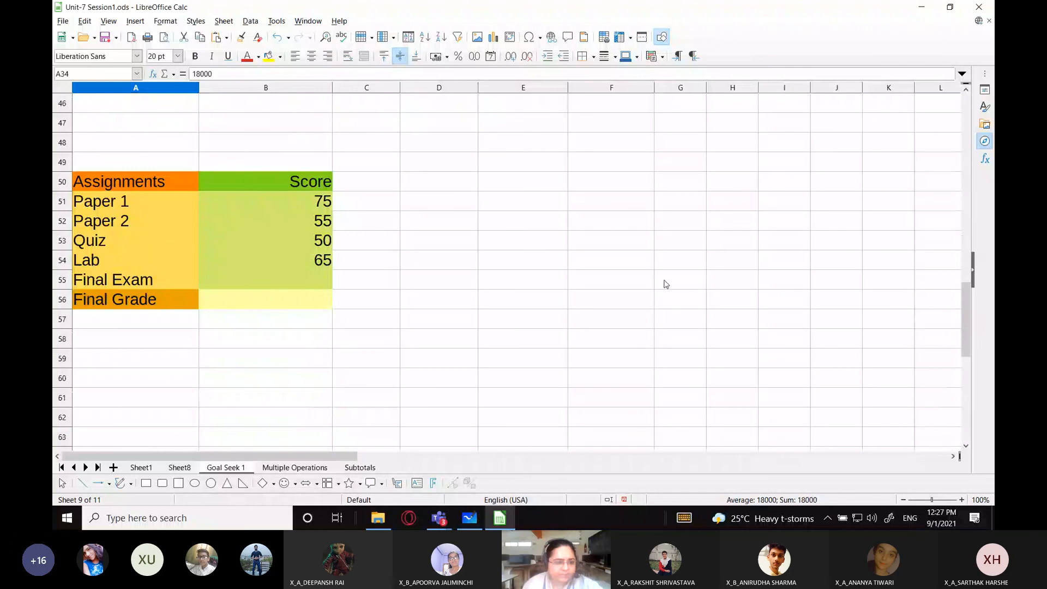
{"action": "left_click", "coordinate": [168, 182]}
{"action": "left_click", "coordinate": [177, 163]}
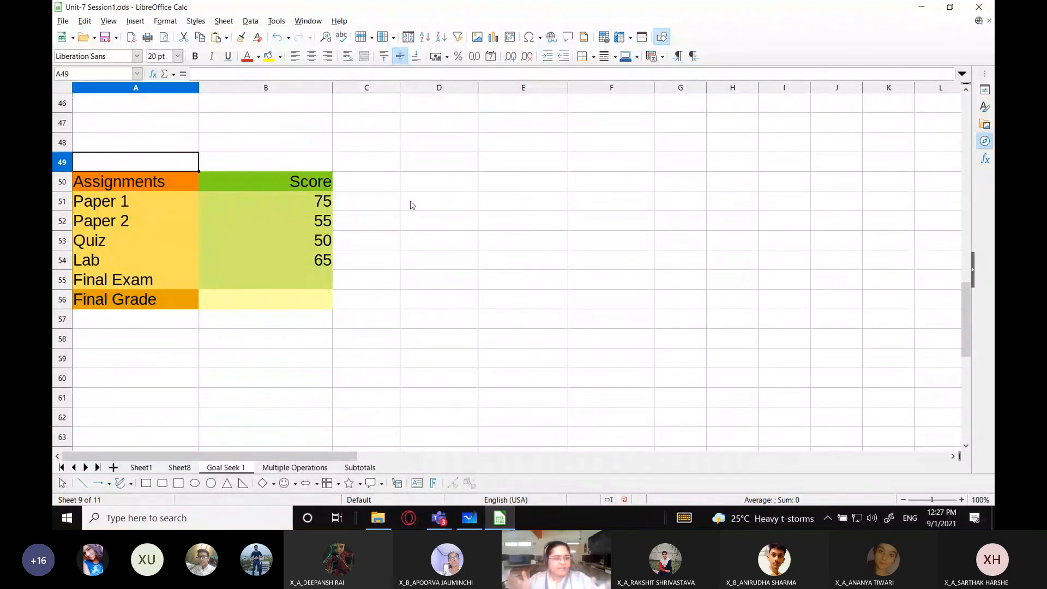
{"action": "left_click", "coordinate": [161, 187]}
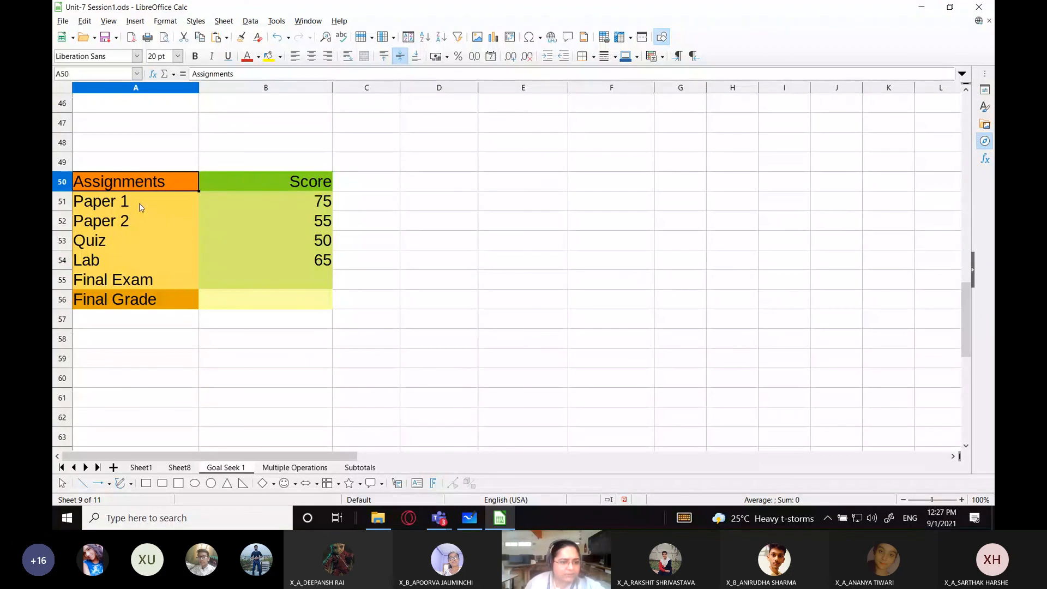
{"action": "left_click_drag", "start_coordinate": [139, 203], "coordinate": [132, 281]}
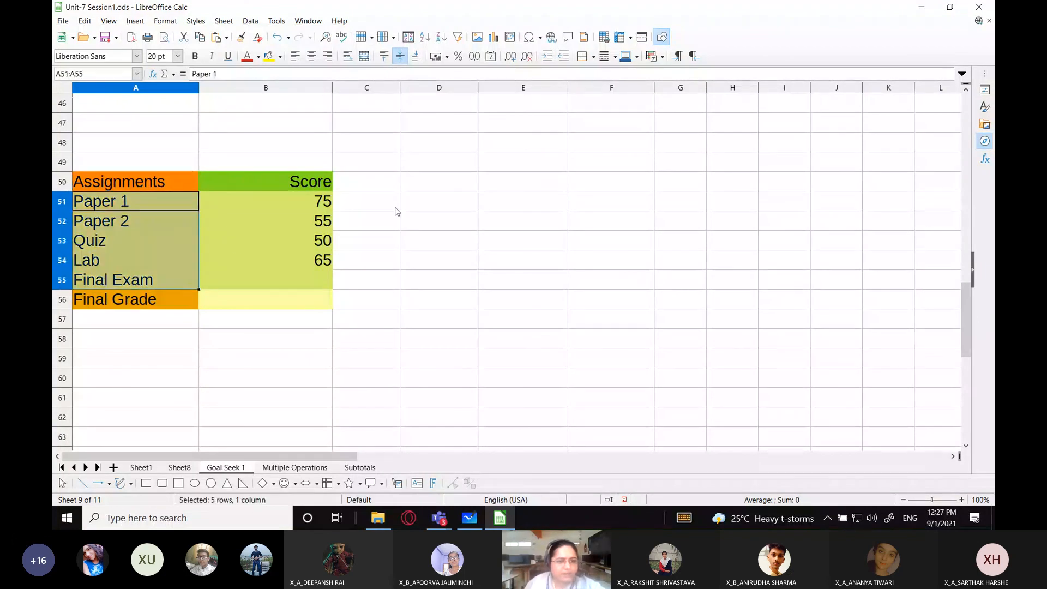
{"action": "left_click", "coordinate": [366, 201]}
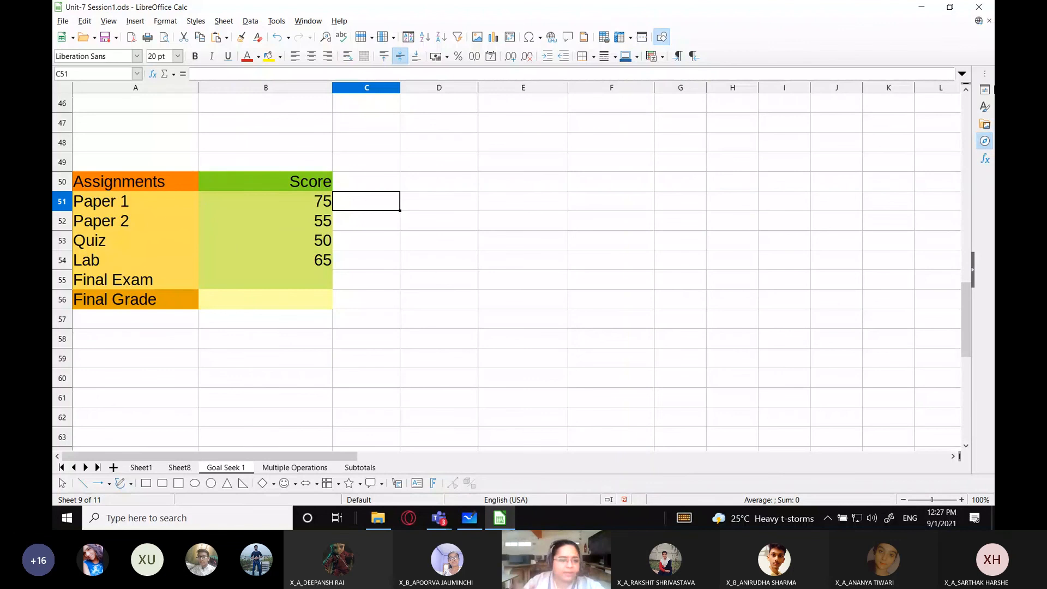
{"action": "left_click", "coordinate": [148, 202]}
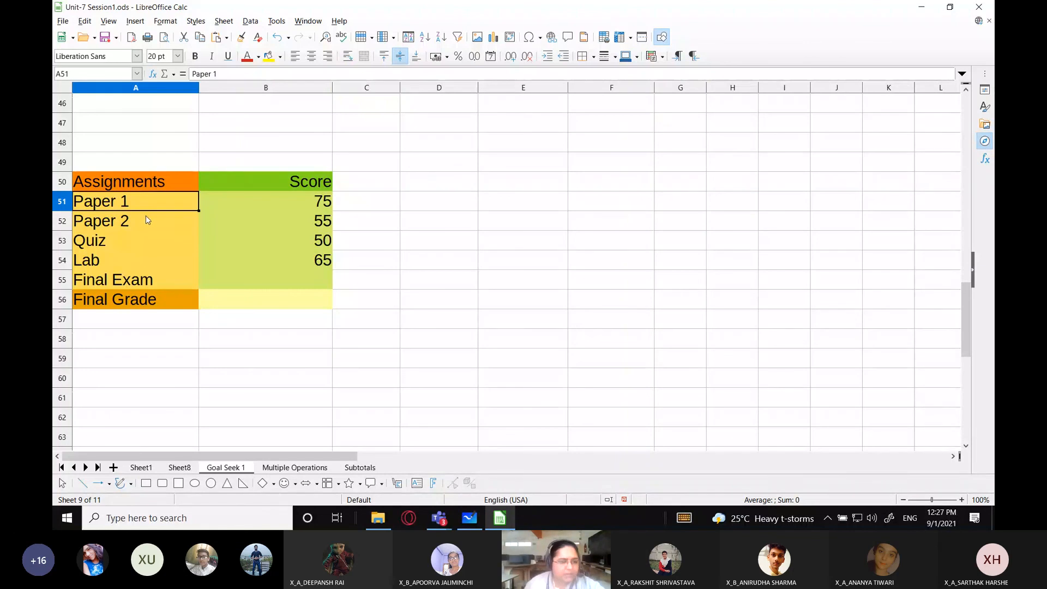
{"action": "left_click", "coordinate": [146, 221]}
{"action": "left_click", "coordinate": [151, 241]}
{"action": "left_click", "coordinate": [148, 261]}
{"action": "left_click", "coordinate": [150, 281]}
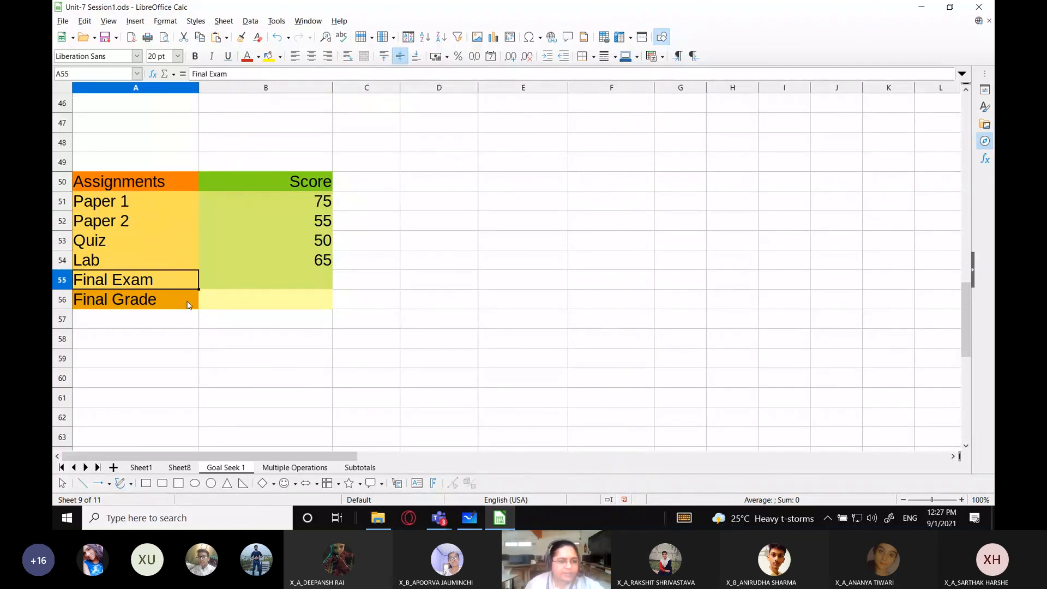
{"action": "left_click", "coordinate": [187, 303]}
{"action": "left_click", "coordinate": [267, 301]}
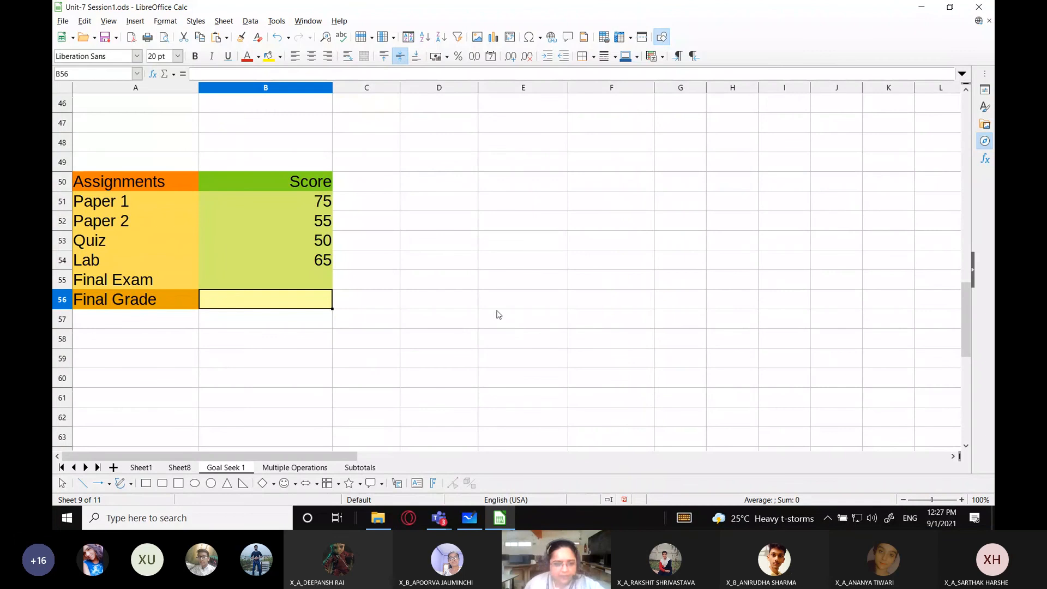
Step: Enter 0 as the Final Exam score in B55
{"action": "left_click", "coordinate": [318, 278]}
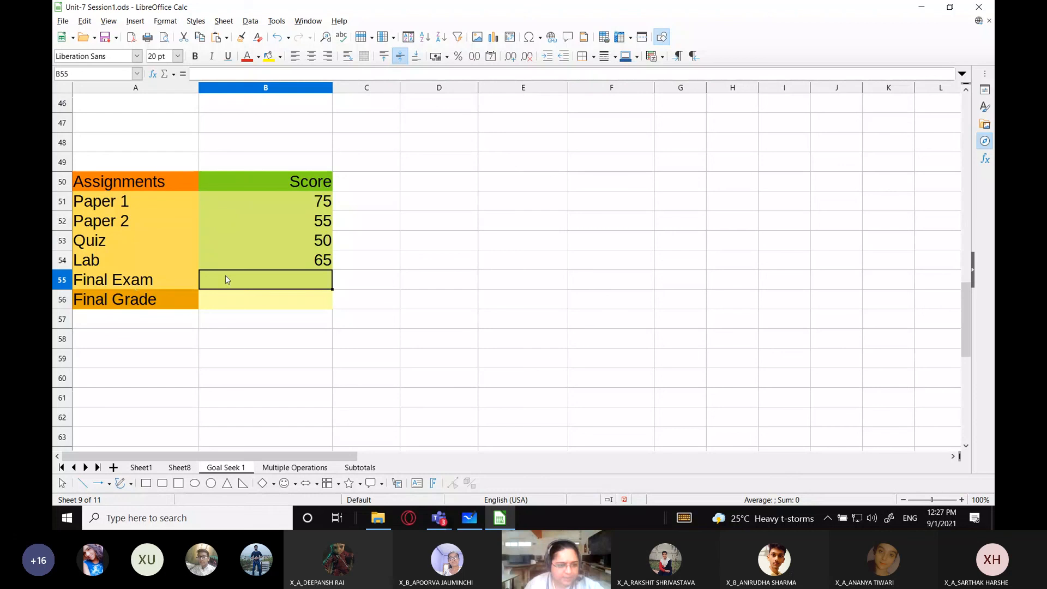
{"action": "type", "text": "0"}
{"action": "key", "text": "Return"}
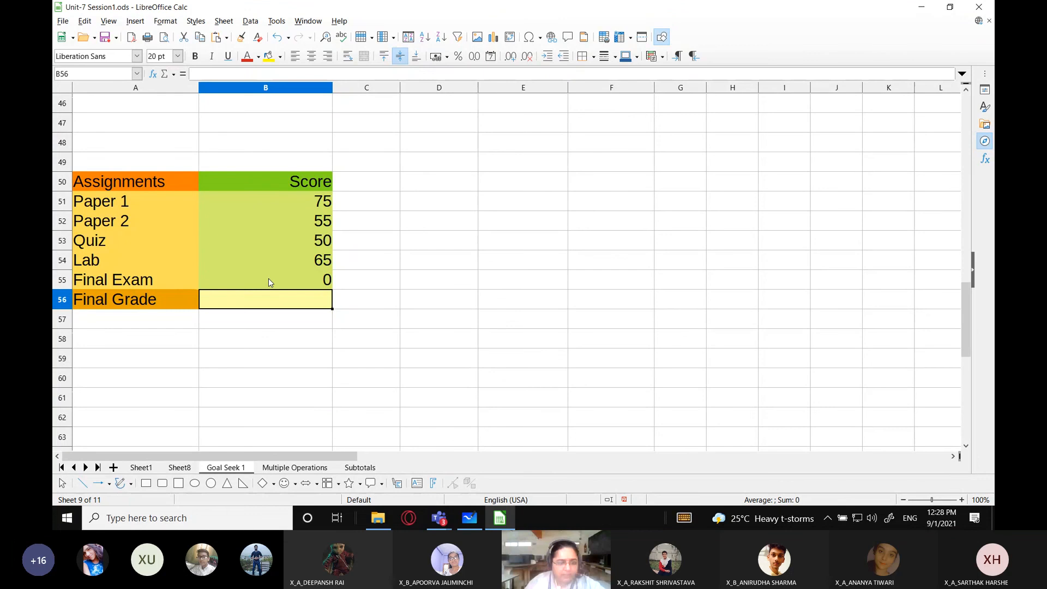
Step: Calculate the Final Grade in B56 with the formula =AVERAGE(B51:B55), averaging all five assignment scores
{"action": "type", "text": "="}
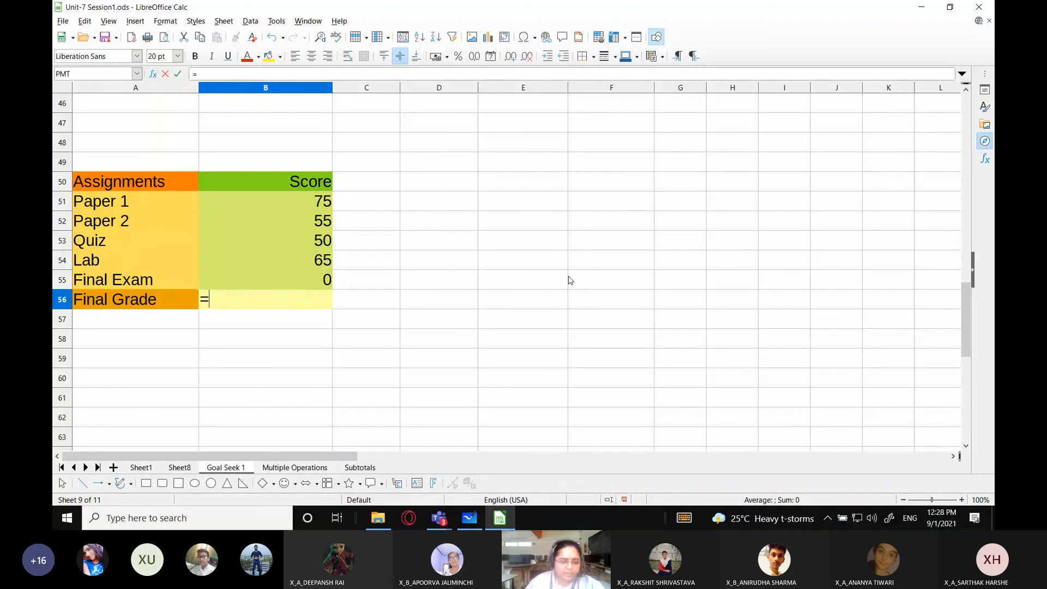
{"action": "type", "text": "average("}
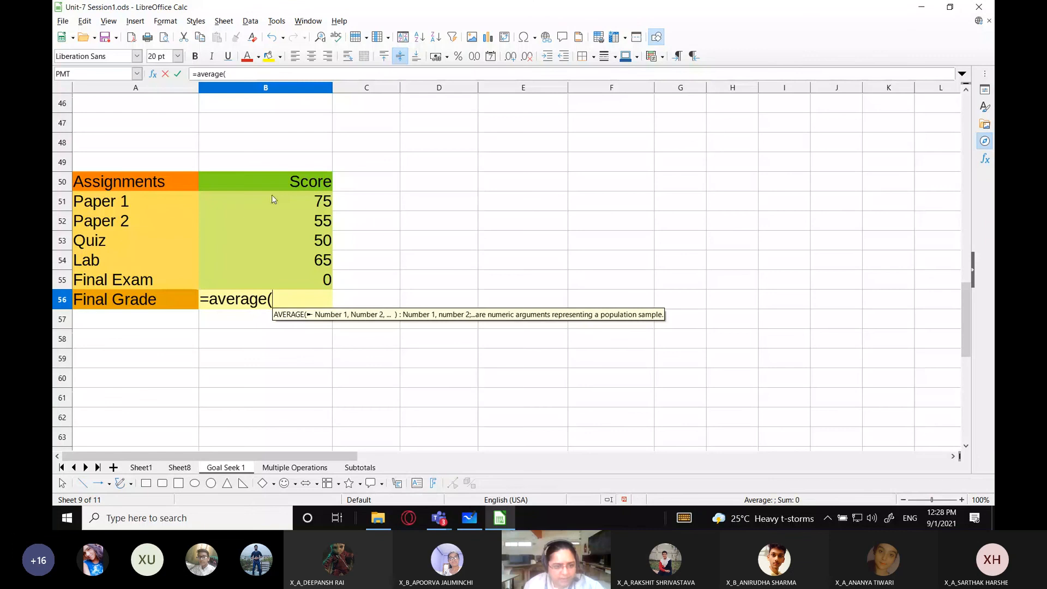
{"action": "left_click_drag", "start_coordinate": [272, 196], "coordinate": [297, 283]}
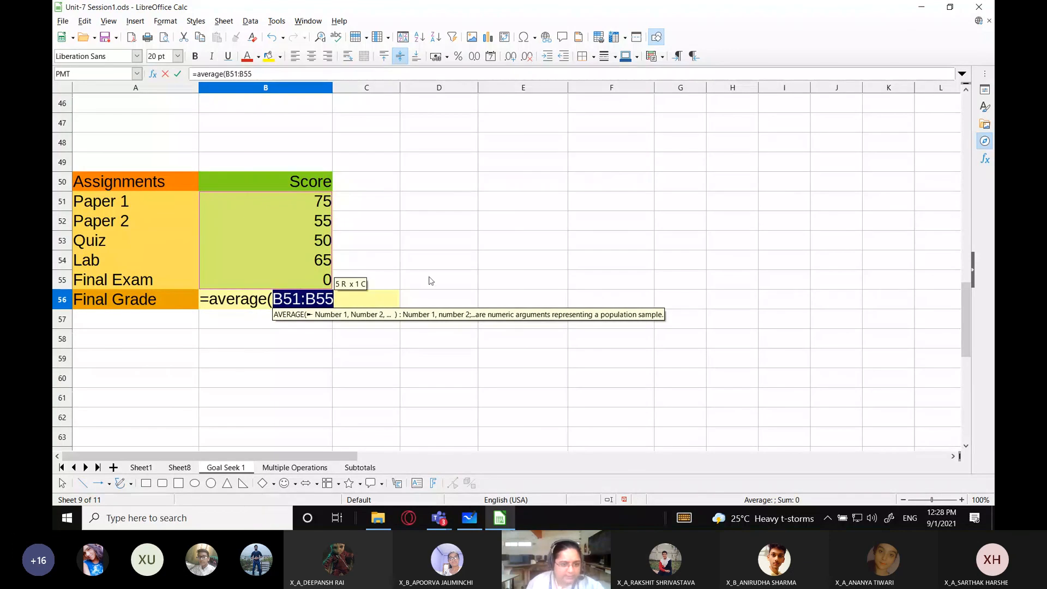
{"action": "type", "text": ")"}
{"action": "key", "text": "Return"}
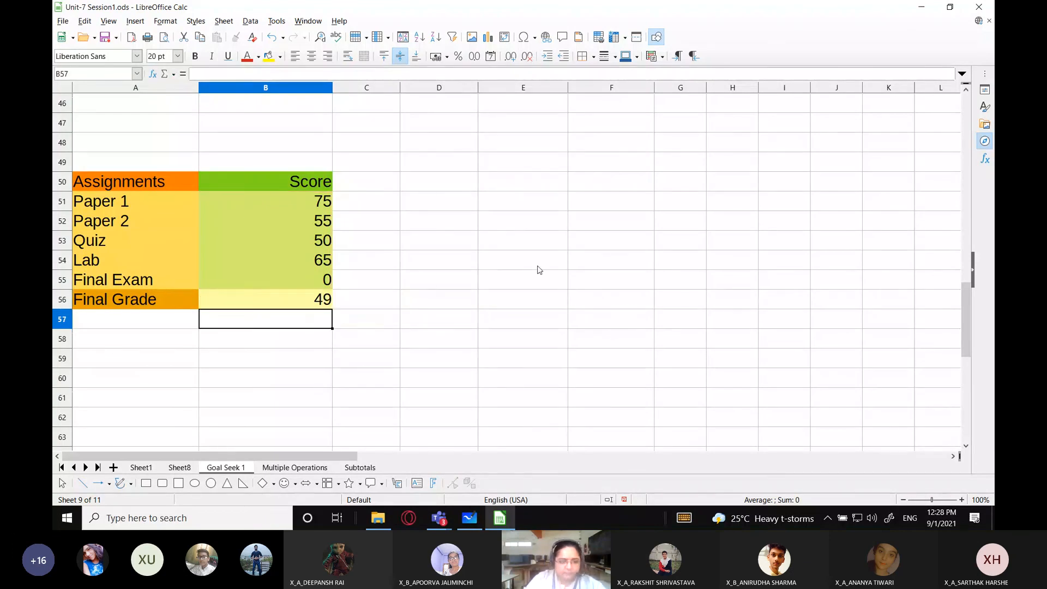
{"action": "left_click", "coordinate": [306, 295]}
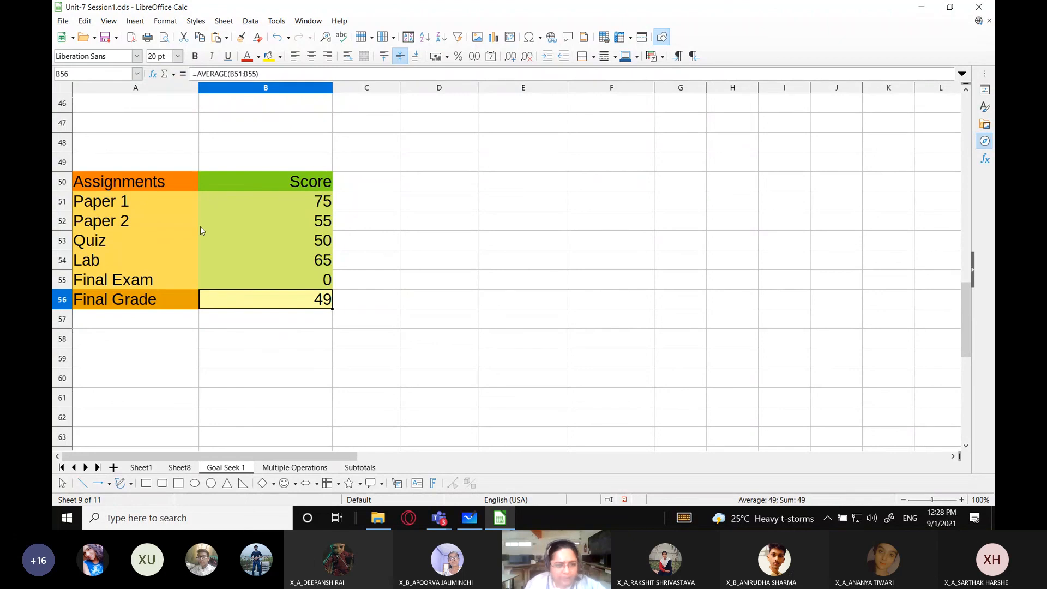
{"action": "left_click", "coordinate": [230, 279]}
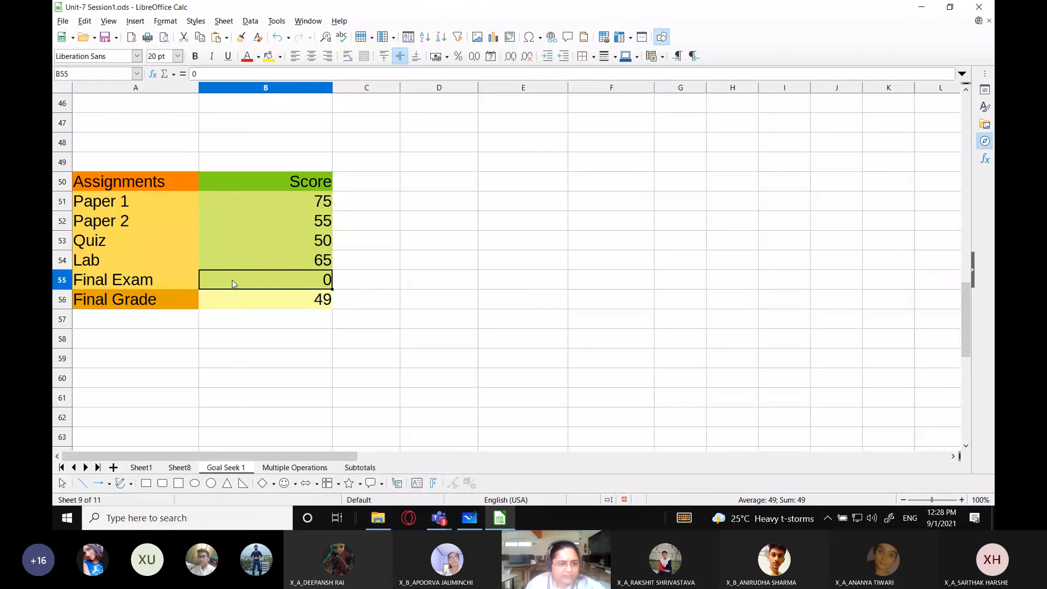
{"action": "left_click", "coordinate": [314, 304]}
{"action": "left_click", "coordinate": [304, 331]}
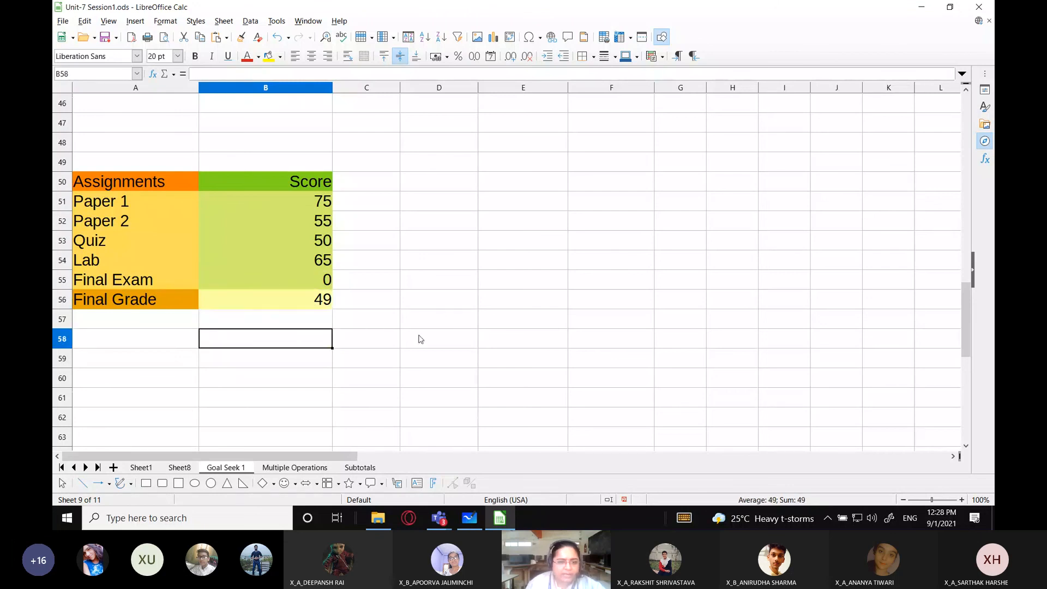
Step: Note the target grade 60 in B58, and Goal Seek the Final Grade in B56 to 60 by varying B55, inserting the result
{"action": "type", "text": "60"}
{"action": "key", "text": "Return"}
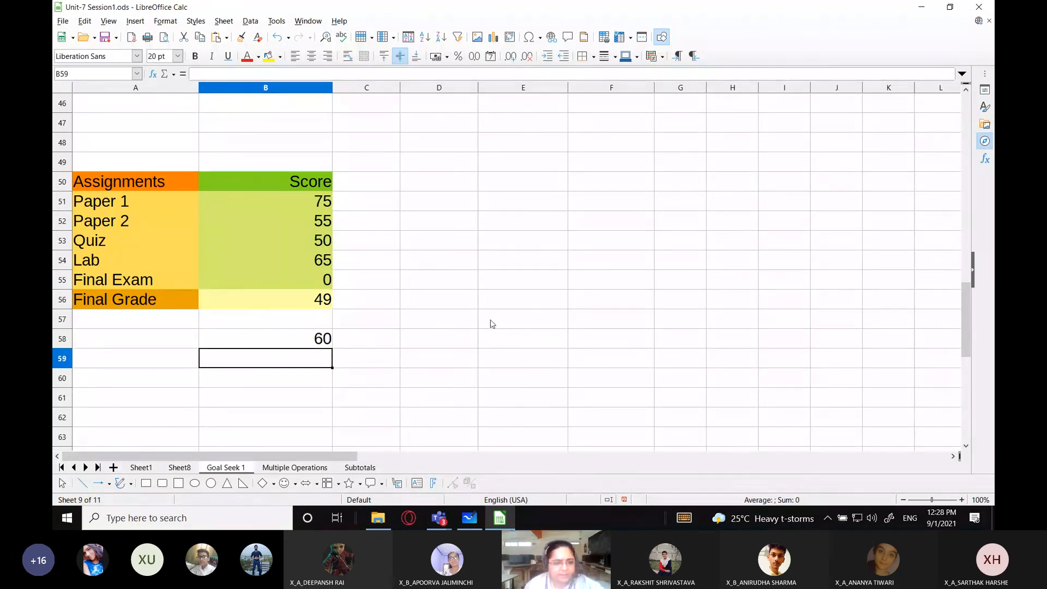
{"action": "left_click", "coordinate": [304, 306]}
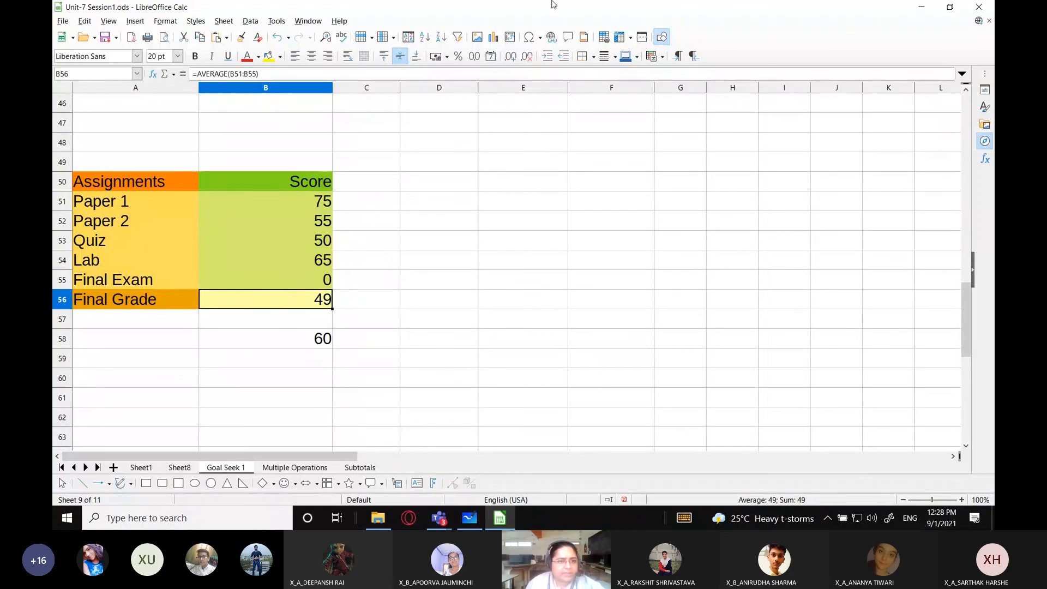
{"action": "left_click", "coordinate": [276, 21]}
{"action": "left_click", "coordinate": [294, 152]}
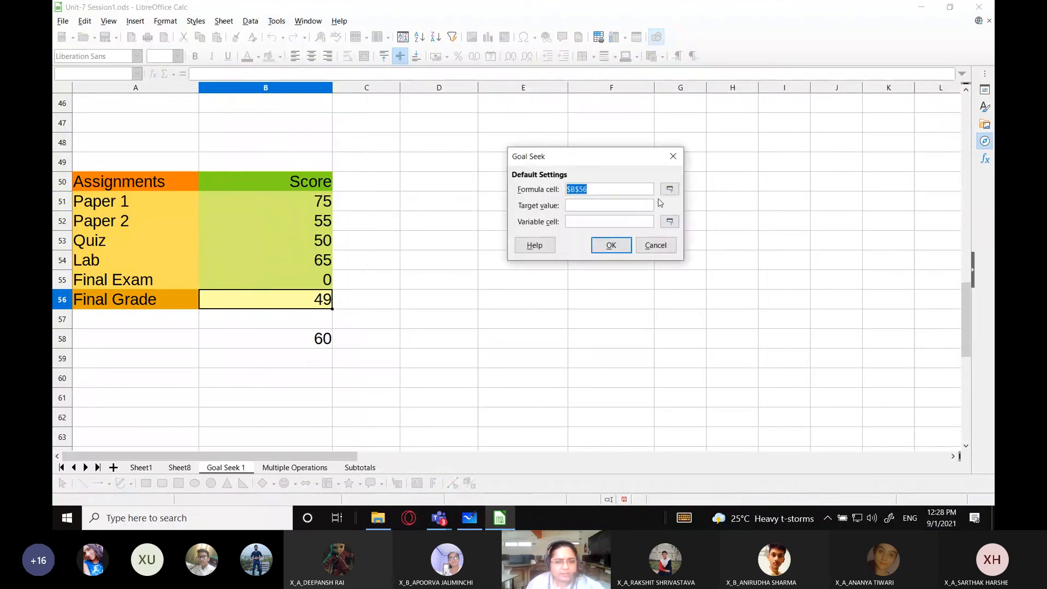
{"action": "left_click", "coordinate": [585, 205]}
{"action": "type", "text": "60"}
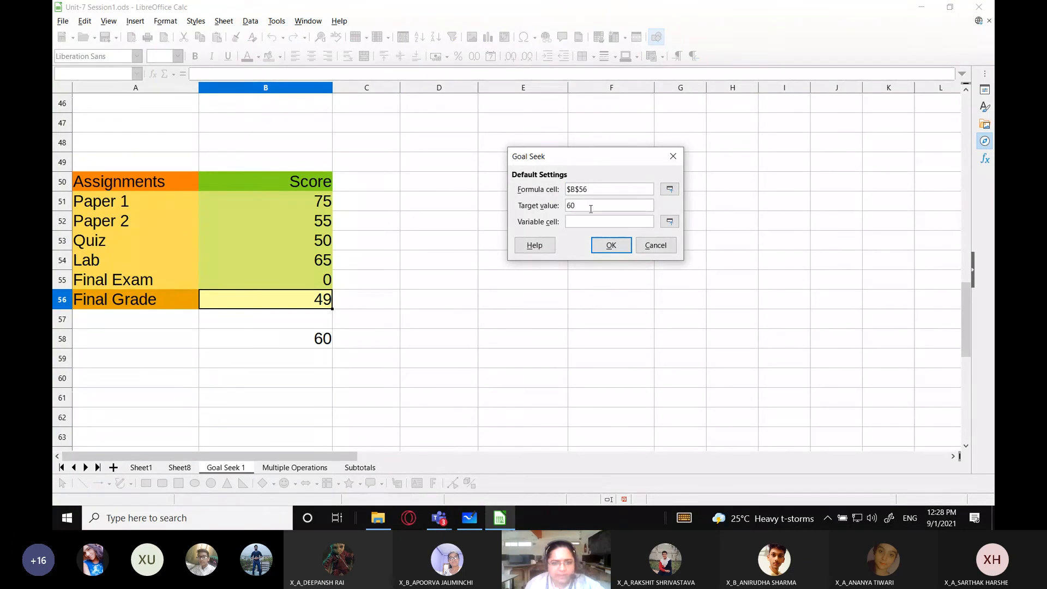
{"action": "left_click", "coordinate": [670, 222]}
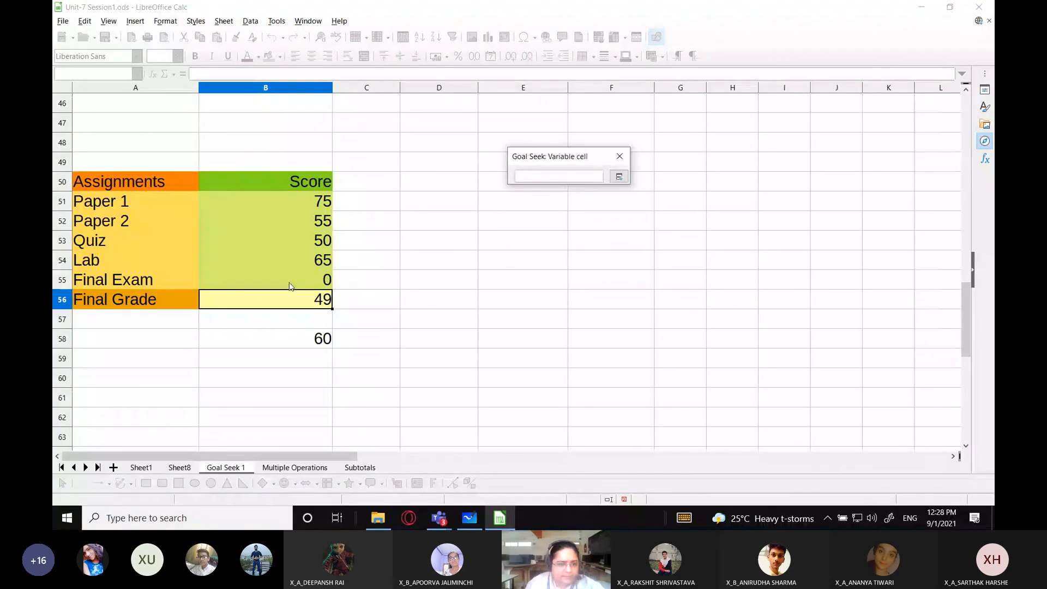
{"action": "left_click", "coordinate": [289, 284]}
{"action": "left_click", "coordinate": [619, 176]}
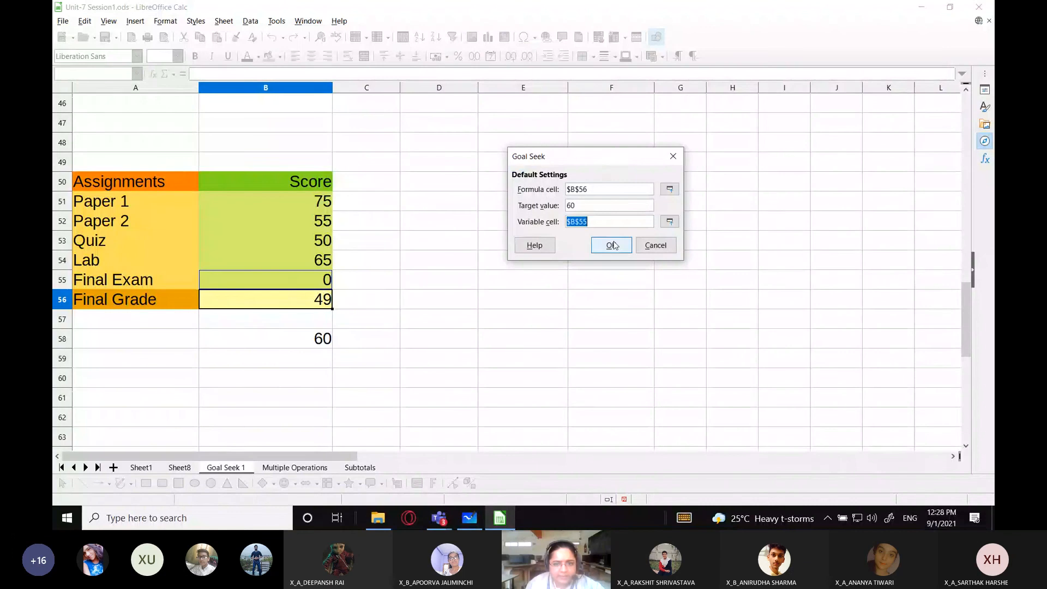
{"action": "left_click", "coordinate": [613, 245]}
{"action": "left_click", "coordinate": [597, 233]}
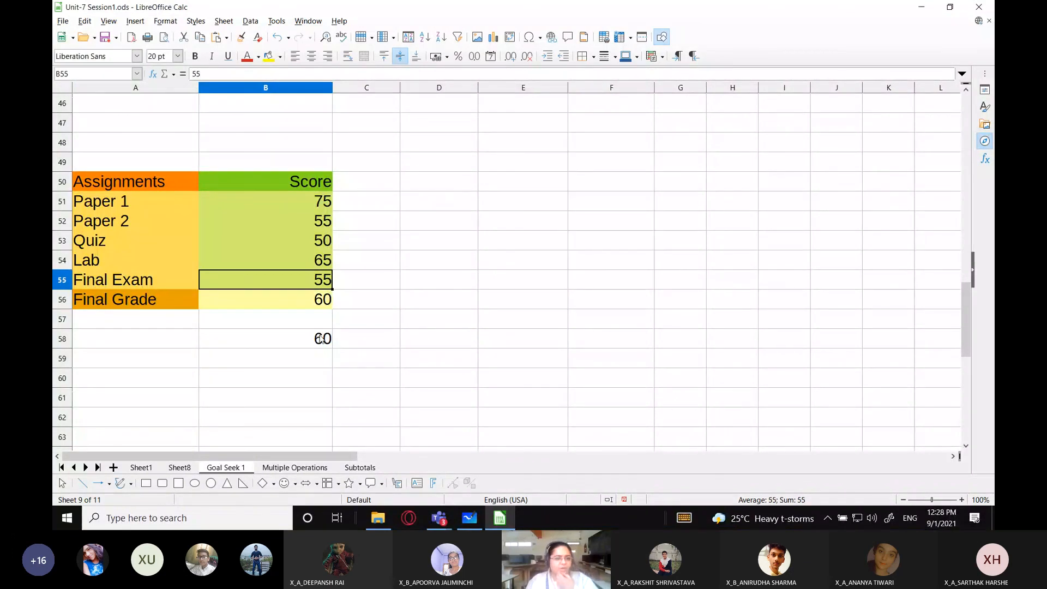
Step: Check the Final Grade in B56 and the Final Exam score in B55 against the target grade noted in B58
{"action": "left_click", "coordinate": [321, 306]}
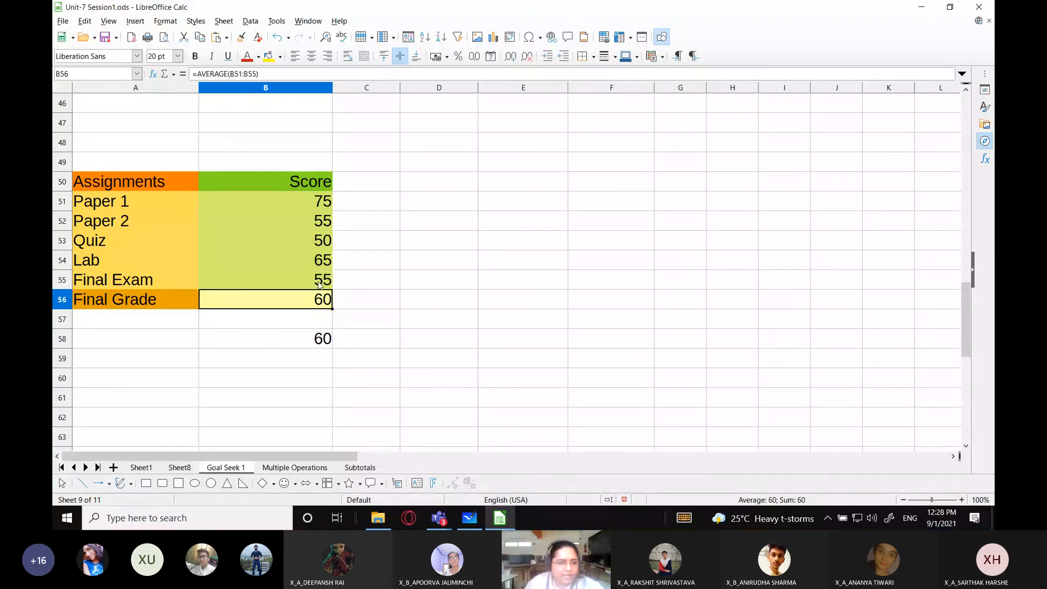
{"action": "left_click", "coordinate": [319, 284]}
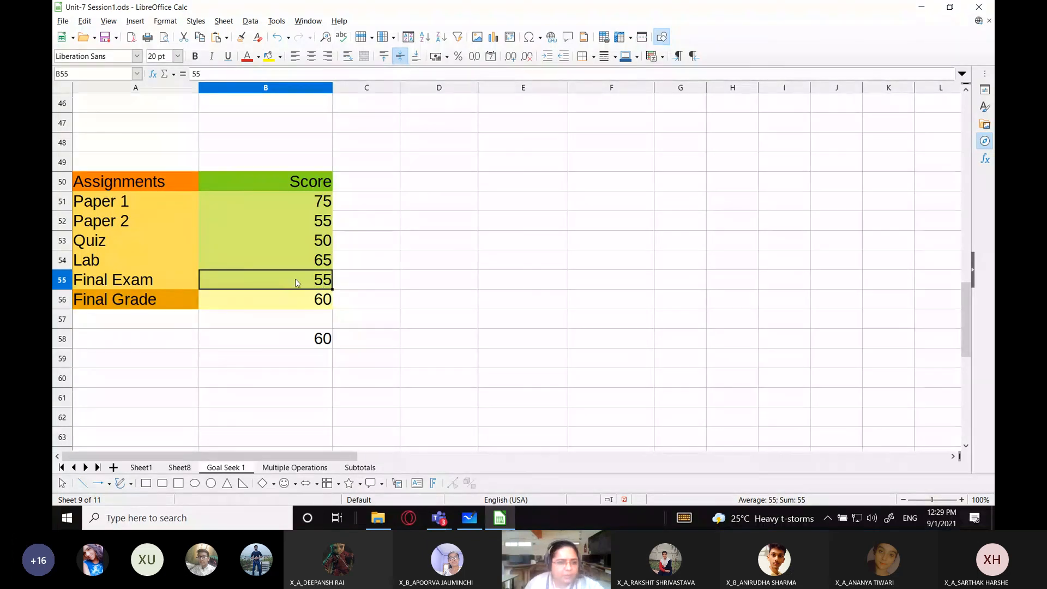
{"action": "left_click", "coordinate": [127, 280]}
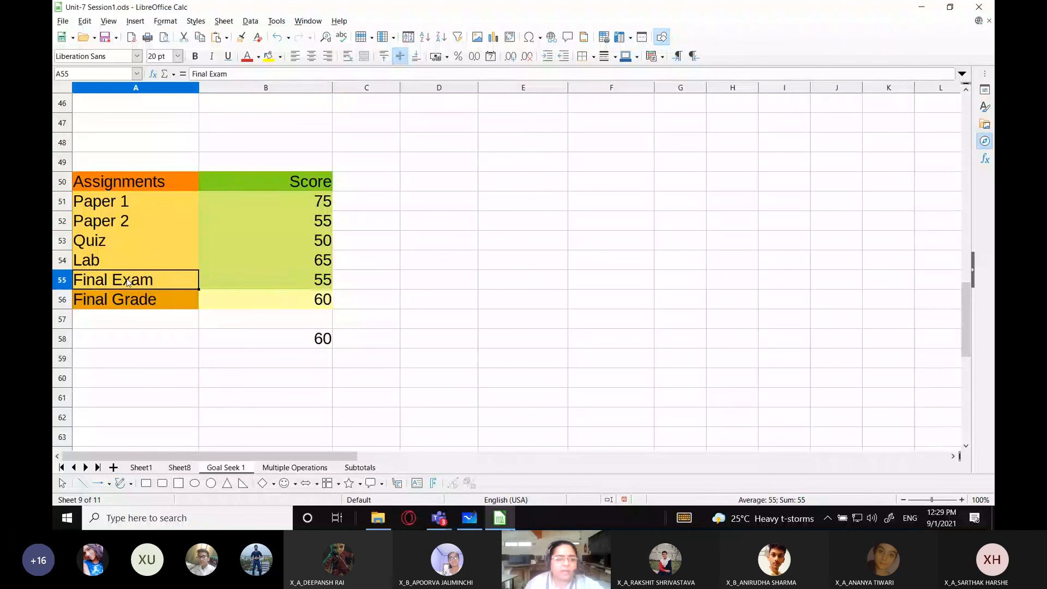
{"action": "left_click", "coordinate": [228, 277]}
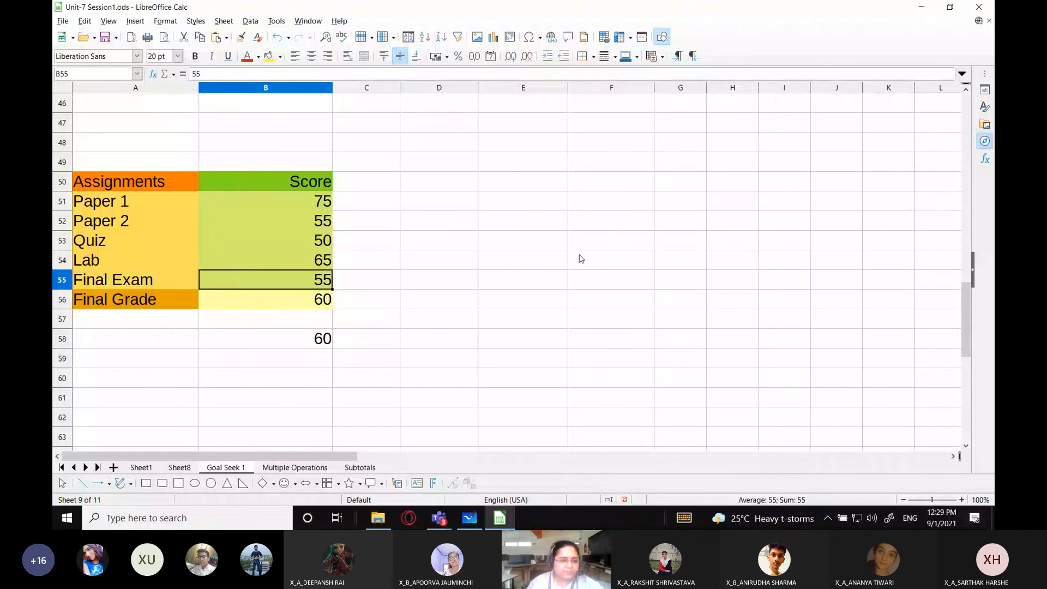